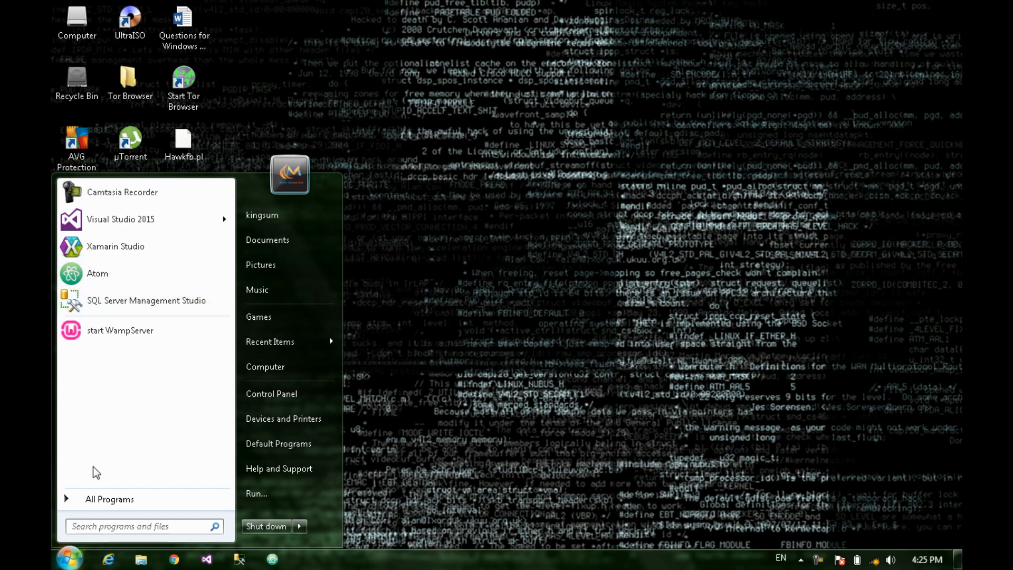
Step: Open Word and create a blank document
{"action": "left_click", "coordinate": [559, 288]}
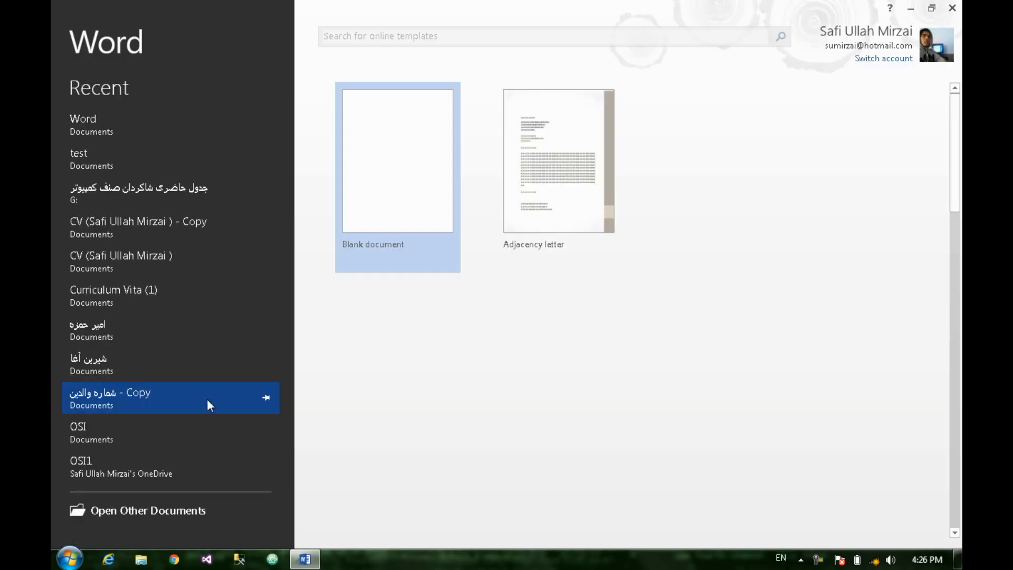
{"action": "left_click", "coordinate": [368, 212]}
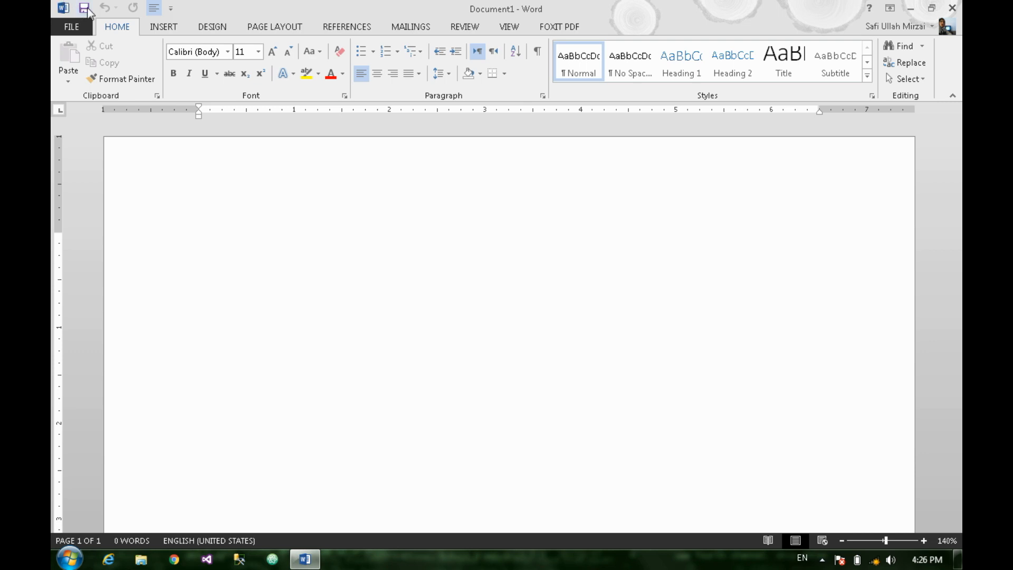
{"action": "left_click", "coordinate": [160, 28]}
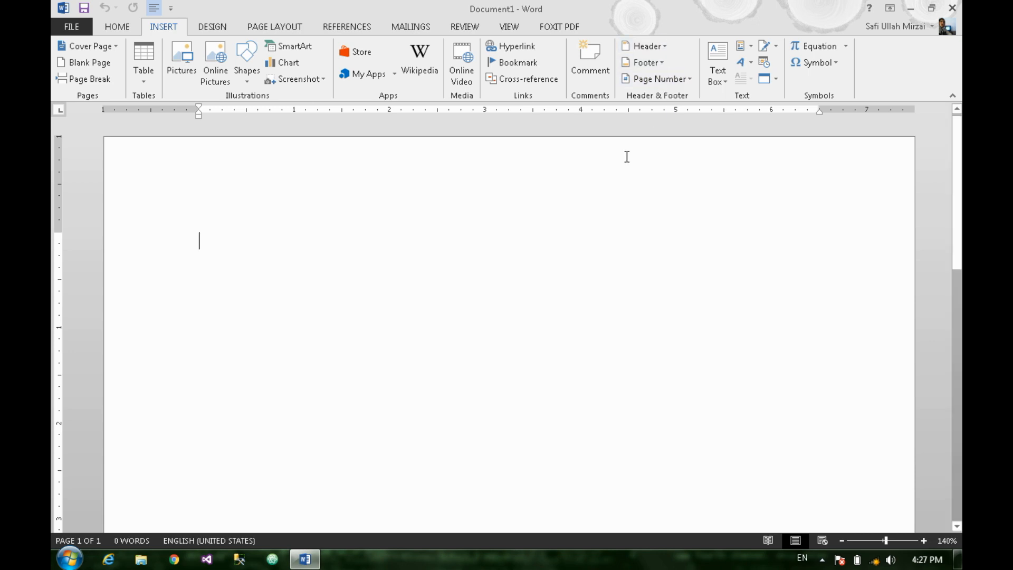
{"action": "left_click", "coordinate": [669, 41]}
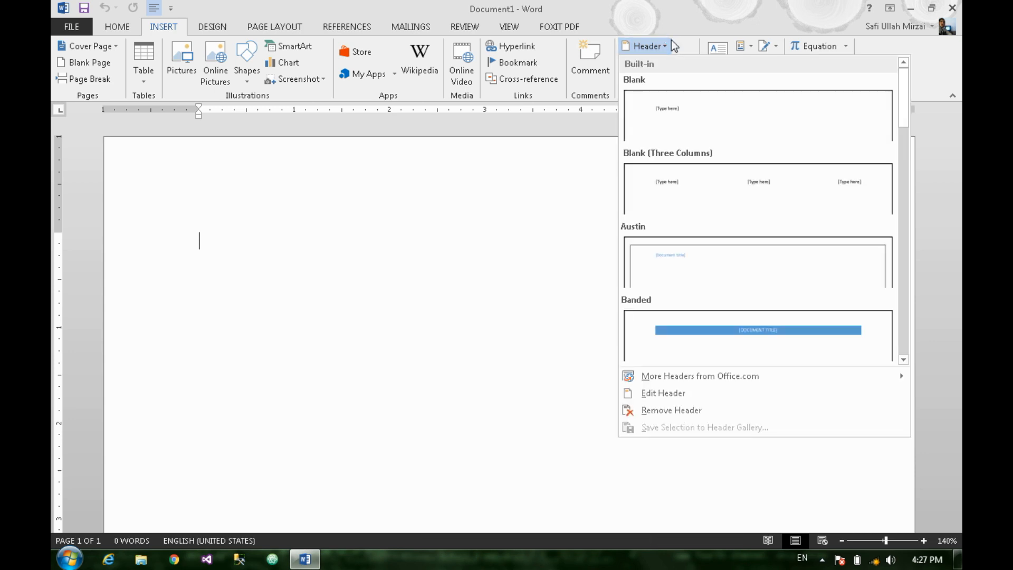
{"action": "left_click", "coordinate": [367, 210]}
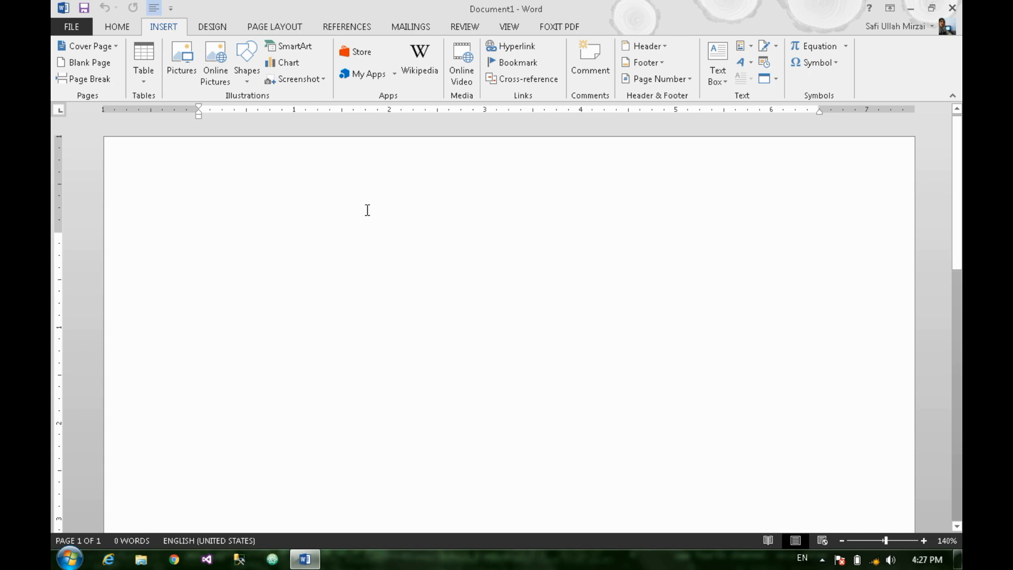
Step: Zoom the page out to 70% and open the page header for editing
{"action": "scroll", "coordinate": [367, 210], "scroll_direction": "down", "scroll_amount": 7, "text": "ctrl"}
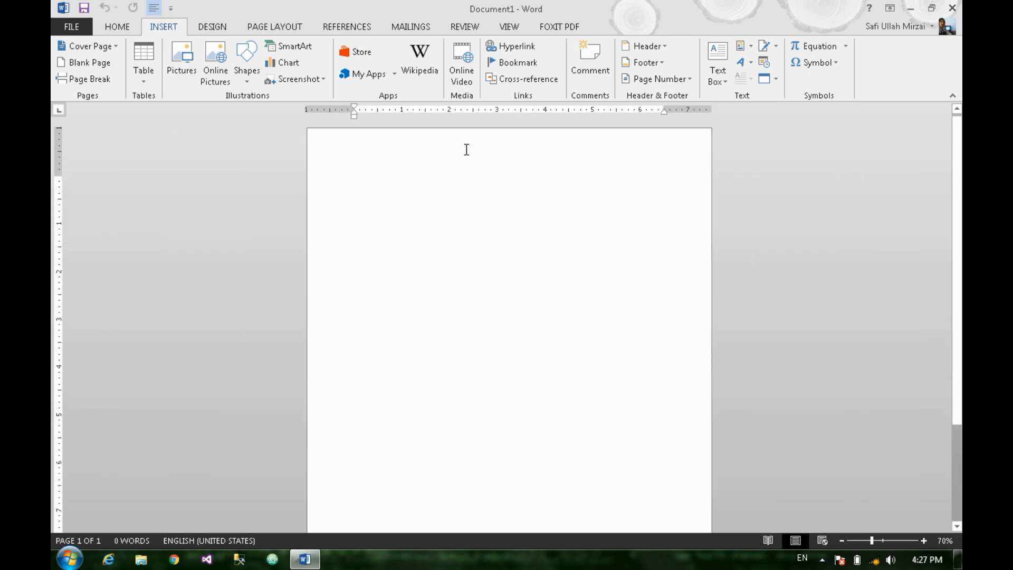
{"action": "double_click", "coordinate": [467, 150]}
{"action": "scroll", "coordinate": [363, 197], "scroll_direction": "down", "scroll_amount": 5}
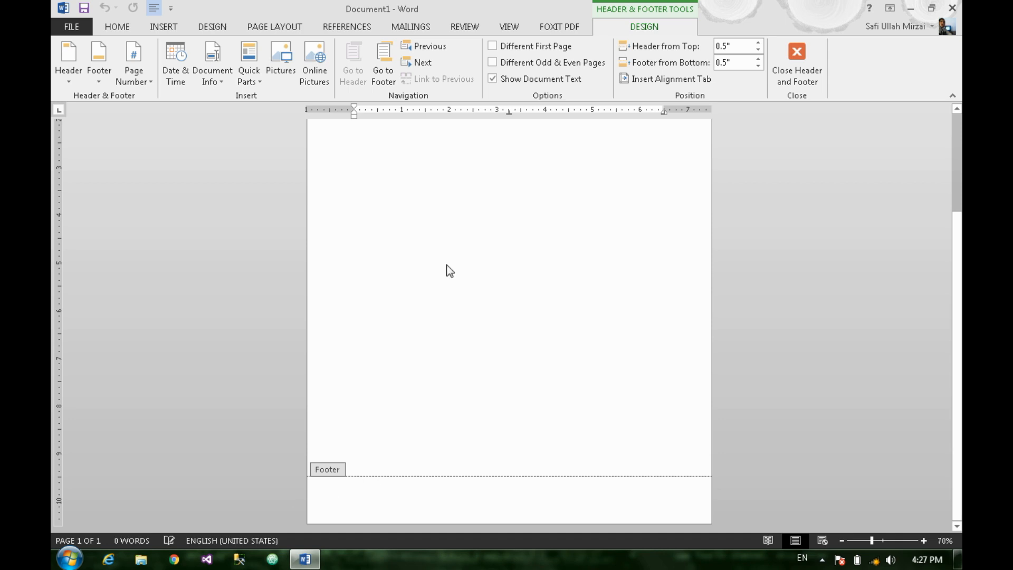
{"action": "scroll", "coordinate": [447, 261], "scroll_direction": "up", "scroll_amount": 5}
{"action": "scroll", "coordinate": [451, 269], "scroll_direction": "down", "scroll_amount": 5}
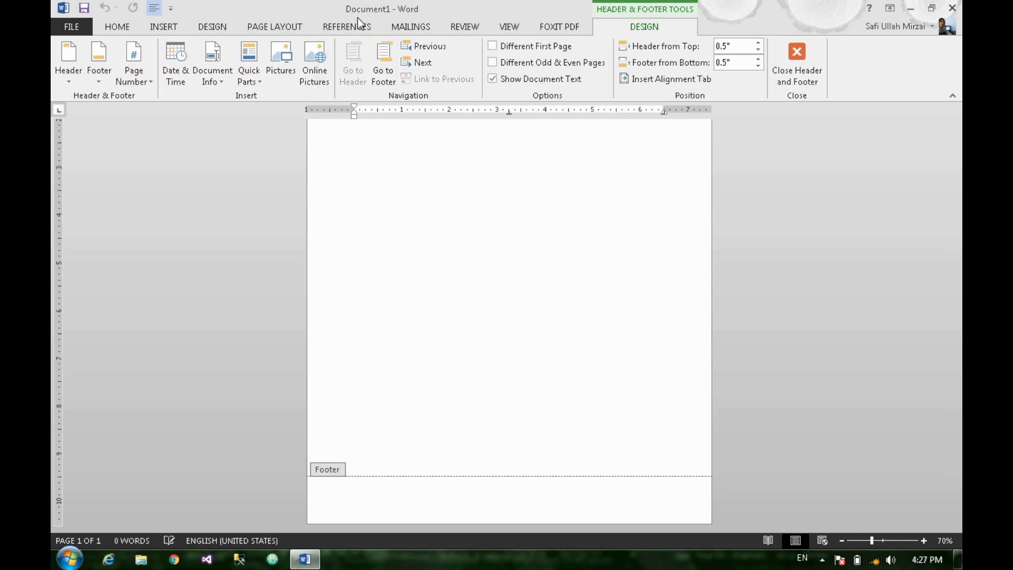
{"action": "left_click", "coordinate": [164, 26]}
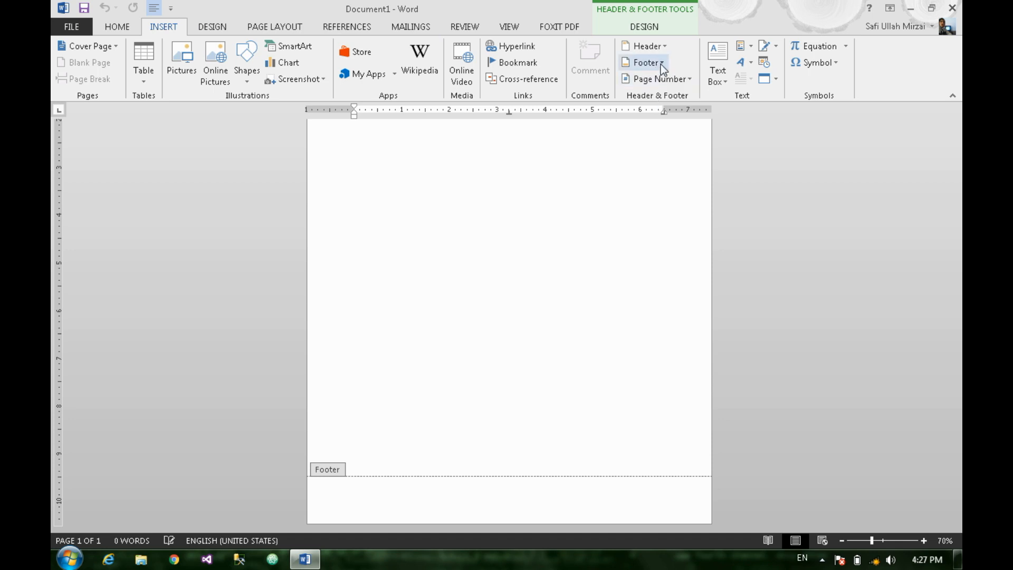
{"action": "left_click", "coordinate": [632, 30]}
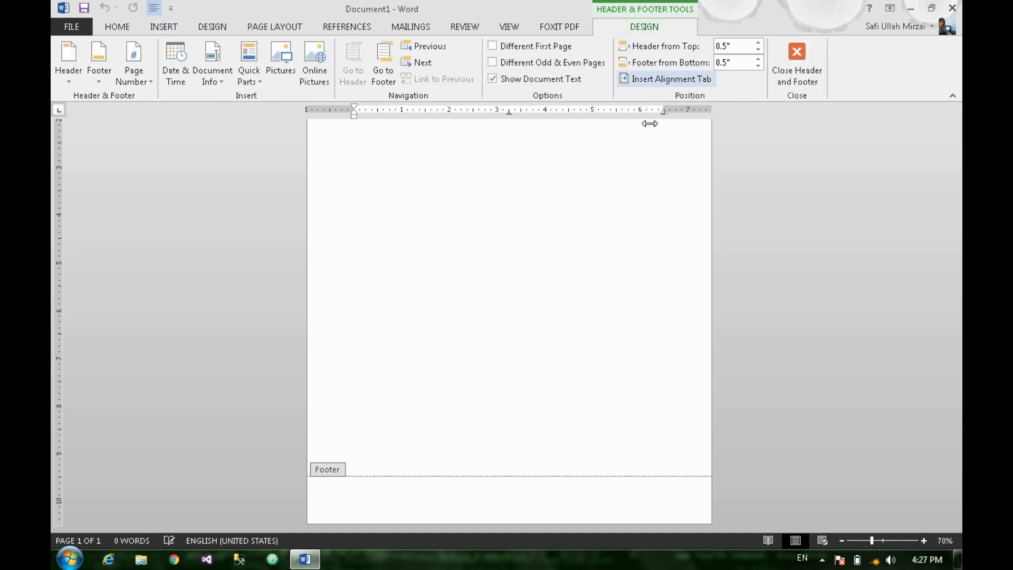
{"action": "left_click", "coordinate": [163, 27]}
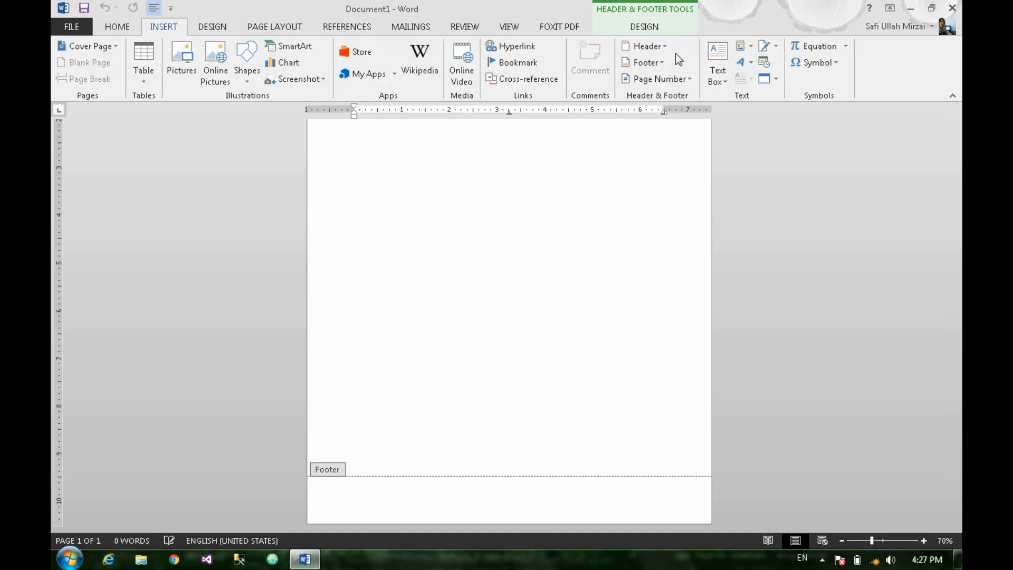
{"action": "left_click", "coordinate": [644, 46]}
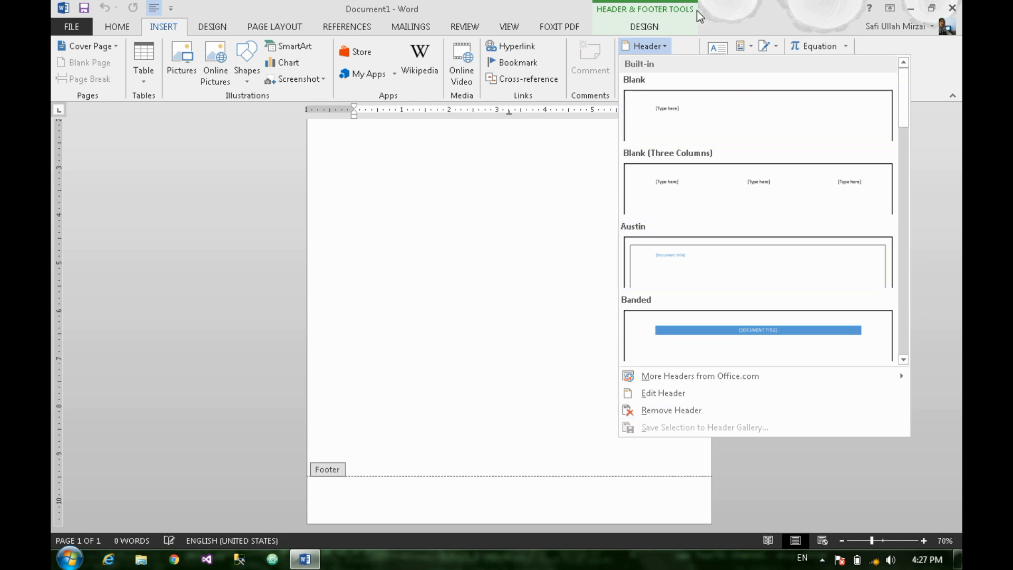
{"action": "left_click", "coordinate": [682, 21]}
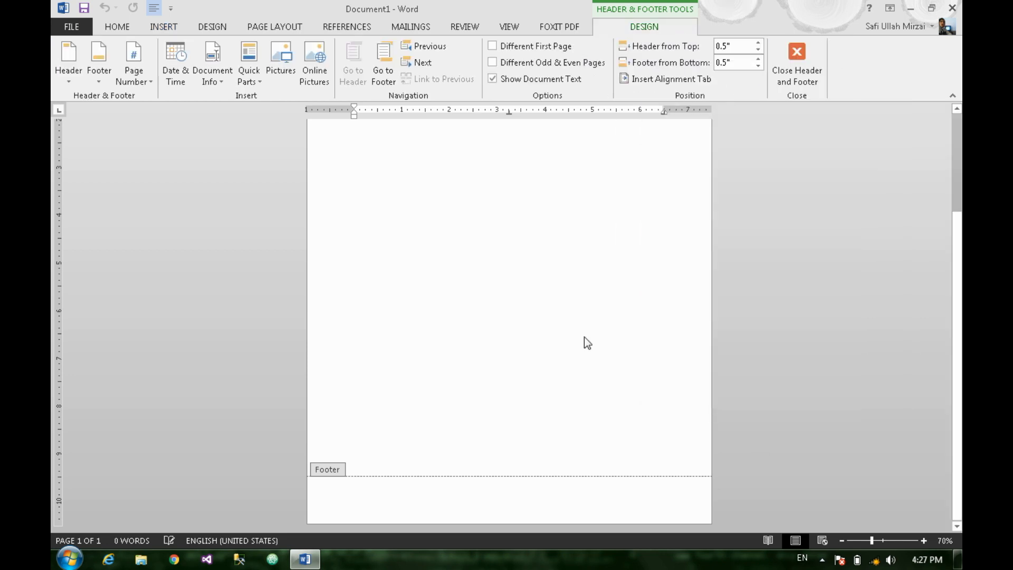
Step: Place the cursor in the page footer and close header and footer editing
{"action": "left_click", "coordinate": [444, 497]}
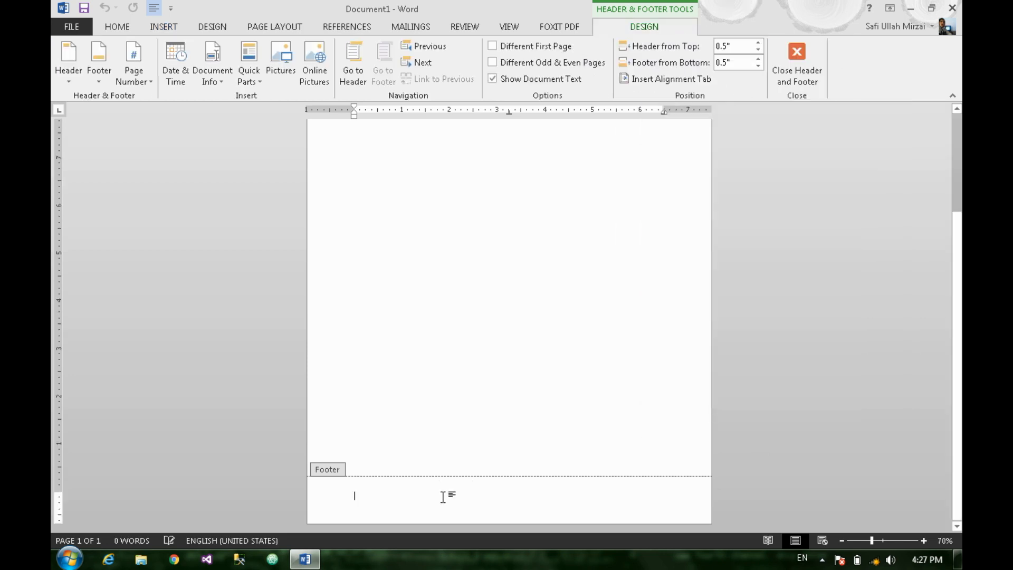
{"action": "scroll", "coordinate": [444, 499], "scroll_direction": "up", "scroll_amount": 3}
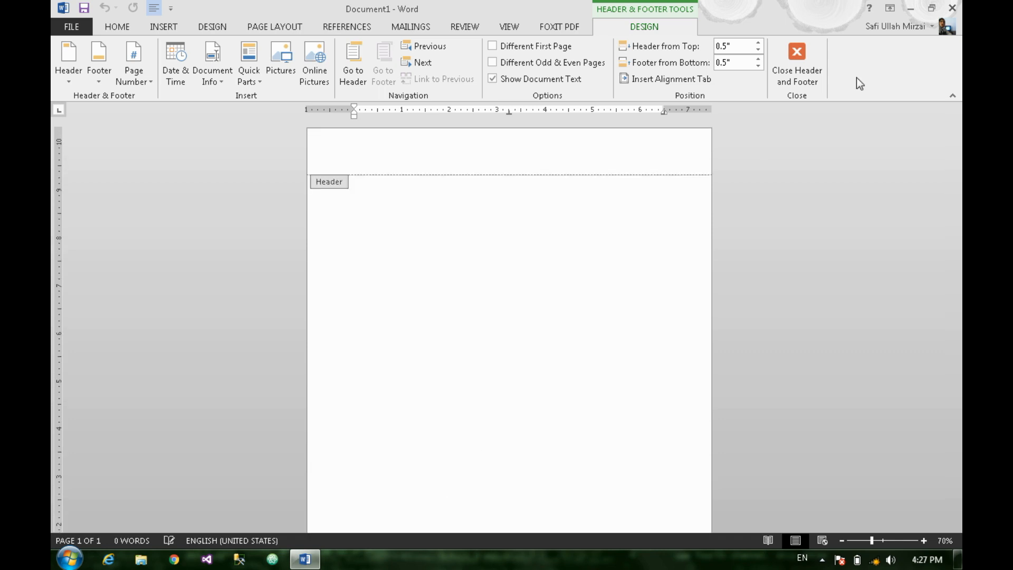
{"action": "left_click", "coordinate": [797, 75]}
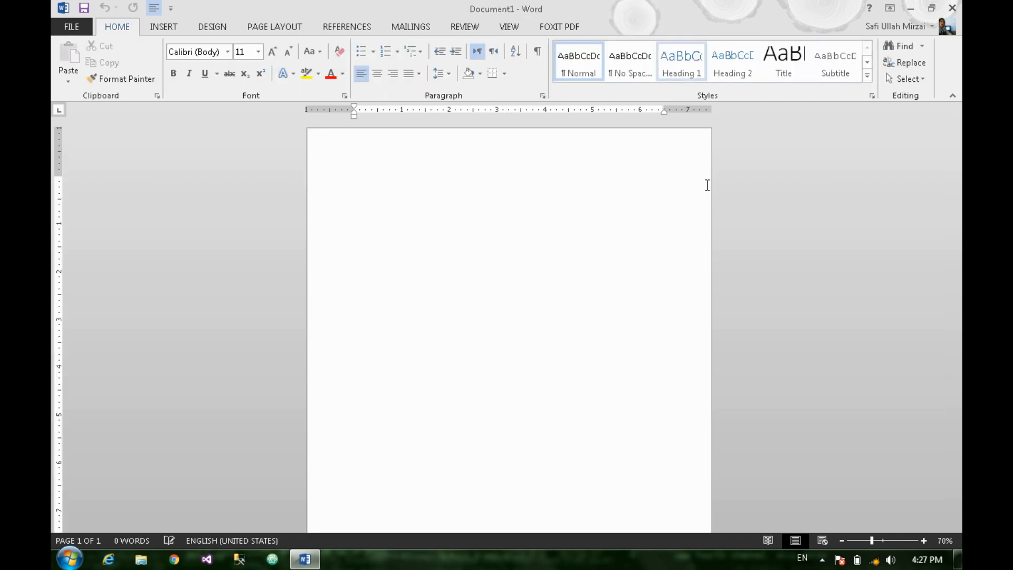
Step: Insert the built-in header design that has a blue angular corner shape containing the page number
{"action": "left_click", "coordinate": [172, 29]}
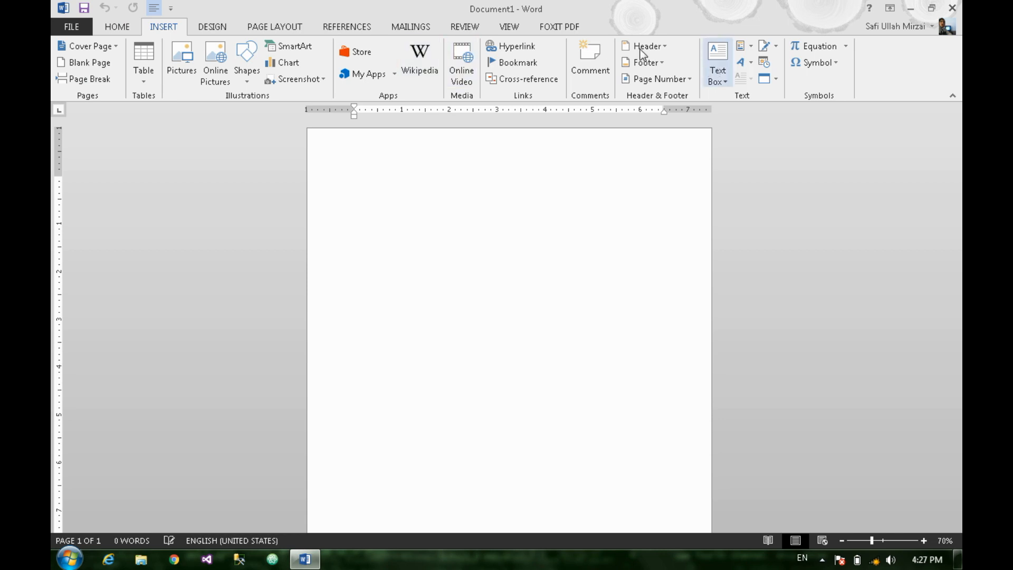
{"action": "left_click", "coordinate": [659, 45]}
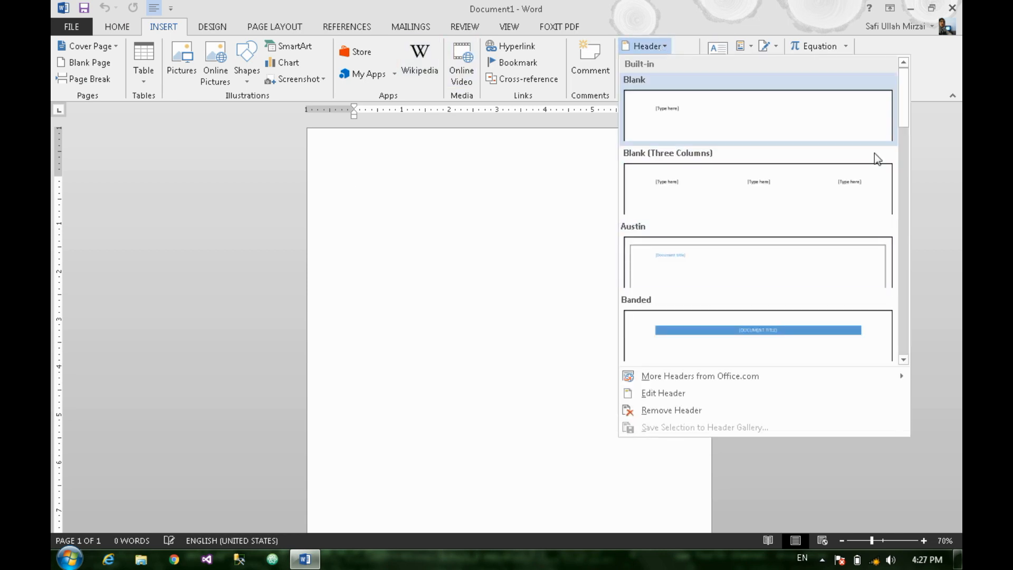
{"action": "scroll", "coordinate": [854, 200], "scroll_direction": "down", "scroll_amount": 5}
{"action": "scroll", "coordinate": [847, 214], "scroll_direction": "down", "scroll_amount": 4}
{"action": "scroll", "coordinate": [847, 214], "scroll_direction": "up", "scroll_amount": 8}
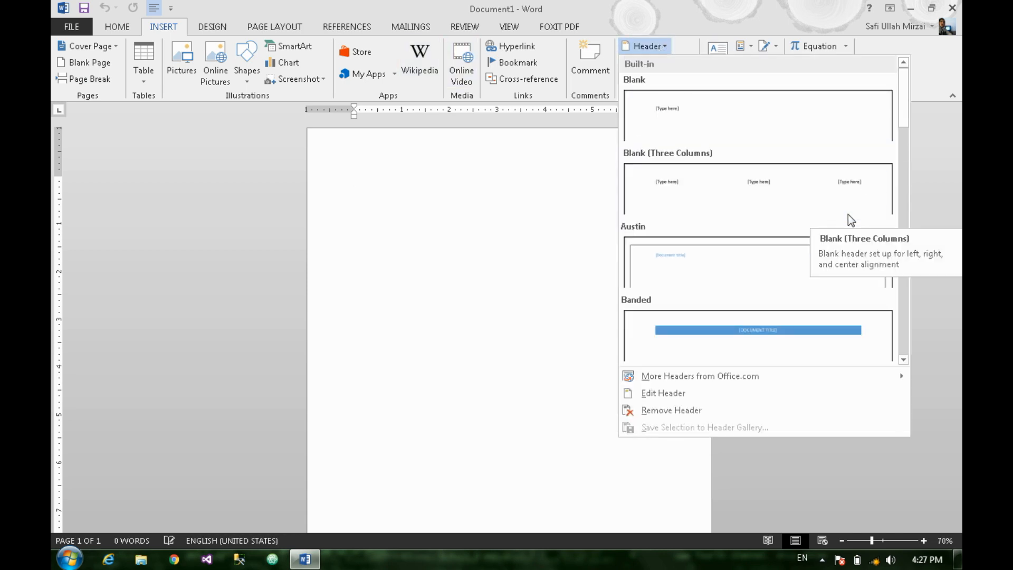
{"action": "scroll", "coordinate": [730, 186], "scroll_direction": "down", "scroll_amount": 2}
{"action": "left_click", "coordinate": [773, 193]}
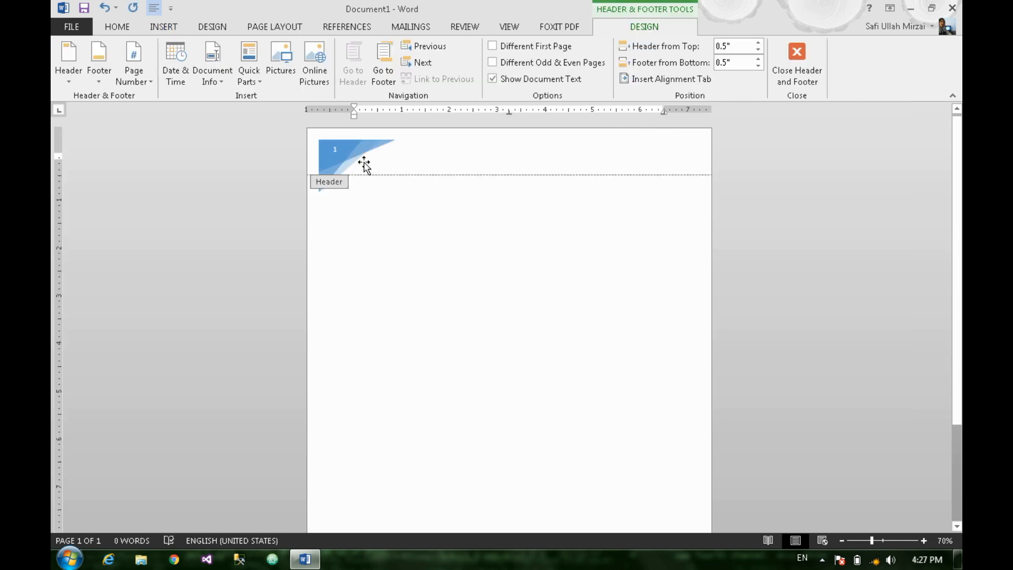
Step: Inspect the page's footer area and the page number box inside the blue header shape
{"action": "scroll", "coordinate": [480, 335], "scroll_direction": "down", "scroll_amount": 1}
{"action": "scroll", "coordinate": [478, 335], "scroll_direction": "down", "scroll_amount": 4}
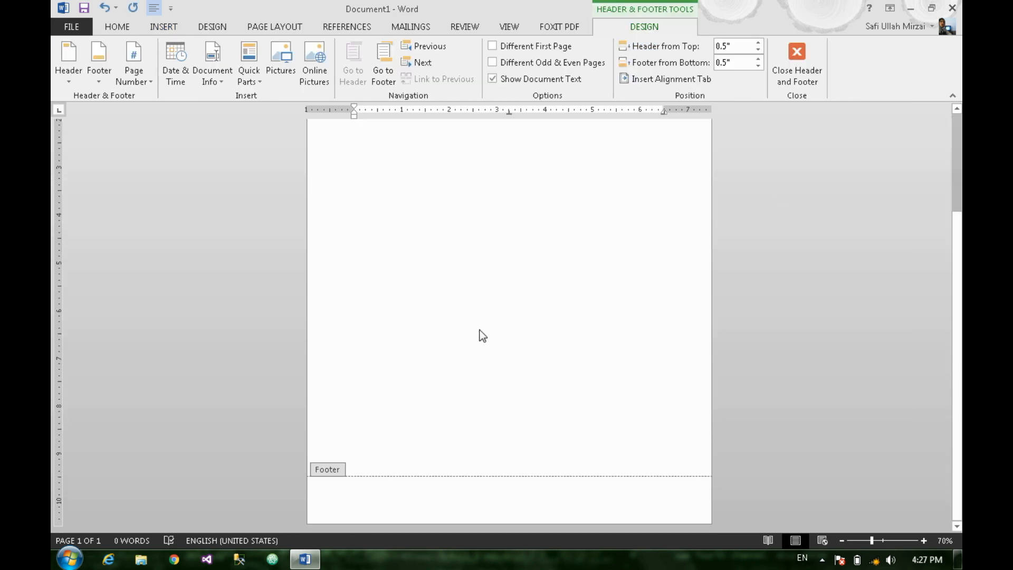
{"action": "scroll", "coordinate": [479, 334], "scroll_direction": "up", "scroll_amount": 5}
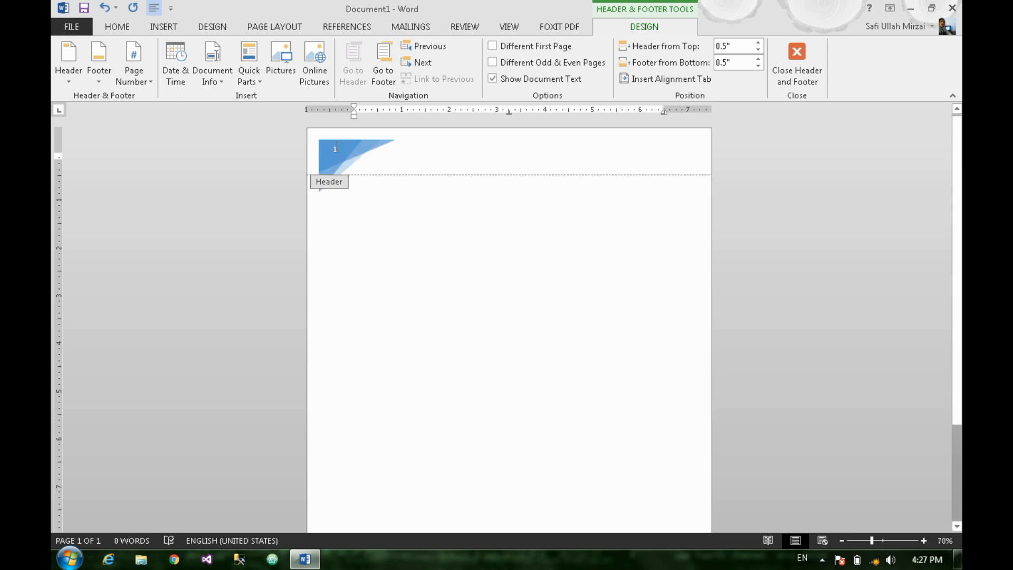
{"action": "left_click", "coordinate": [321, 155]}
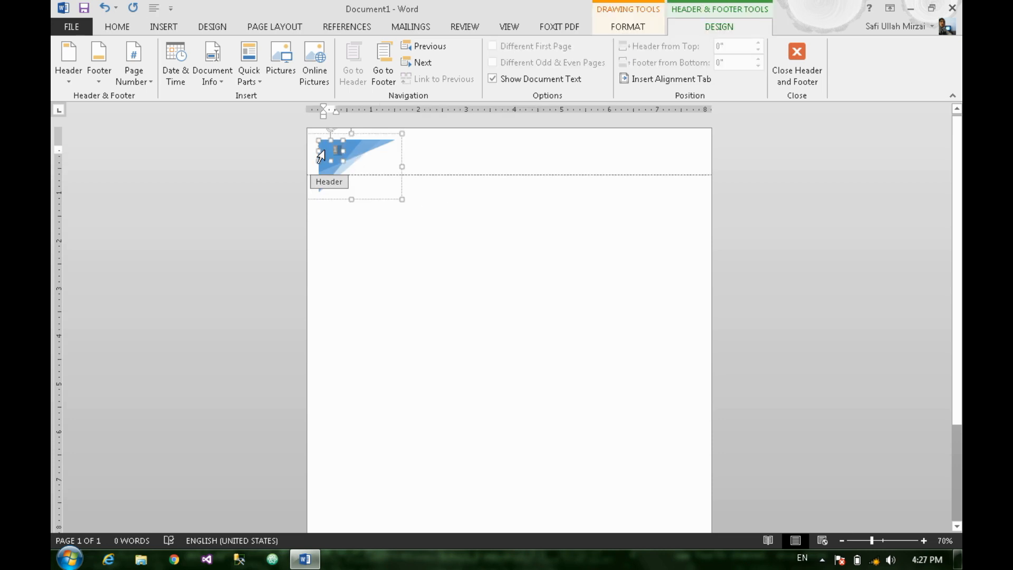
{"action": "left_click", "coordinate": [597, 159]}
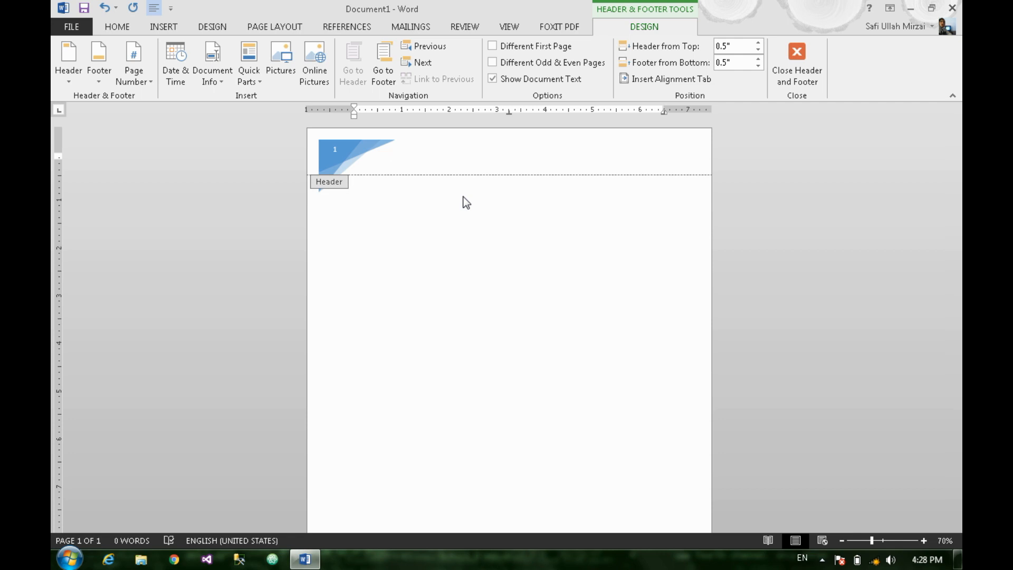
Step: Enter a short sample text in the header beside the blue shape and return to the document body
{"action": "scroll", "coordinate": [467, 202], "scroll_direction": "down", "scroll_amount": 3}
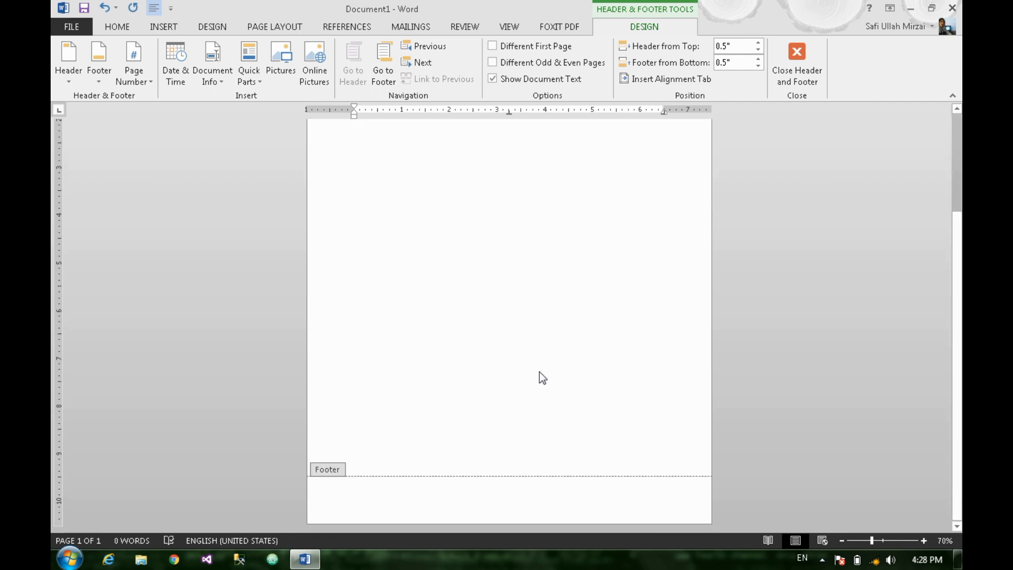
{"action": "scroll", "coordinate": [631, 91], "scroll_direction": "up", "scroll_amount": 6}
{"action": "scroll", "coordinate": [531, 150], "scroll_direction": "up", "scroll_amount": 3}
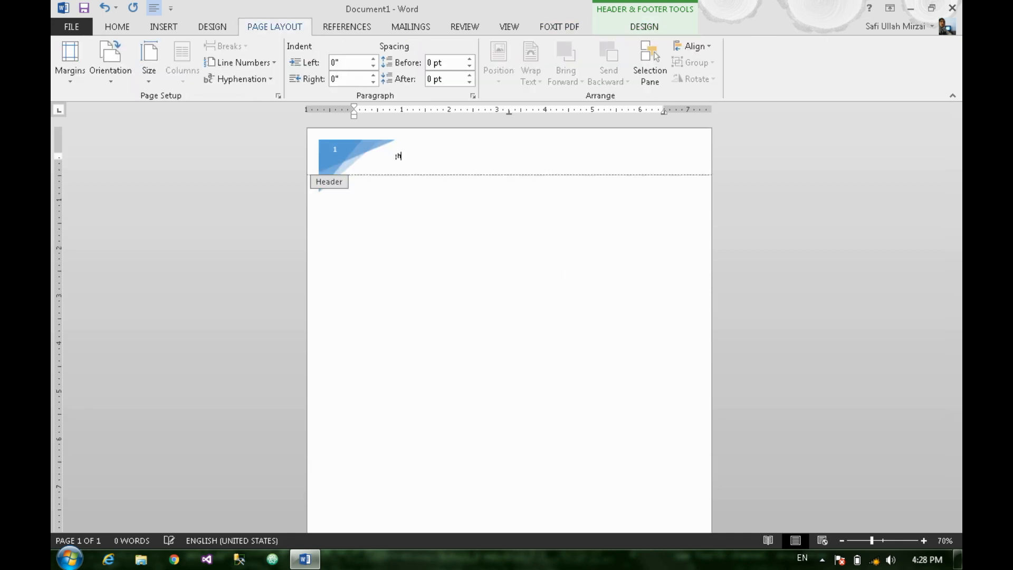
{"action": "double_click", "coordinate": [499, 257]}
Step: Extend the document to four blank pages and check the header on each page
{"action": "scroll", "coordinate": [510, 432], "scroll_direction": "down", "scroll_amount": 15}
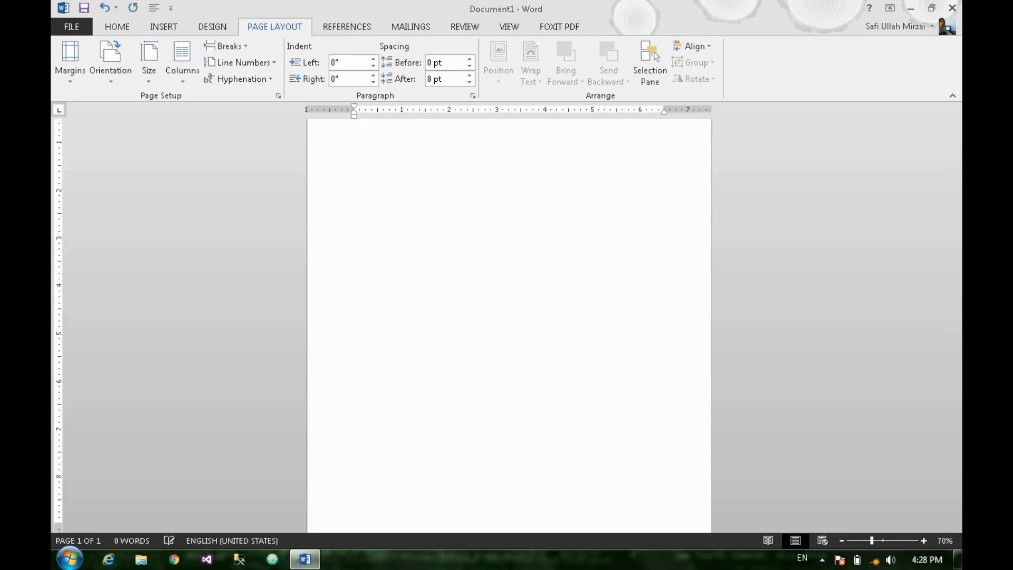
{"action": "scroll", "coordinate": [508, 384], "scroll_direction": "down", "scroll_amount": 8}
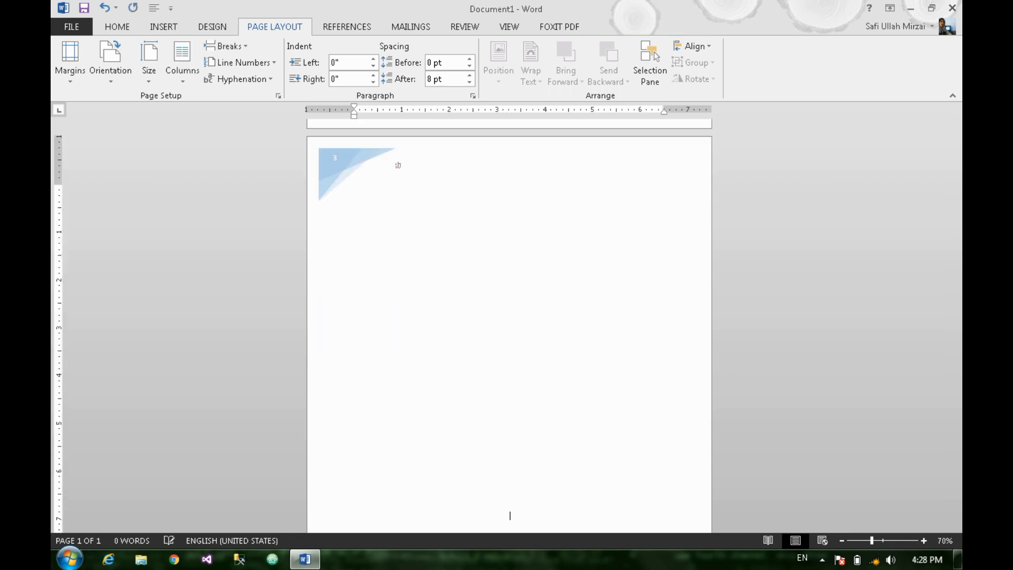
{"action": "scroll", "coordinate": [500, 254], "scroll_direction": "down", "scroll_amount": 3}
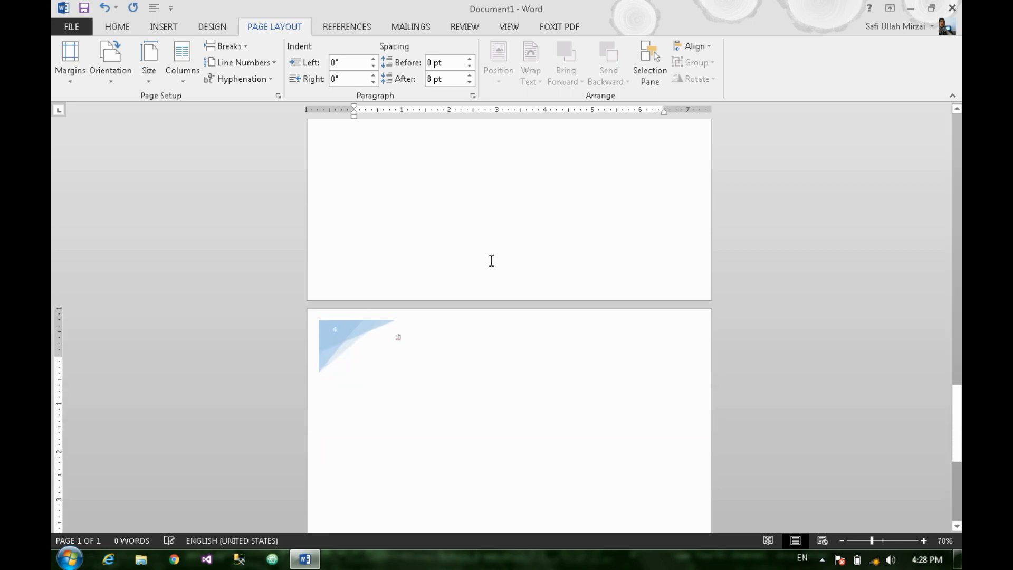
{"action": "scroll", "coordinate": [418, 317], "scroll_direction": "up", "scroll_amount": 12}
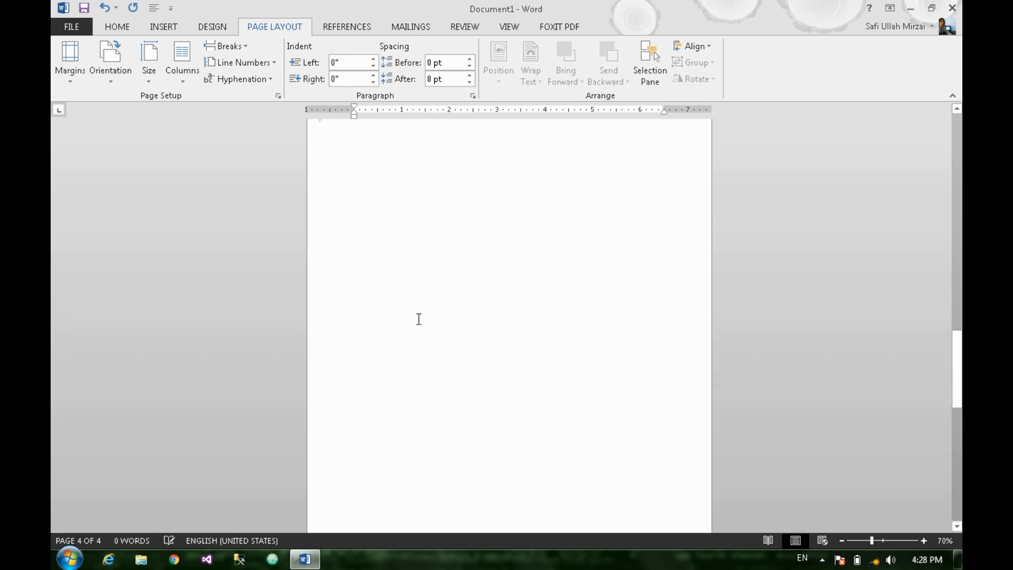
{"action": "scroll", "coordinate": [457, 311], "scroll_direction": "down", "scroll_amount": 10}
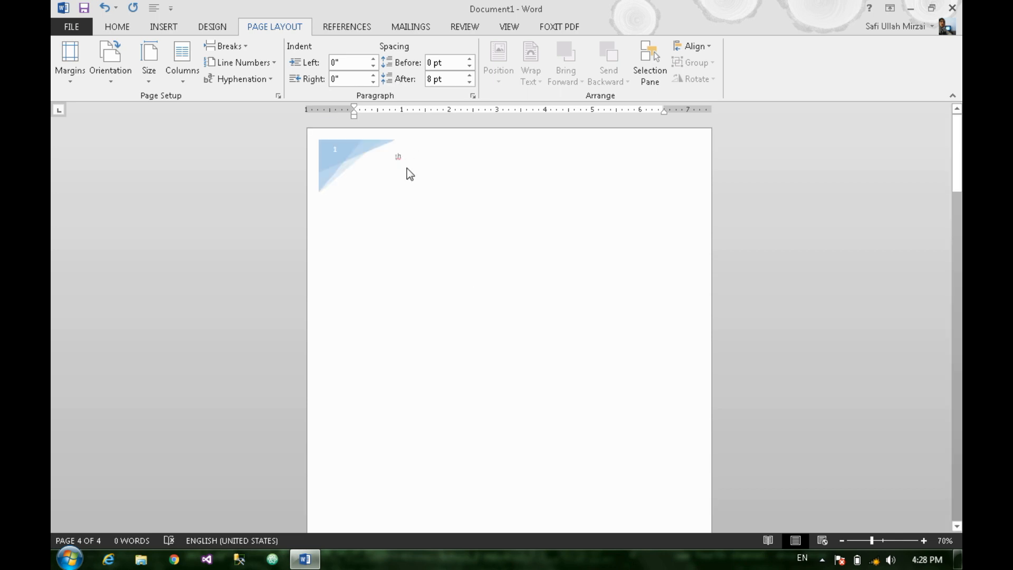
Step: Reopen the first page's header for editing and delete the sample text beside the blue shape
{"action": "double_click", "coordinate": [418, 155]}
{"action": "key", "text": "ctrl+z"}
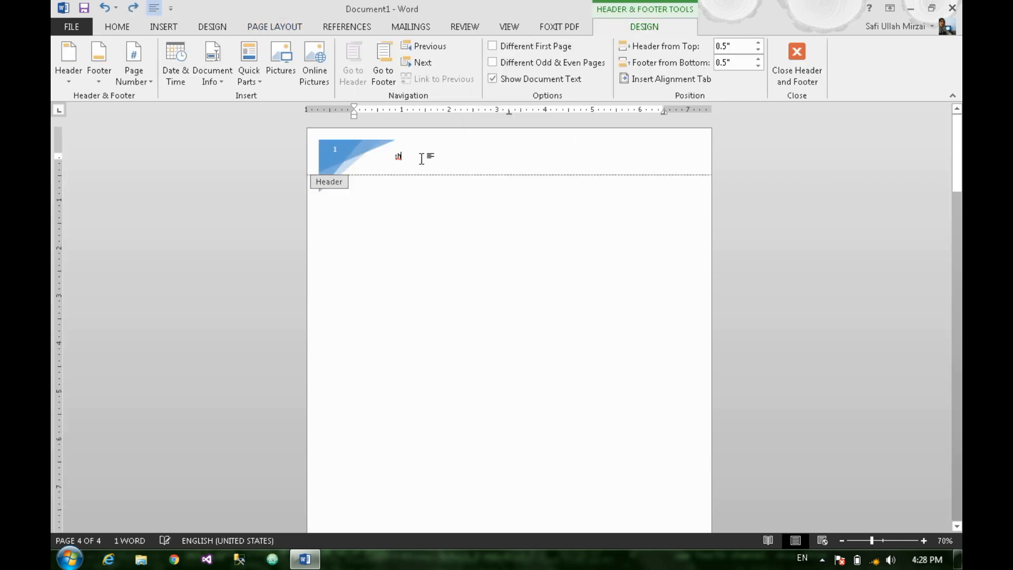
{"action": "key", "text": "BackSpace"}
{"action": "key", "text": "BackSpace"}
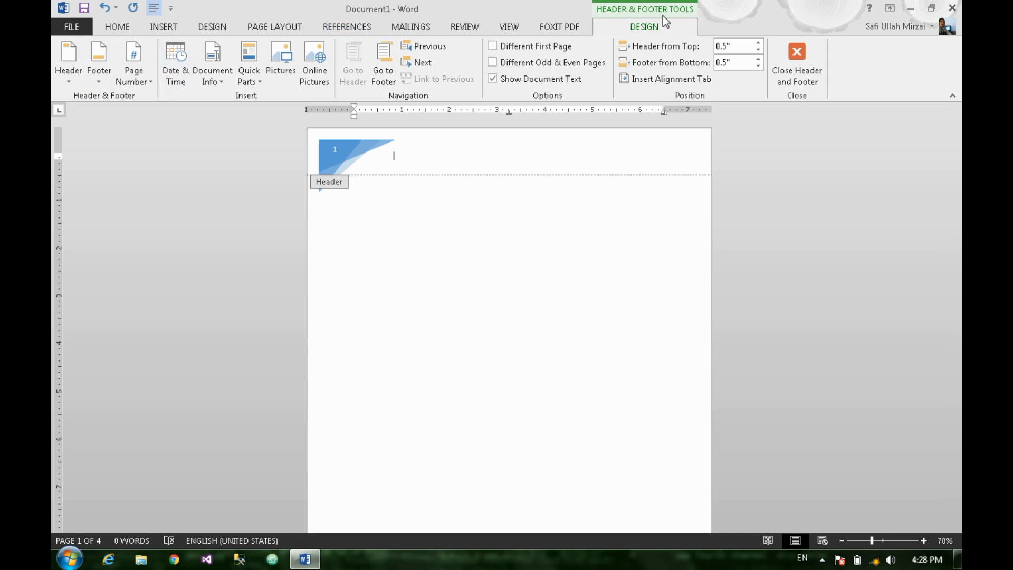
Step: Replace the header with the Element design from Office.com and return to the document body
{"action": "left_click", "coordinate": [66, 79]}
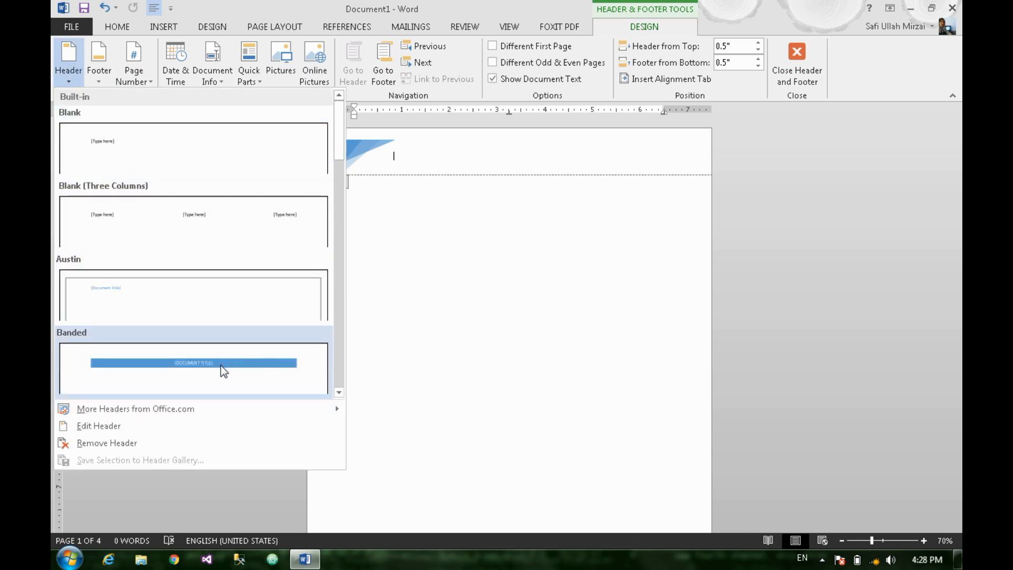
{"action": "mouse_move", "coordinate": [283, 409]}
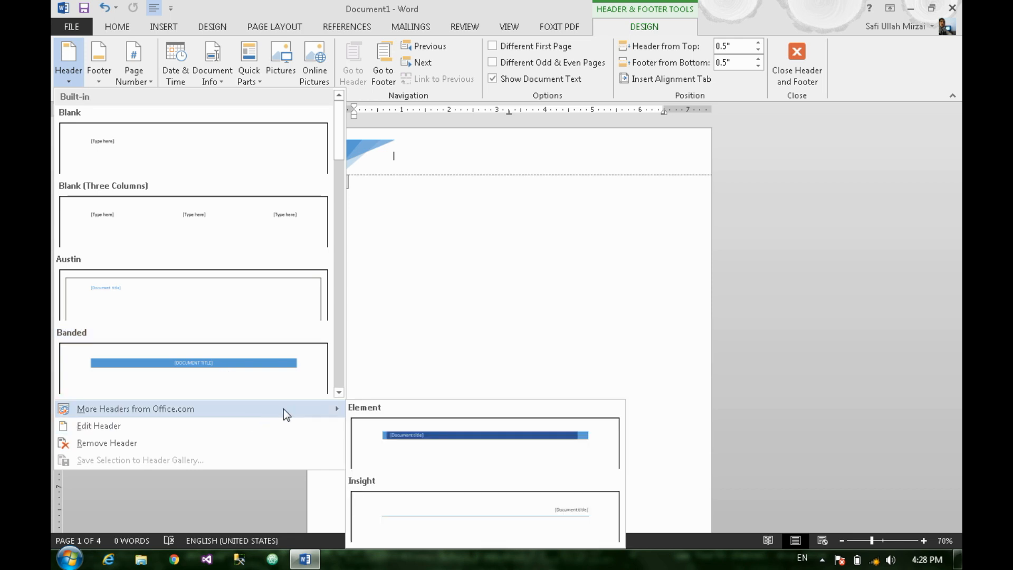
{"action": "left_click", "coordinate": [527, 453]}
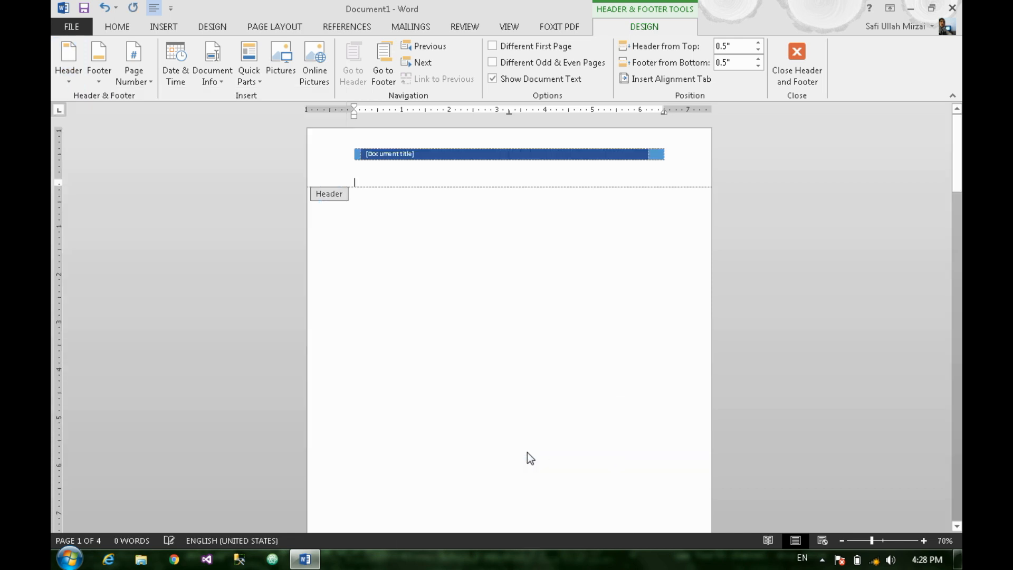
{"action": "double_click", "coordinate": [554, 400]}
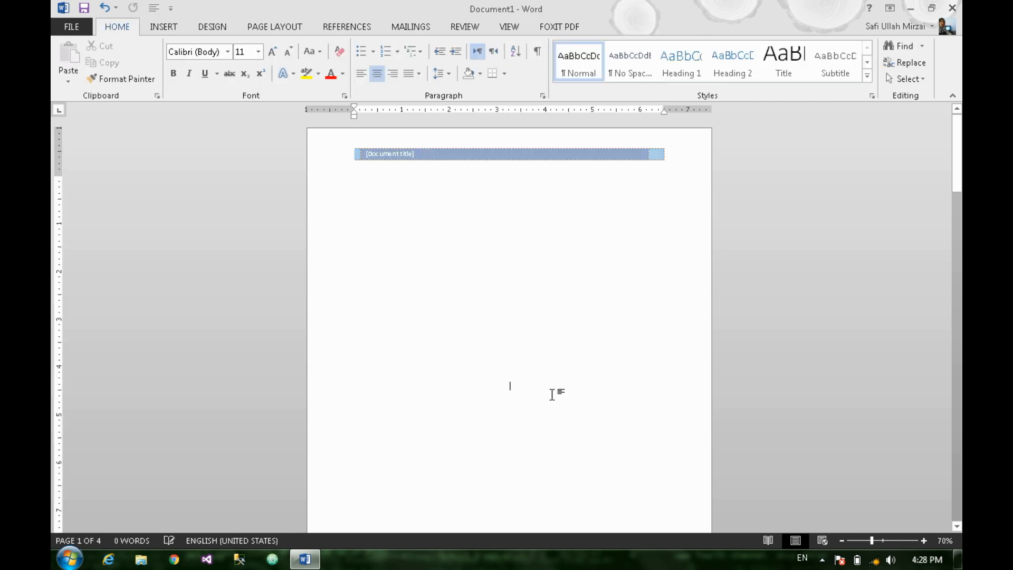
Step: Set the document title in the header to MS Word, return to the body and check the header on the other pages
{"action": "double_click", "coordinate": [450, 163]}
{"action": "left_click", "coordinate": [430, 162]}
{"action": "left_click", "coordinate": [414, 158]}
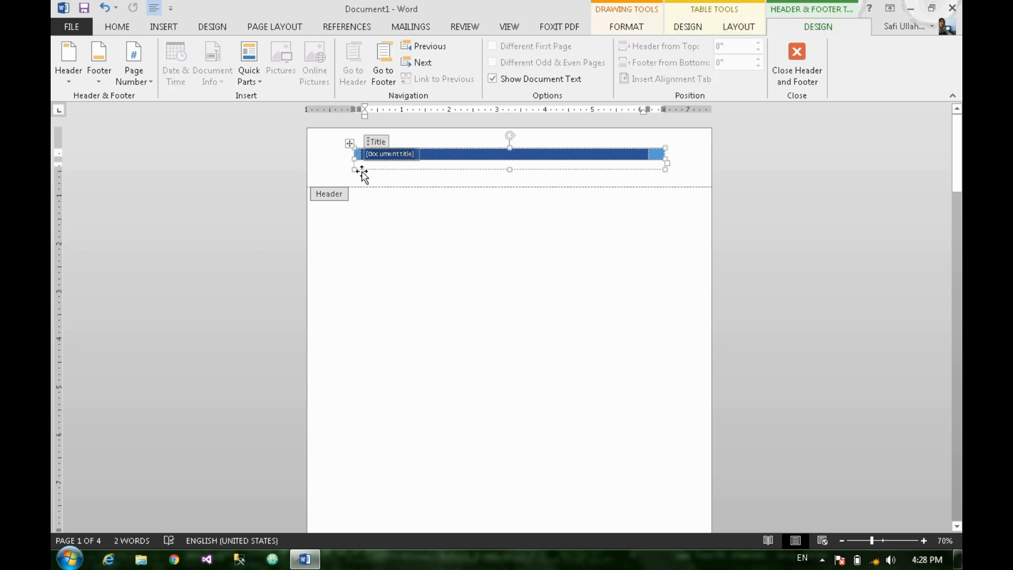
{"action": "type", "text": "MS Word"}
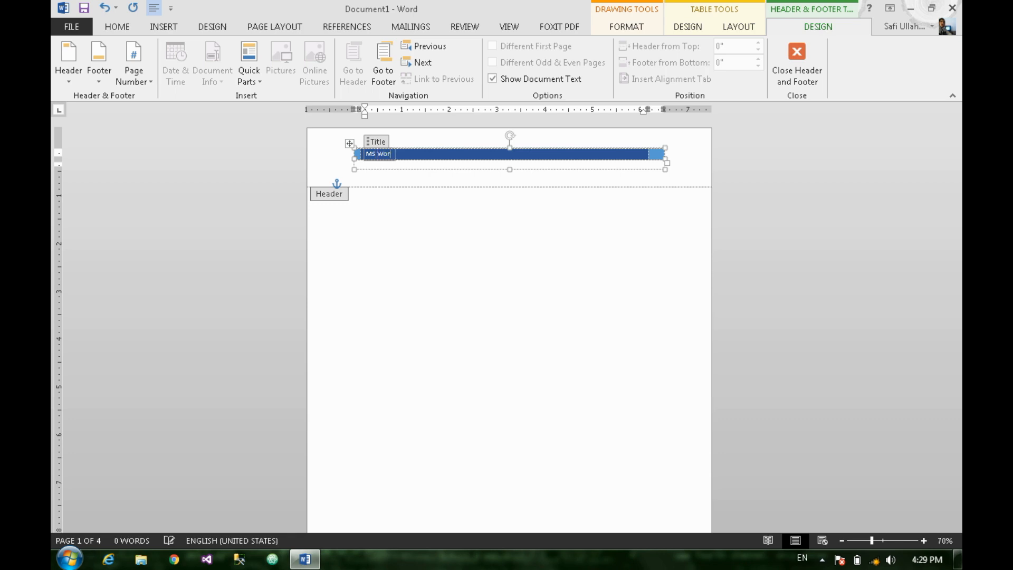
{"action": "left_click", "coordinate": [380, 178]}
{"action": "double_click", "coordinate": [407, 229]}
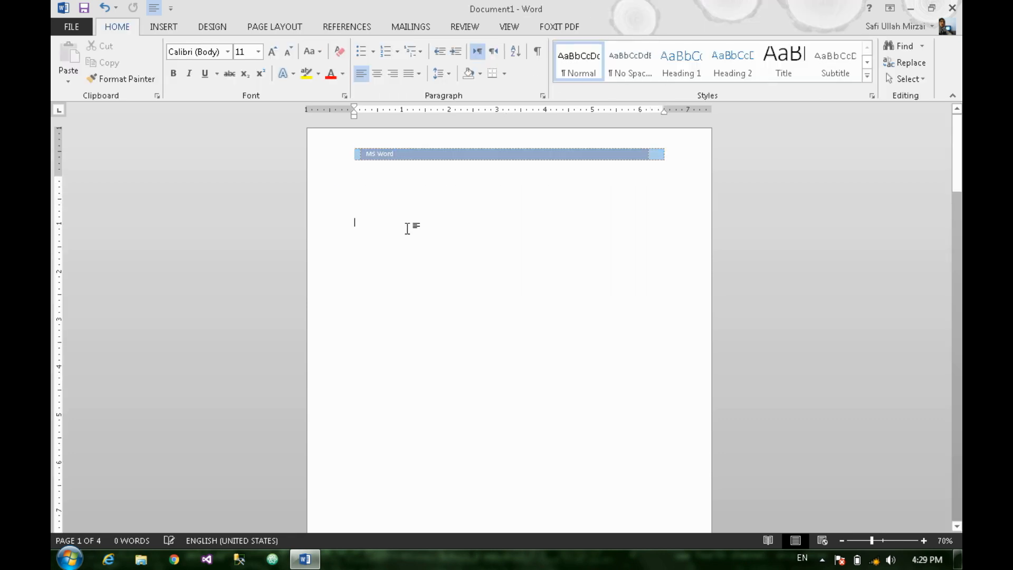
{"action": "scroll", "coordinate": [407, 229], "scroll_direction": "down", "scroll_amount": 10}
{"action": "scroll", "coordinate": [409, 229], "scroll_direction": "up", "scroll_amount": 12}
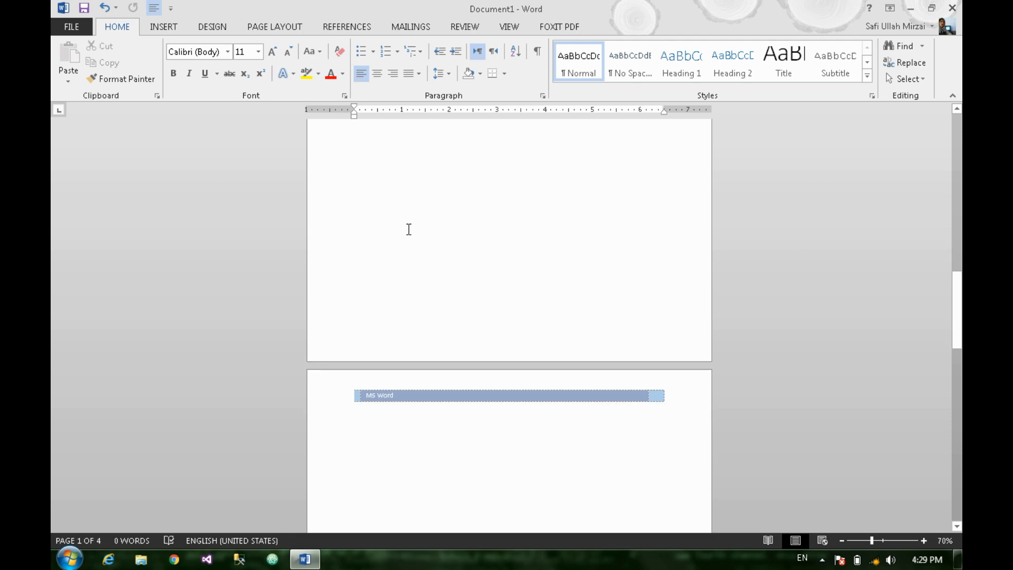
{"action": "scroll", "coordinate": [409, 229], "scroll_direction": "down", "scroll_amount": 5}
{"action": "scroll", "coordinate": [409, 211], "scroll_direction": "down", "scroll_amount": 5}
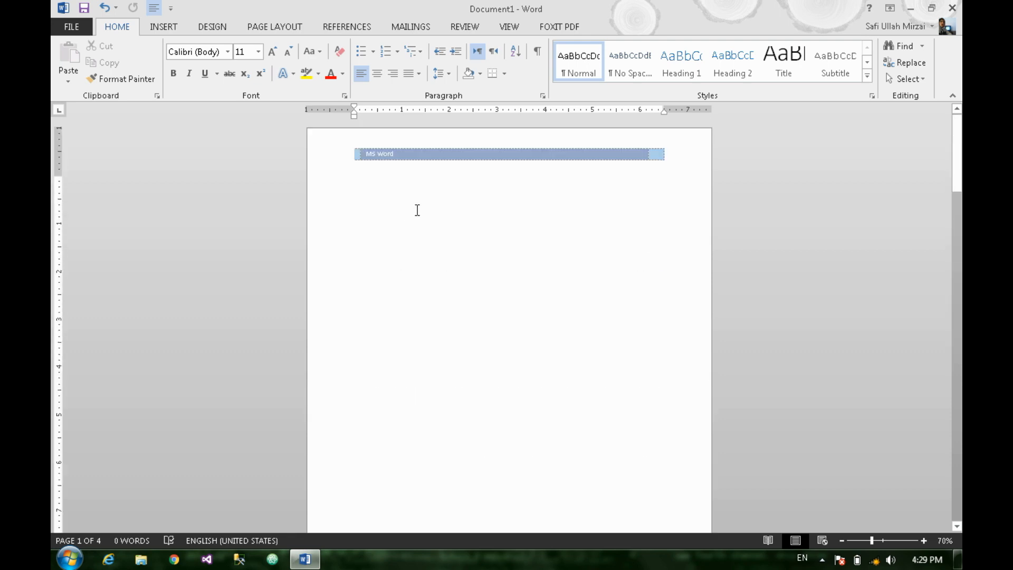
Step: Insert the built-in Whisp footer, return to the body and check the page numbers on the following pages
{"action": "double_click", "coordinate": [474, 141]}
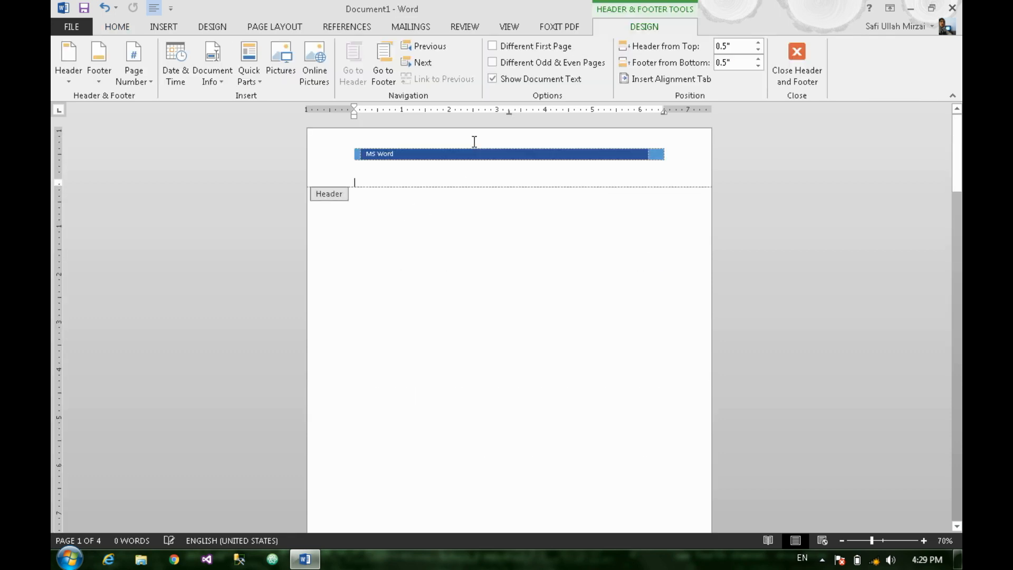
{"action": "left_click", "coordinate": [99, 78]}
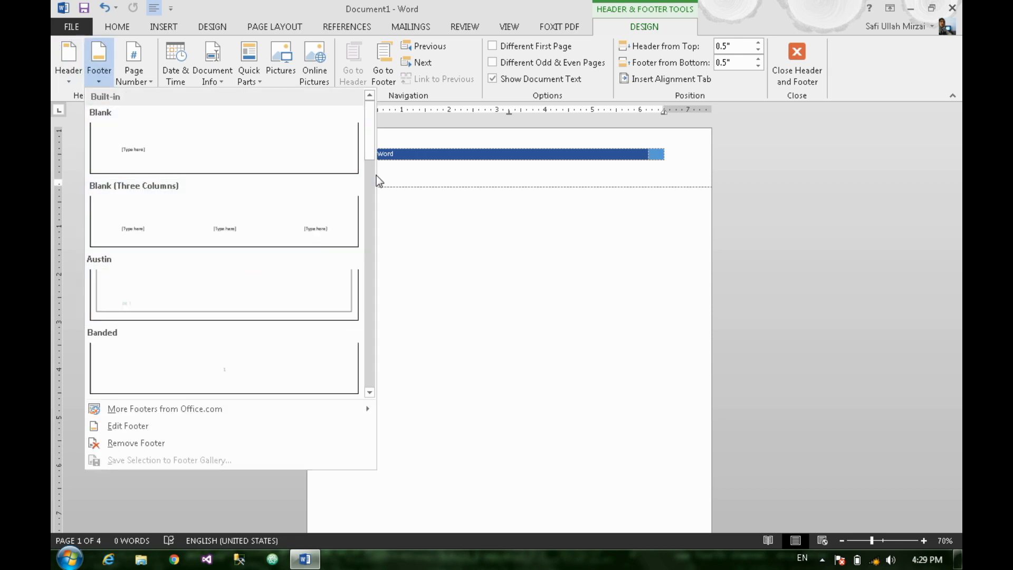
{"action": "scroll", "coordinate": [346, 309], "scroll_direction": "down", "scroll_amount": 6}
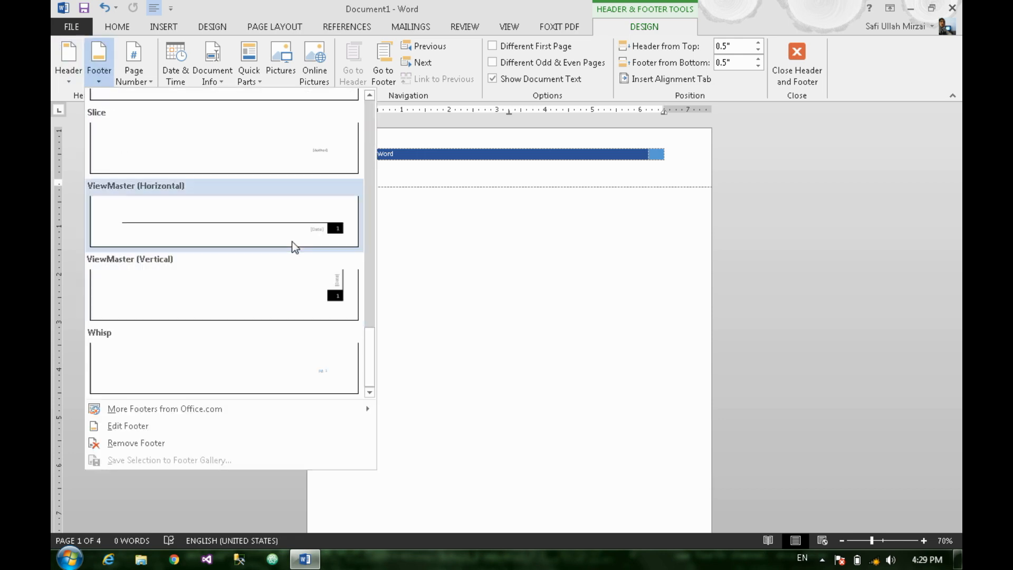
{"action": "left_click", "coordinate": [265, 355]}
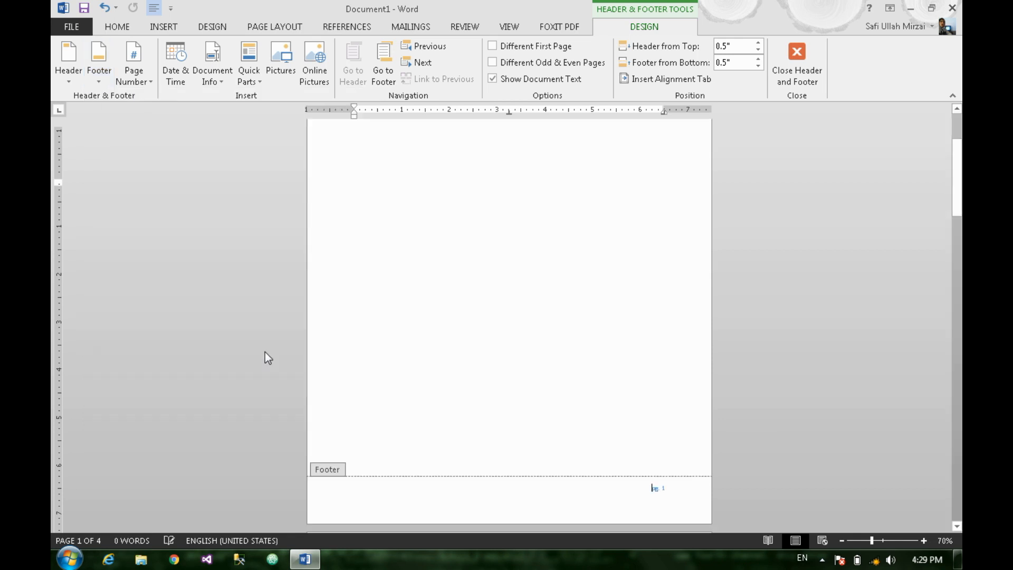
{"action": "scroll", "coordinate": [656, 396], "scroll_direction": "down", "scroll_amount": 2}
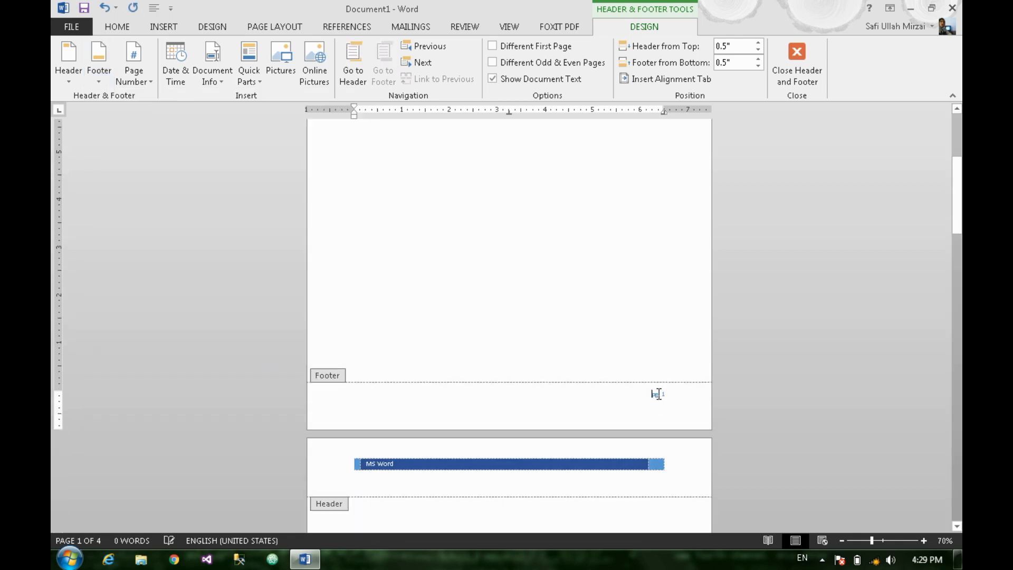
{"action": "double_click", "coordinate": [648, 357]}
{"action": "scroll", "coordinate": [660, 375], "scroll_direction": "down", "scroll_amount": 20}
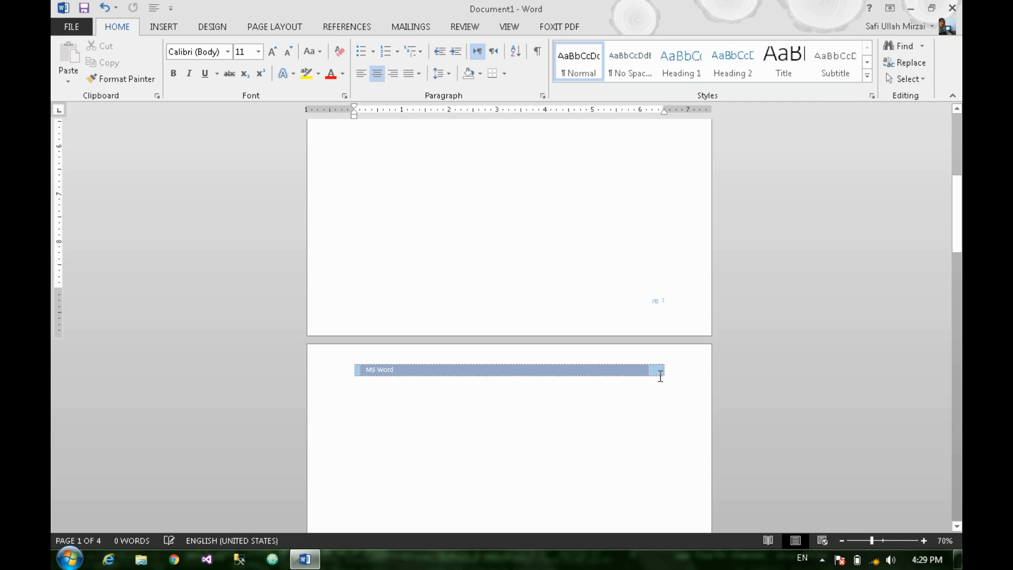
{"action": "scroll", "coordinate": [670, 300], "scroll_direction": "down", "scroll_amount": 15}
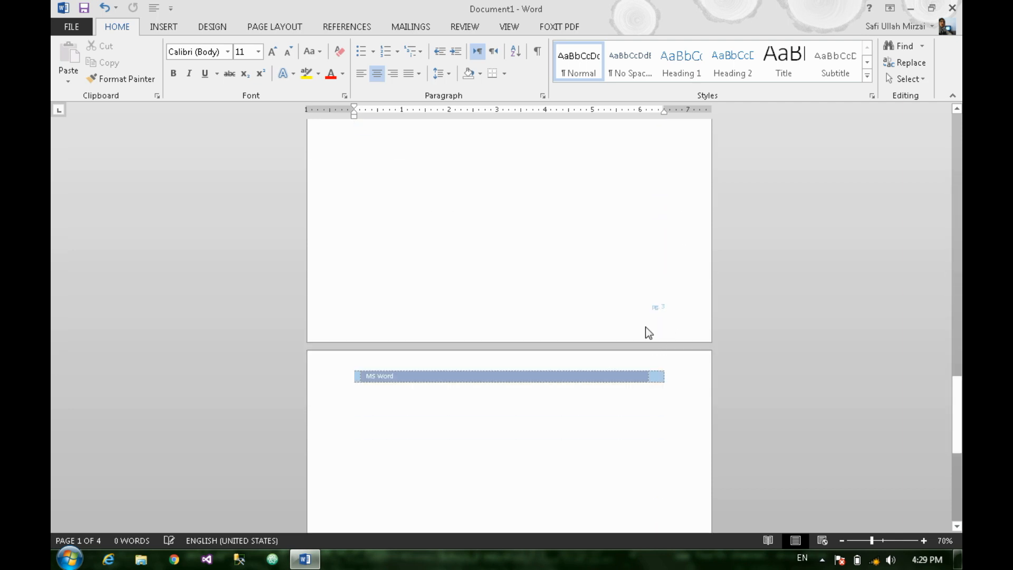
Step: Reopen the footer of page 3 and switch to editing that page's header
{"action": "double_click", "coordinate": [590, 332]}
{"action": "scroll", "coordinate": [547, 323], "scroll_direction": "up", "scroll_amount": 4}
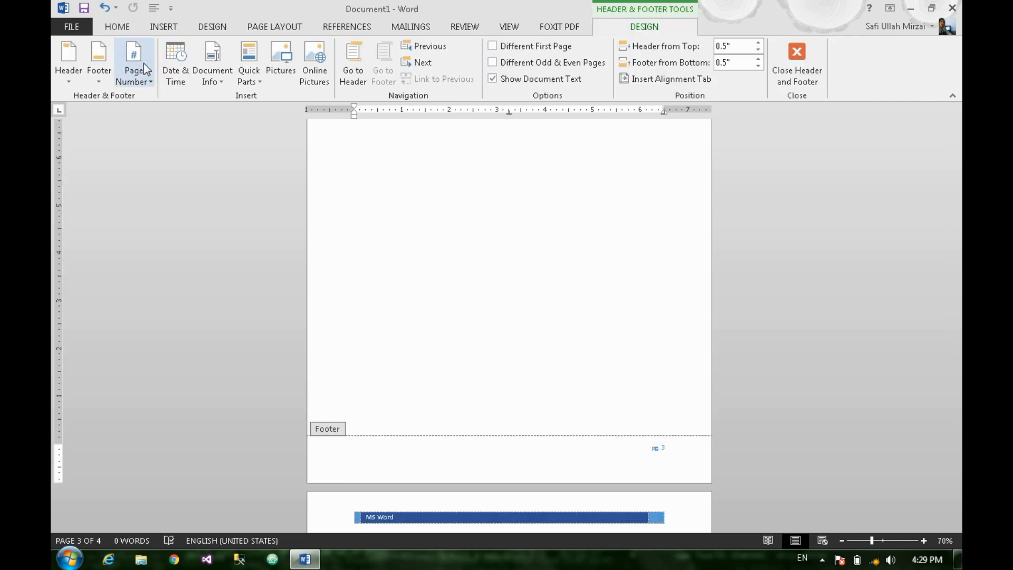
{"action": "left_click", "coordinate": [79, 79]}
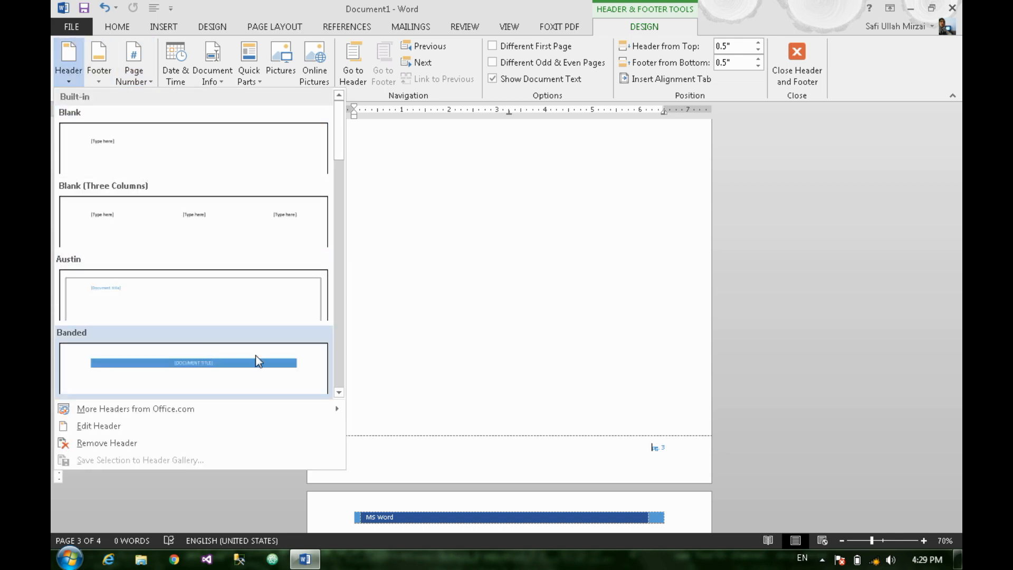
{"action": "left_click", "coordinate": [336, 426]}
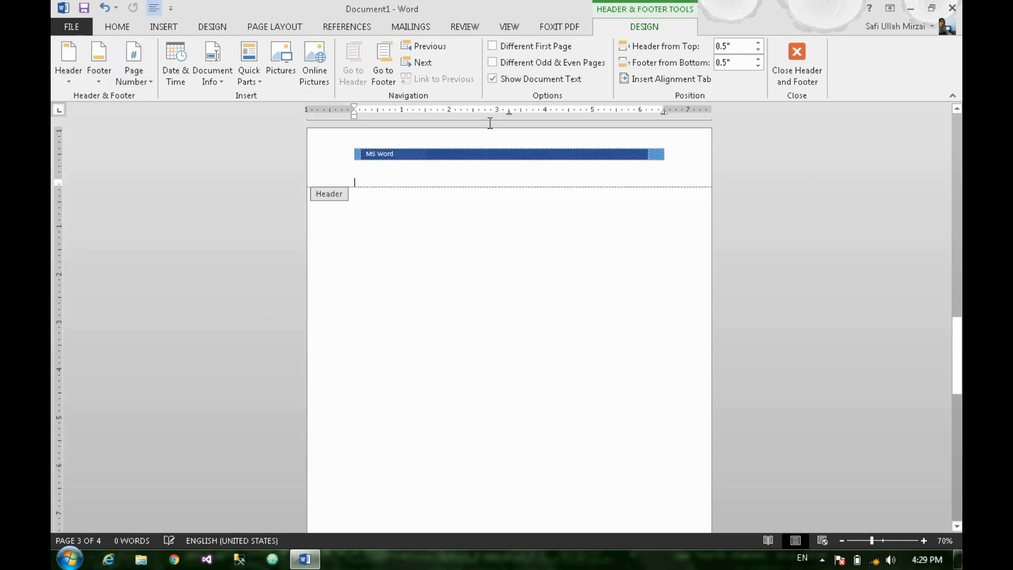
Step: Remove the MS Word header from the document
{"action": "left_click", "coordinate": [134, 71]}
{"action": "left_click", "coordinate": [99, 72]}
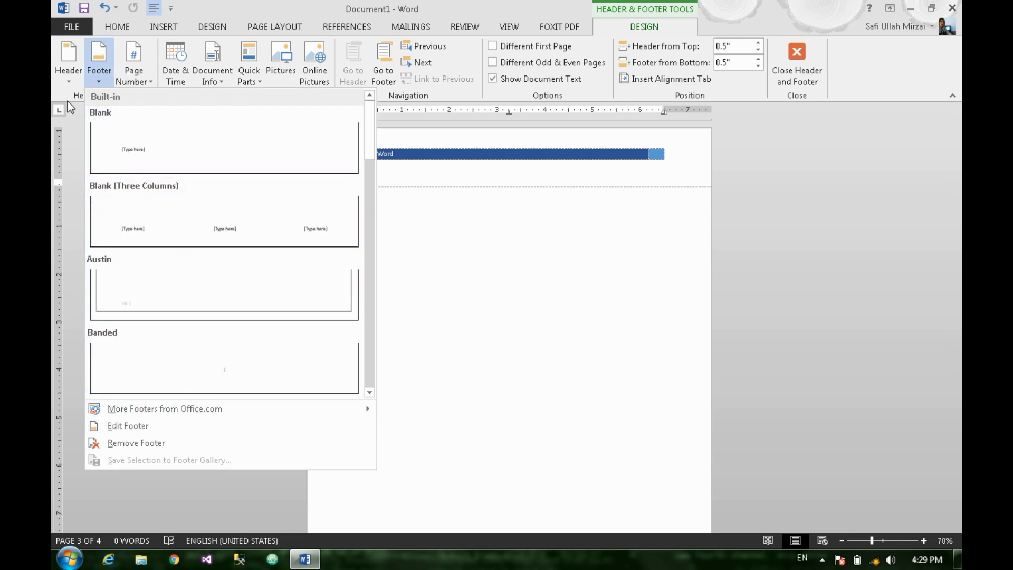
{"action": "left_click", "coordinate": [69, 73]}
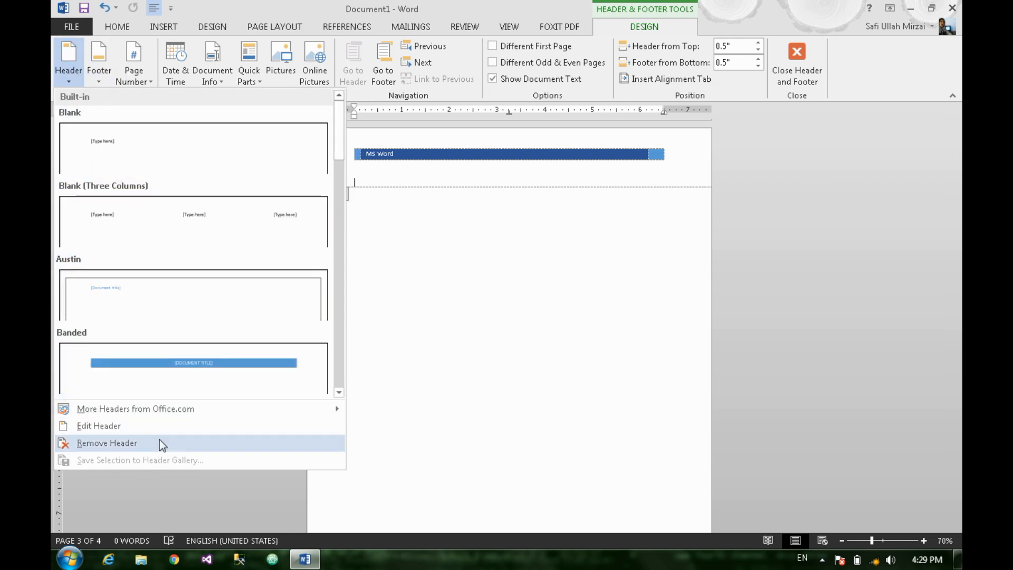
{"action": "left_click", "coordinate": [199, 445]}
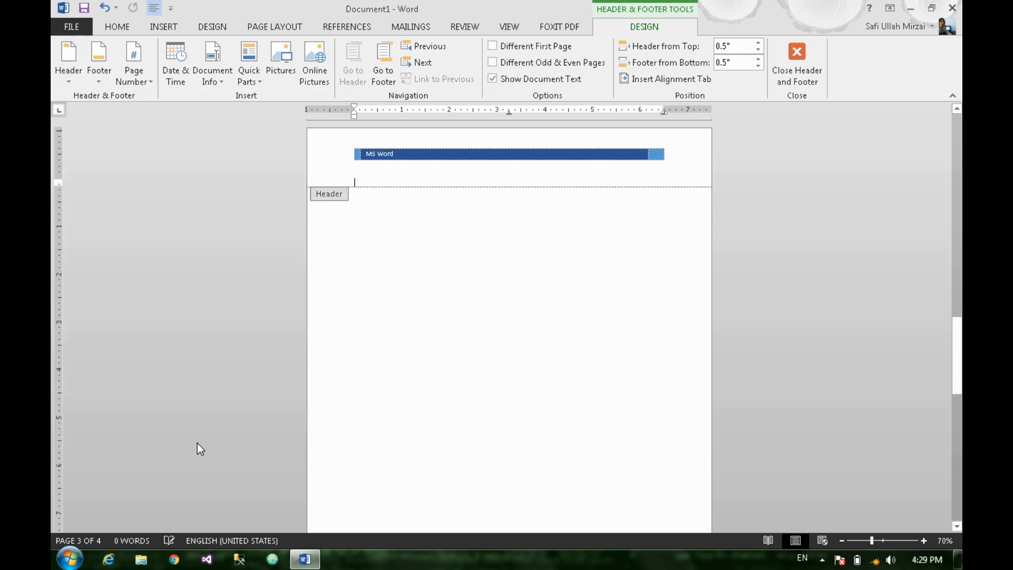
Step: Remove the footer from the document and check the header and footer areas across the pages
{"action": "left_click", "coordinate": [101, 82]}
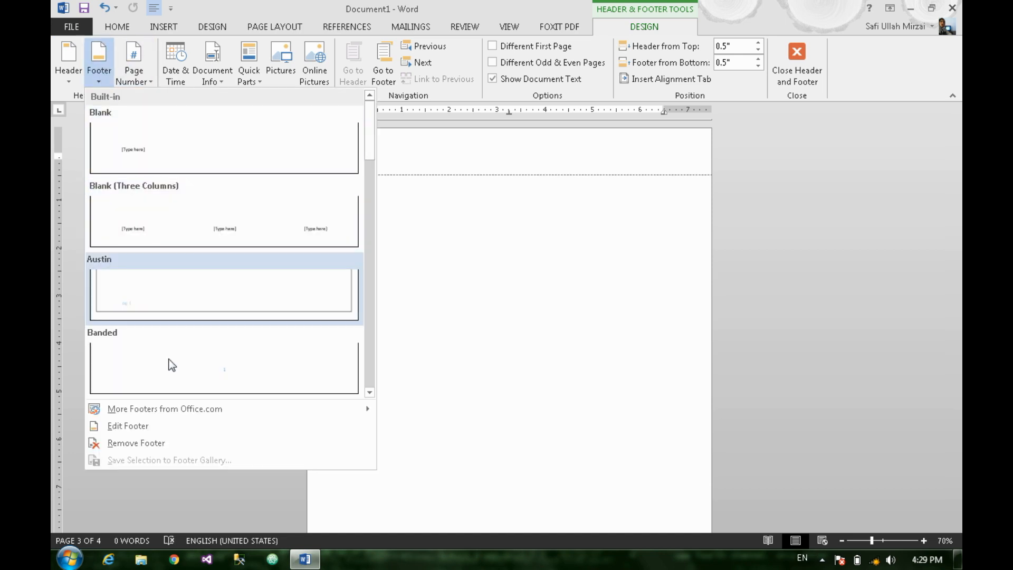
{"action": "left_click", "coordinate": [255, 442]}
{"action": "scroll", "coordinate": [508, 169], "scroll_direction": "down", "scroll_amount": 13}
{"action": "scroll", "coordinate": [508, 169], "scroll_direction": "up", "scroll_amount": 7}
{"action": "scroll", "coordinate": [508, 169], "scroll_direction": "down", "scroll_amount": 4}
{"action": "scroll", "coordinate": [508, 169], "scroll_direction": "up", "scroll_amount": 15}
{"action": "scroll", "coordinate": [508, 169], "scroll_direction": "up", "scroll_amount": 1}
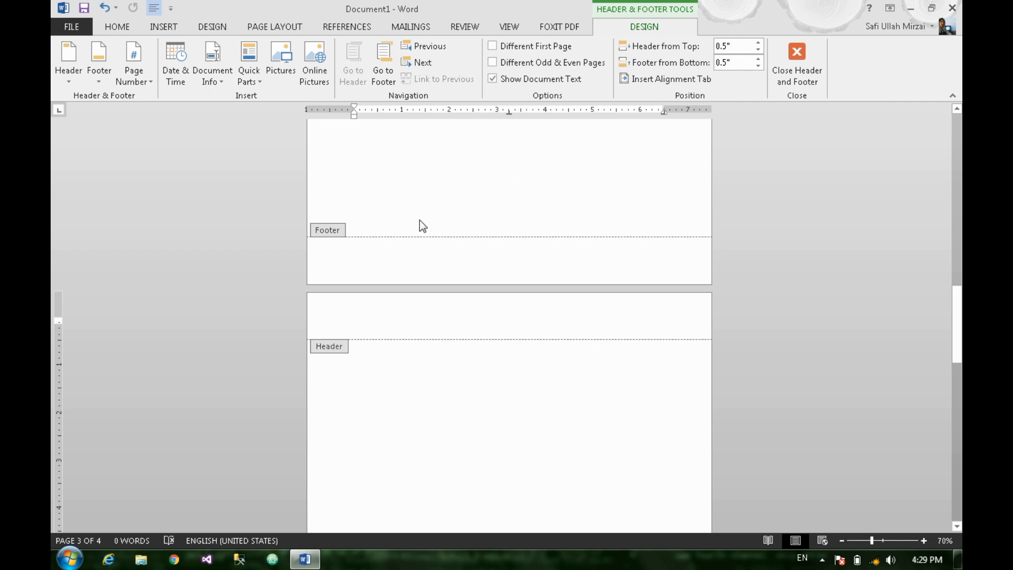
Step: Examine the page number designs offered for the top of the page, down to the ones with shapes
{"action": "left_click", "coordinate": [150, 84]}
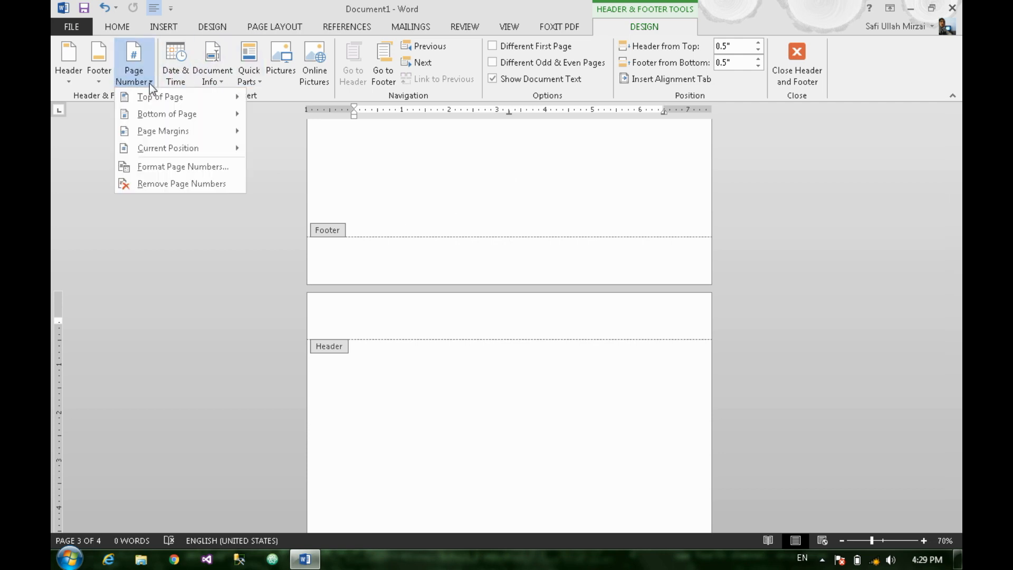
{"action": "mouse_move", "coordinate": [202, 111]}
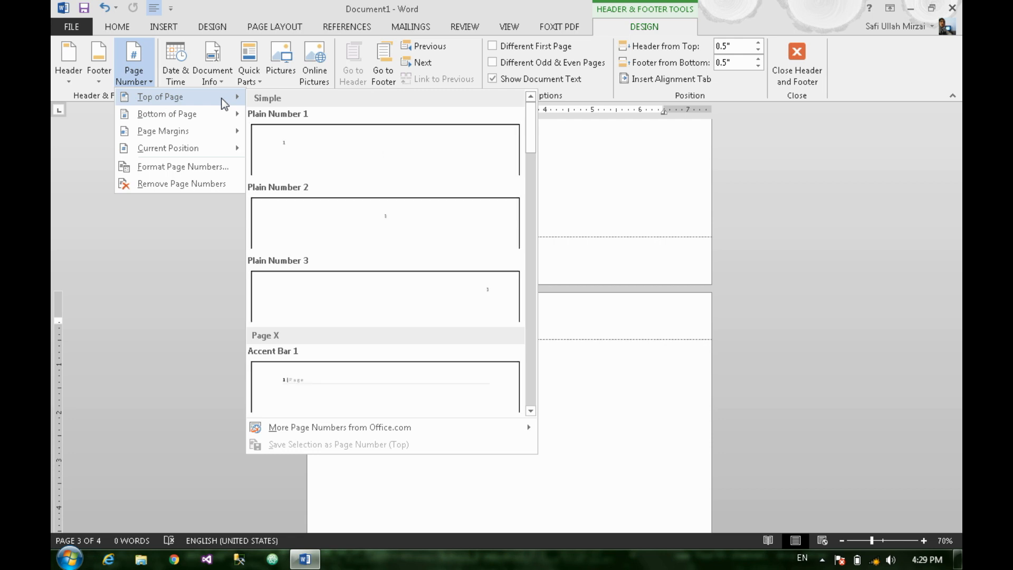
{"action": "scroll", "coordinate": [453, 263], "scroll_direction": "down", "scroll_amount": 10}
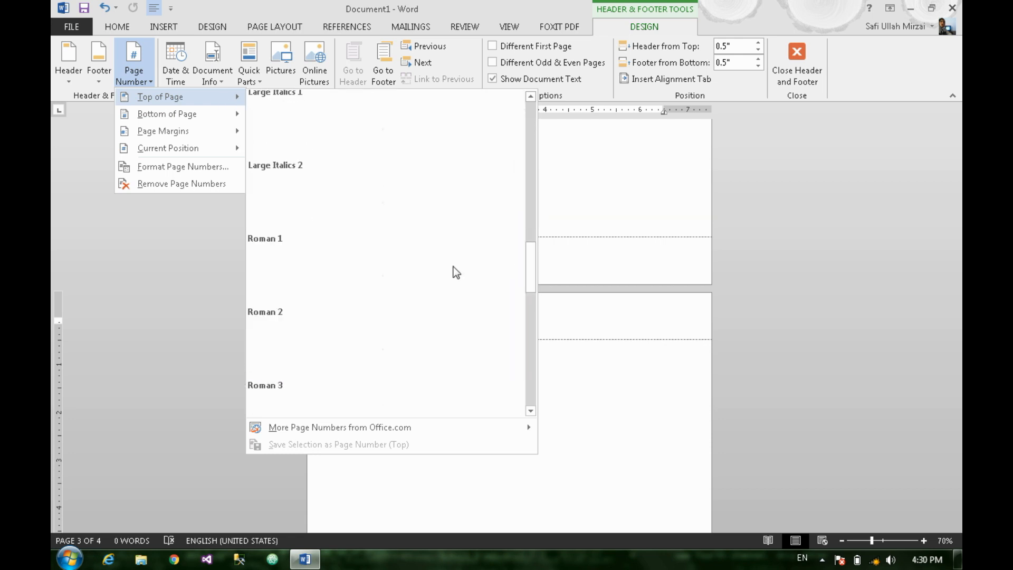
{"action": "scroll", "coordinate": [453, 267], "scroll_direction": "down", "scroll_amount": 8}
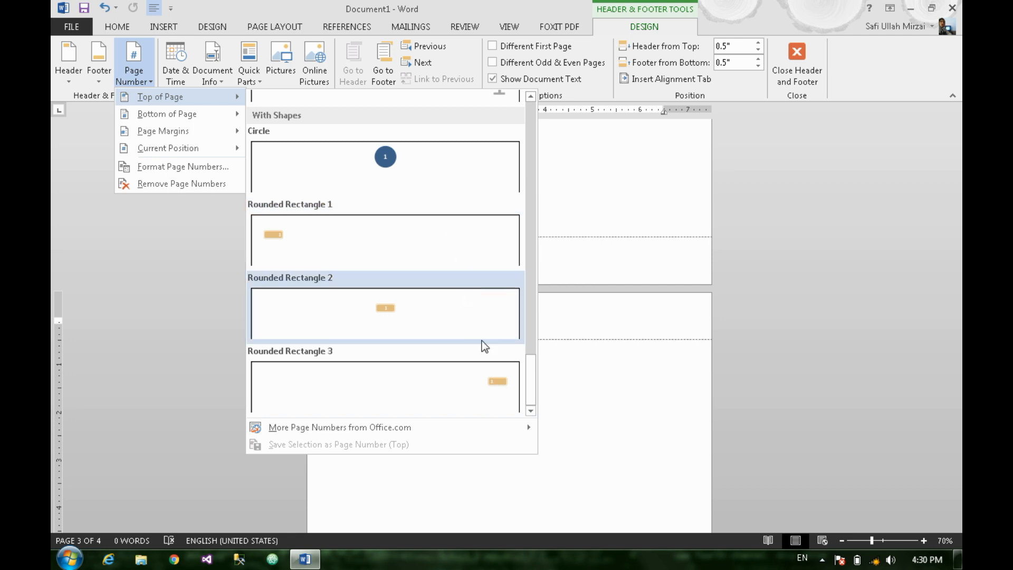
{"action": "scroll", "coordinate": [489, 305], "scroll_direction": "up", "scroll_amount": 3}
{"action": "scroll", "coordinate": [488, 299], "scroll_direction": "down", "scroll_amount": 3}
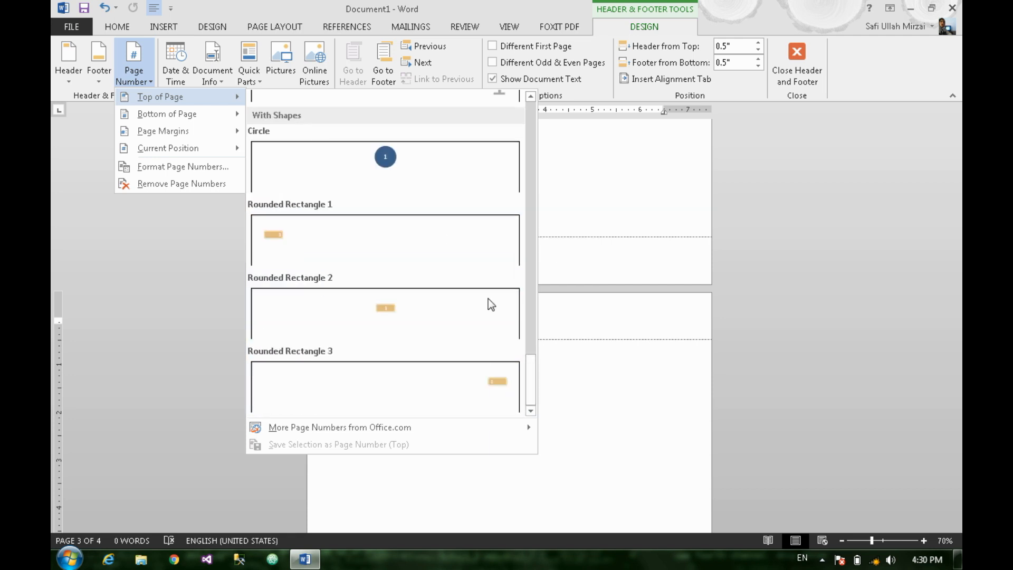
{"action": "scroll", "coordinate": [489, 298], "scroll_direction": "up", "scroll_amount": 3}
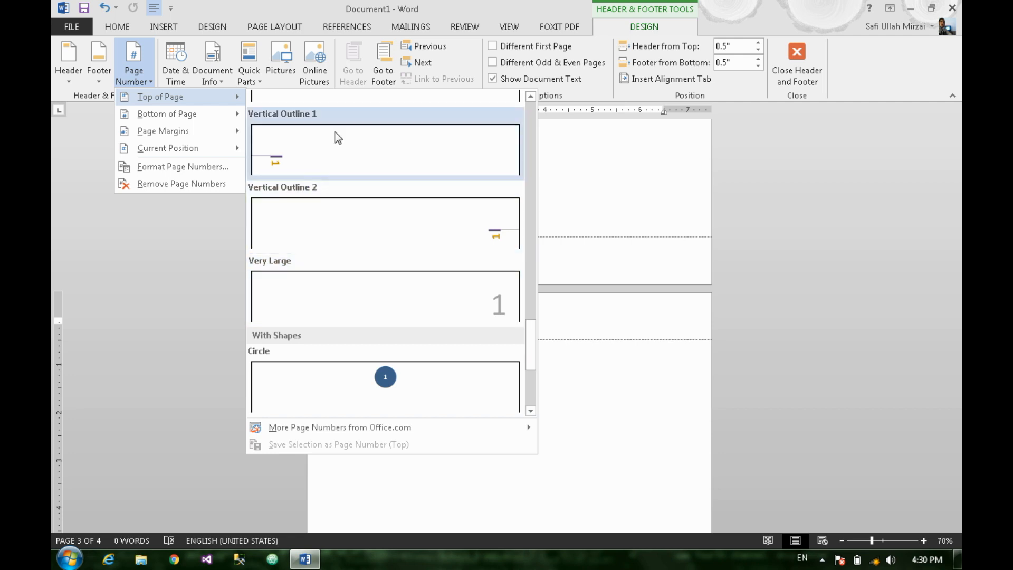
Step: Examine the page number designs offered for the bottom of the page and for the page margins
{"action": "mouse_move", "coordinate": [208, 129]}
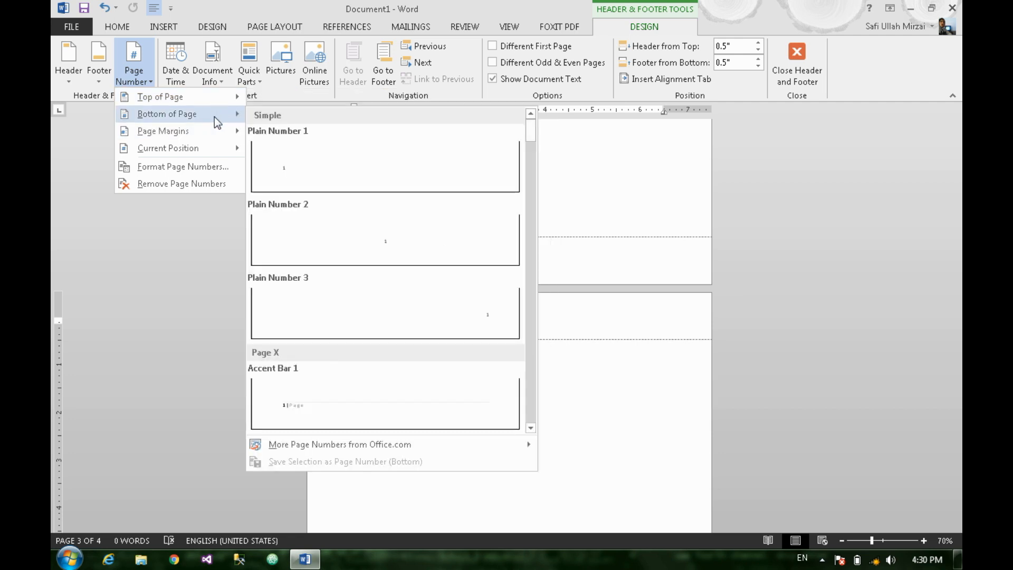
{"action": "scroll", "coordinate": [410, 278], "scroll_direction": "down", "scroll_amount": 5}
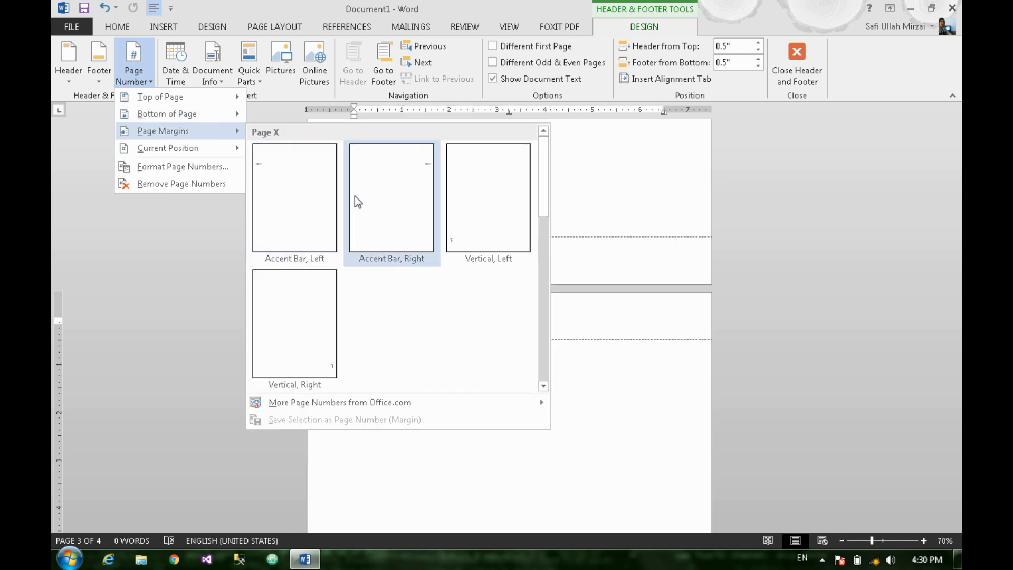
{"action": "left_click", "coordinate": [411, 235]}
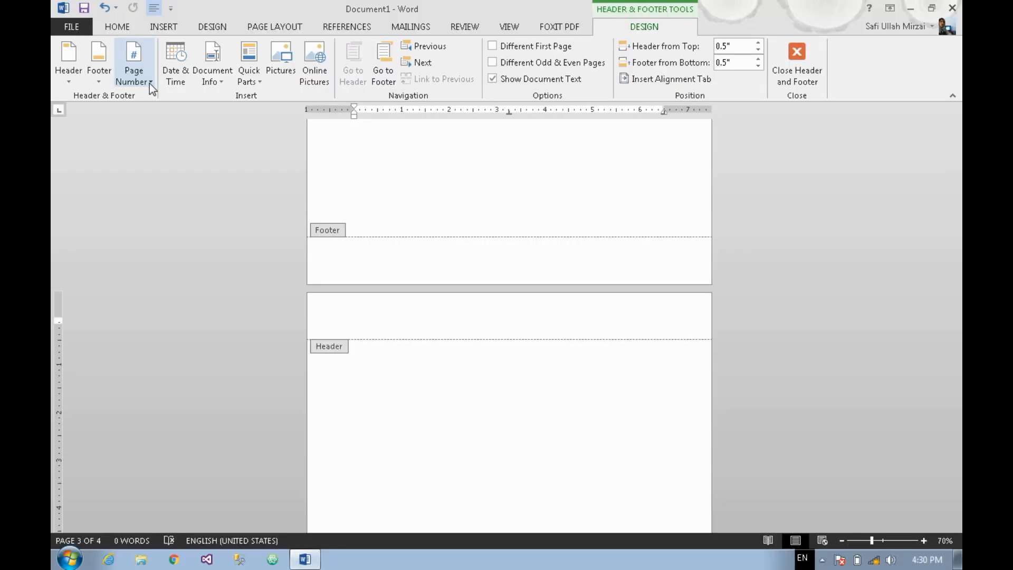
{"action": "left_click", "coordinate": [150, 83]}
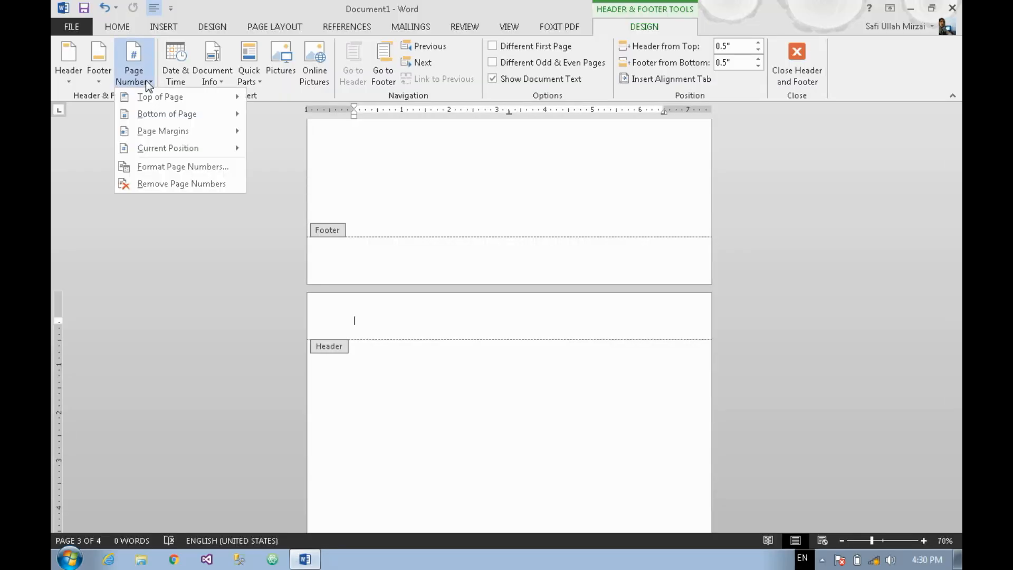
{"action": "mouse_move", "coordinate": [198, 129]}
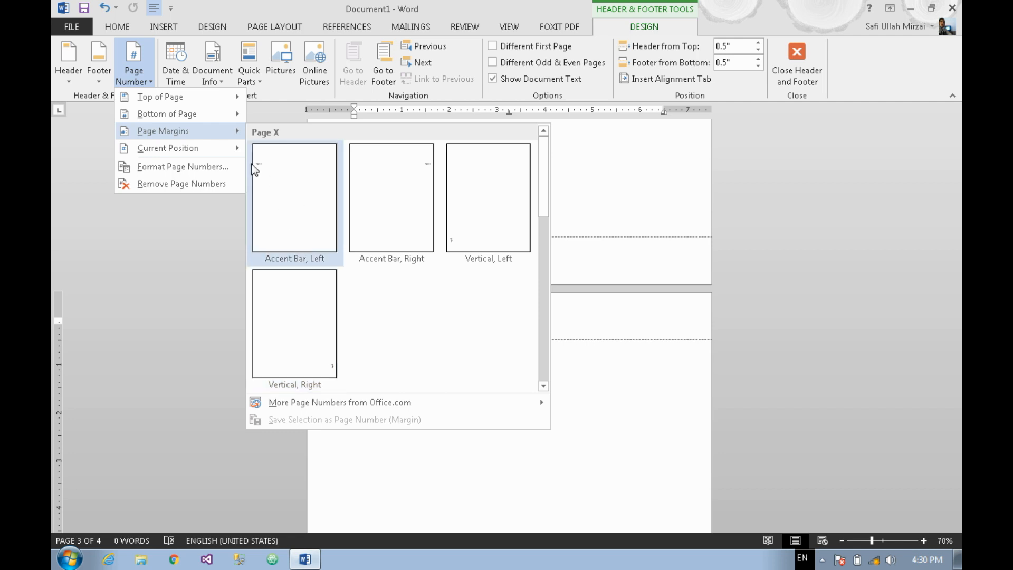
Step: Examine the page number designs offered for the current position, down to the ones with shapes
{"action": "mouse_move", "coordinate": [217, 151]}
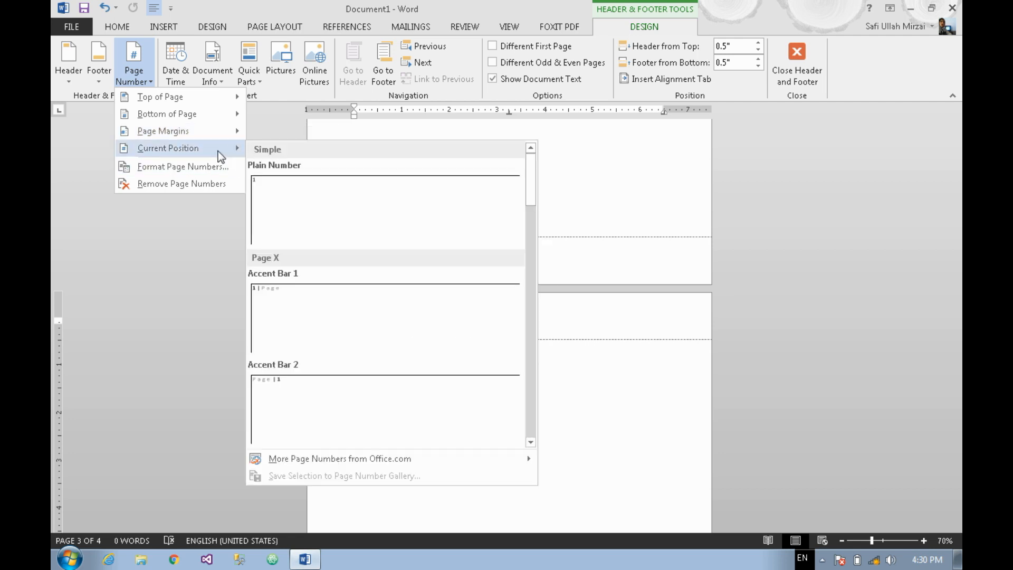
{"action": "left_click", "coordinate": [613, 168]}
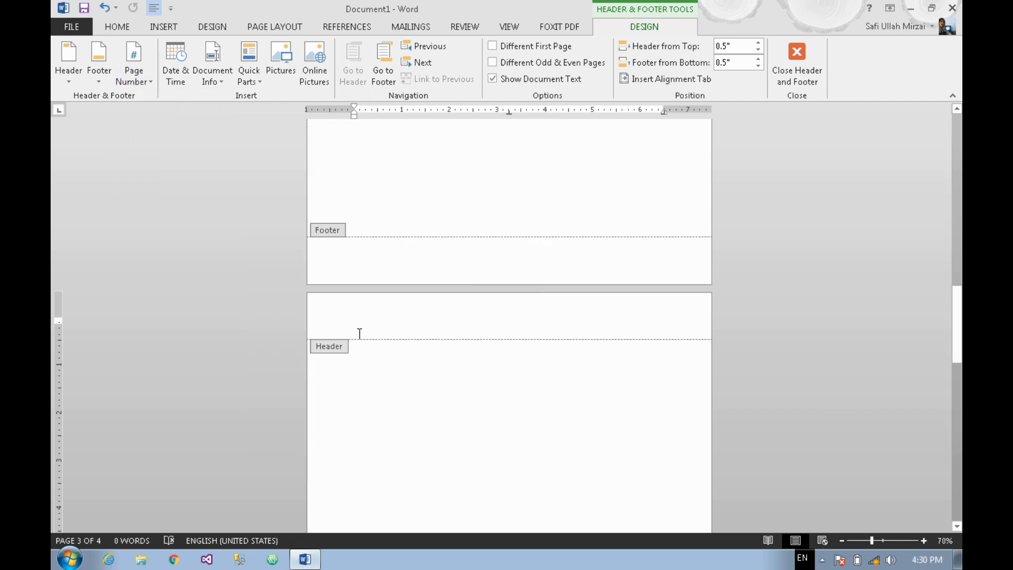
{"action": "left_click", "coordinate": [136, 79]}
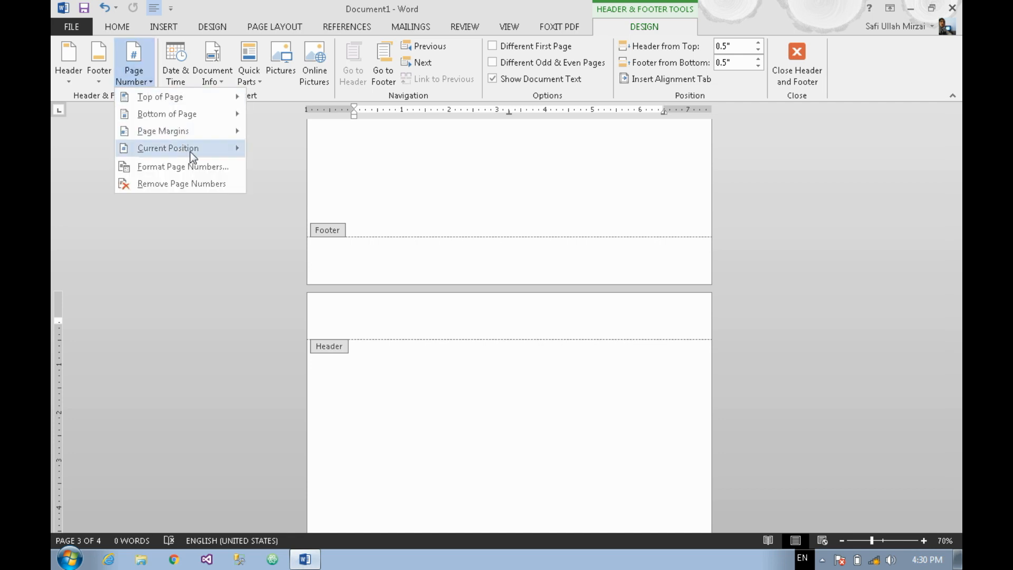
{"action": "mouse_move", "coordinate": [190, 151]}
{"action": "scroll", "coordinate": [519, 348], "scroll_direction": "down", "scroll_amount": 3}
{"action": "scroll", "coordinate": [519, 353], "scroll_direction": "down", "scroll_amount": 5}
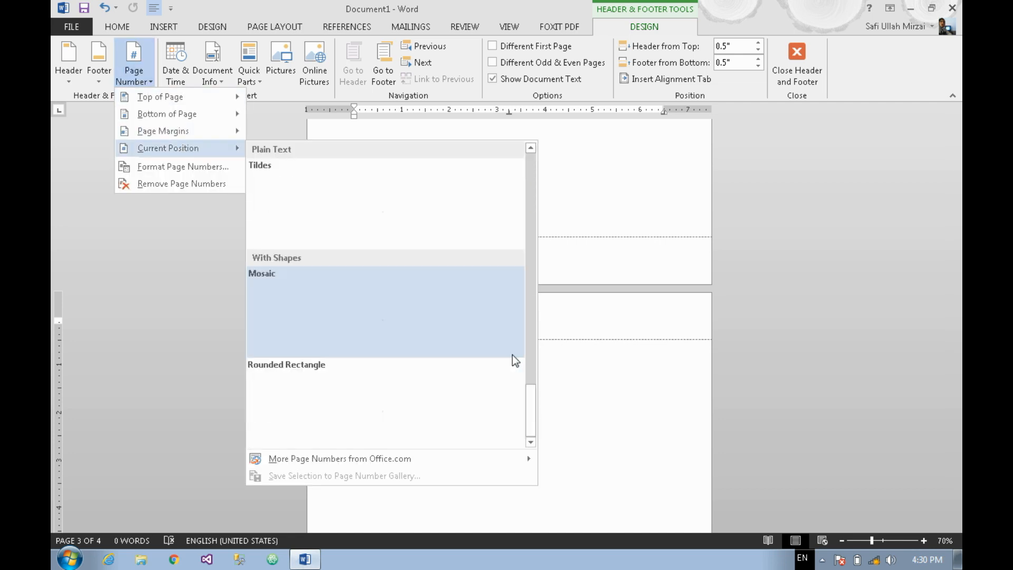
{"action": "scroll", "coordinate": [369, 332], "scroll_direction": "up", "scroll_amount": 5}
{"action": "scroll", "coordinate": [368, 331], "scroll_direction": "down", "scroll_amount": 5}
{"action": "mouse_move", "coordinate": [471, 460]}
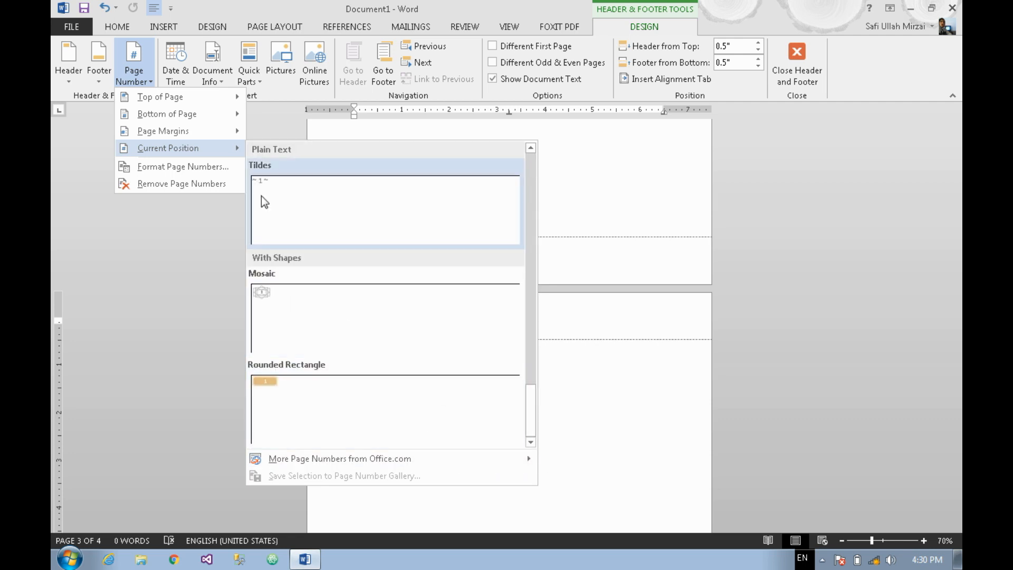
Step: Set the page number format to the Arabic letter sequence أ, ب, ت and look over the pages
{"action": "left_click", "coordinate": [214, 168]}
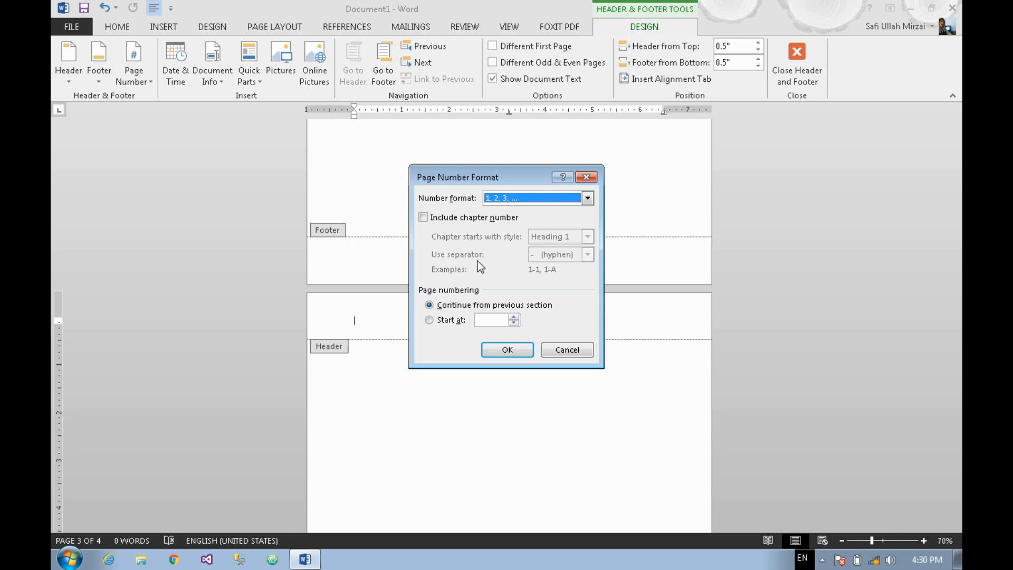
{"action": "left_click", "coordinate": [561, 201]}
{"action": "left_click", "coordinate": [562, 230]}
{"action": "left_click", "coordinate": [508, 349]}
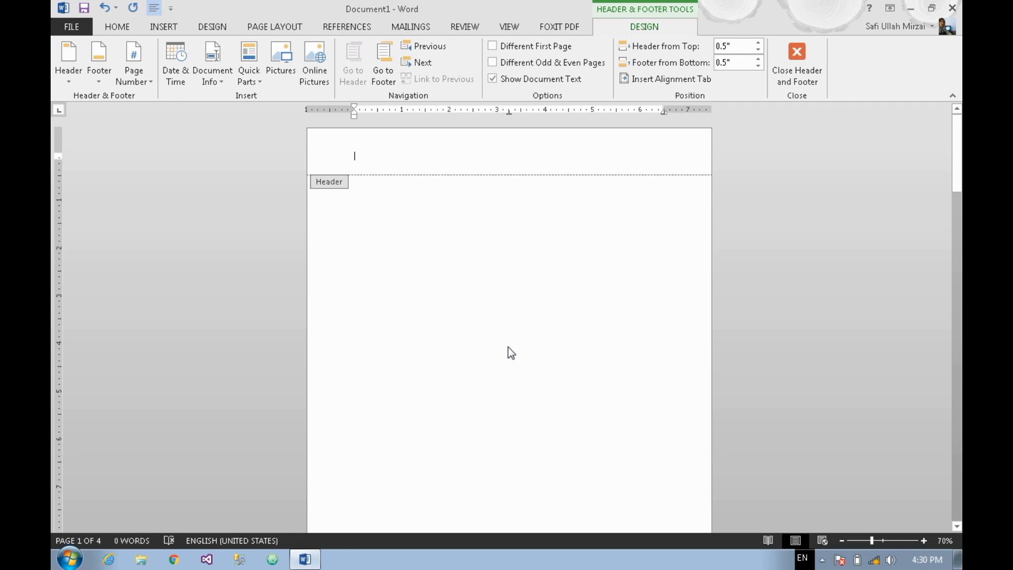
{"action": "scroll", "coordinate": [505, 343], "scroll_direction": "down", "scroll_amount": 6}
{"action": "scroll", "coordinate": [507, 341], "scroll_direction": "up", "scroll_amount": 3}
{"action": "scroll", "coordinate": [298, 184], "scroll_direction": "up", "scroll_amount": 3}
Step: Insert the Plain Number 1 page number at the top of the page and check the headers across the pages
{"action": "left_click", "coordinate": [152, 79]}
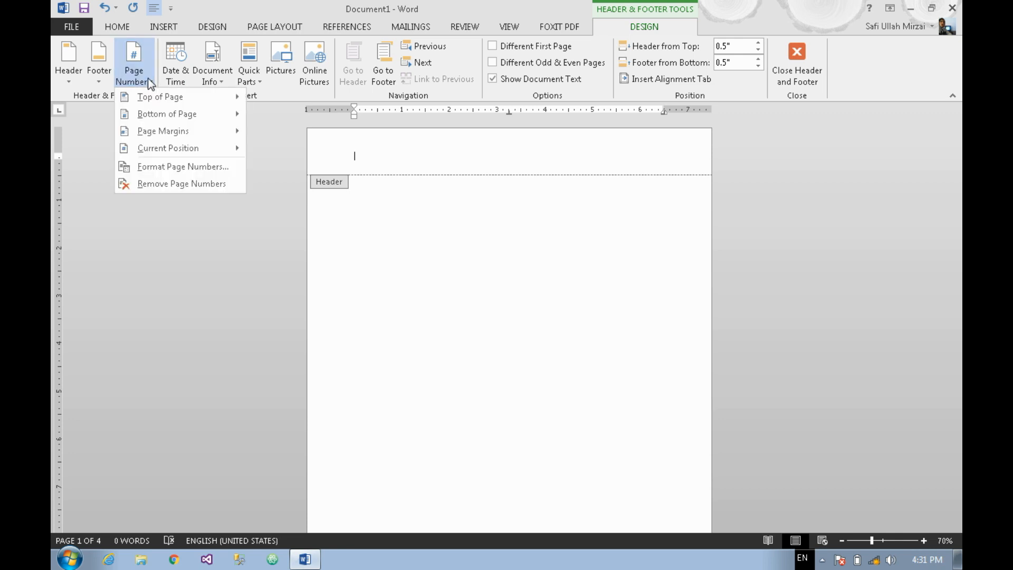
{"action": "mouse_move", "coordinate": [181, 96]}
{"action": "left_click", "coordinate": [407, 143]}
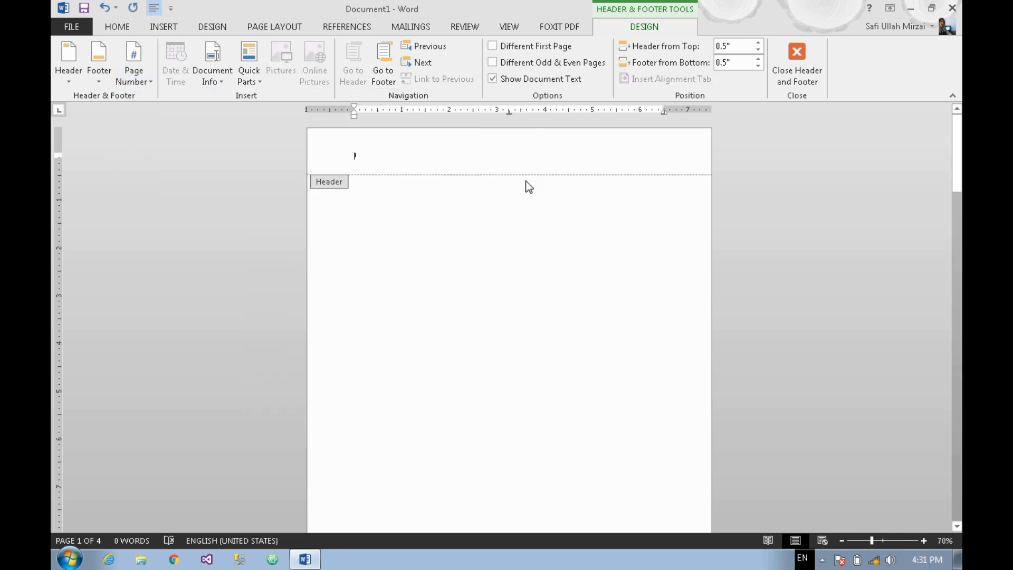
{"action": "scroll", "coordinate": [488, 195], "scroll_direction": "down", "scroll_amount": 10}
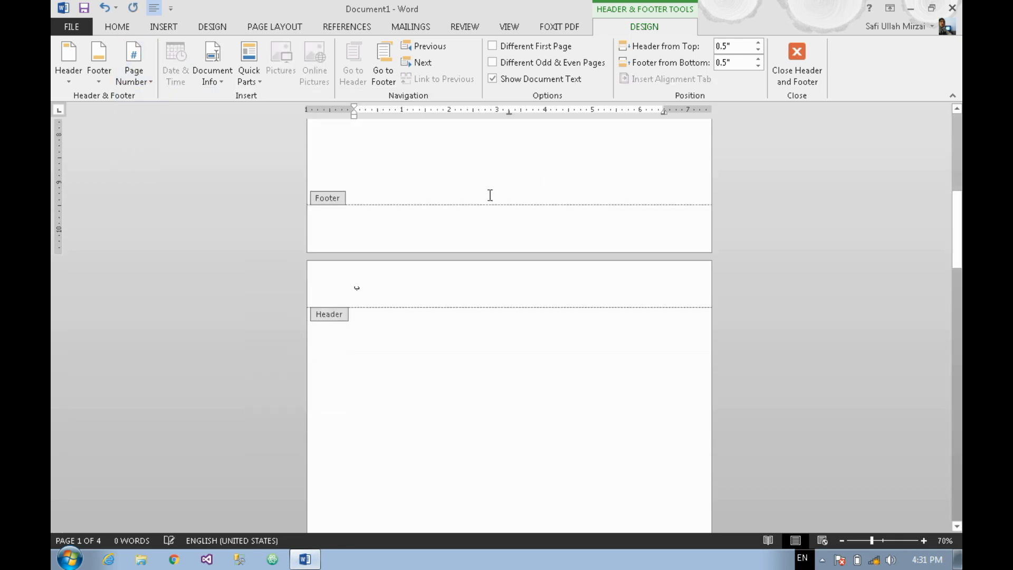
{"action": "scroll", "coordinate": [495, 206], "scroll_direction": "down", "scroll_amount": 10}
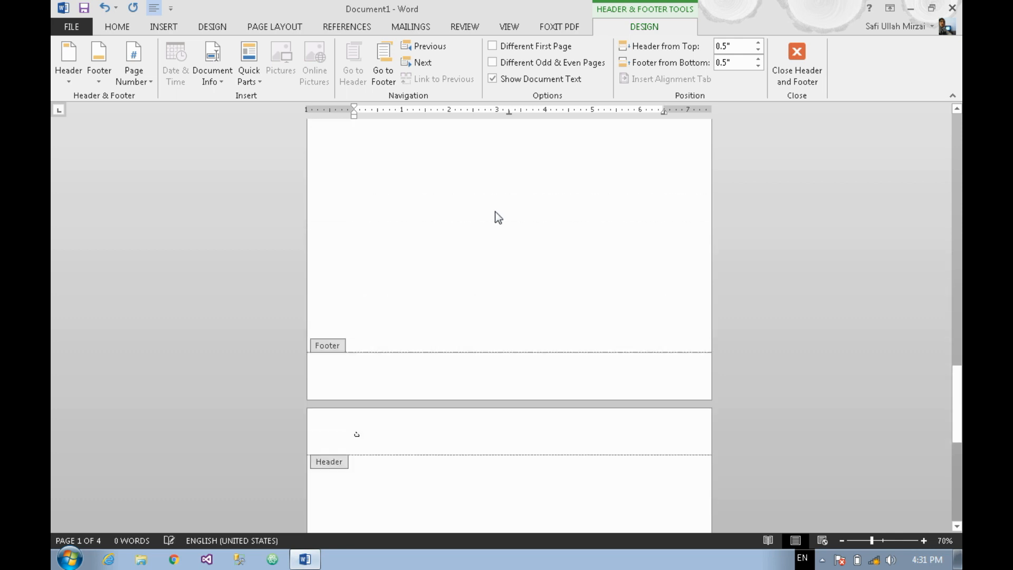
{"action": "scroll", "coordinate": [506, 214], "scroll_direction": "up", "scroll_amount": 11, "text": "ctrl"}
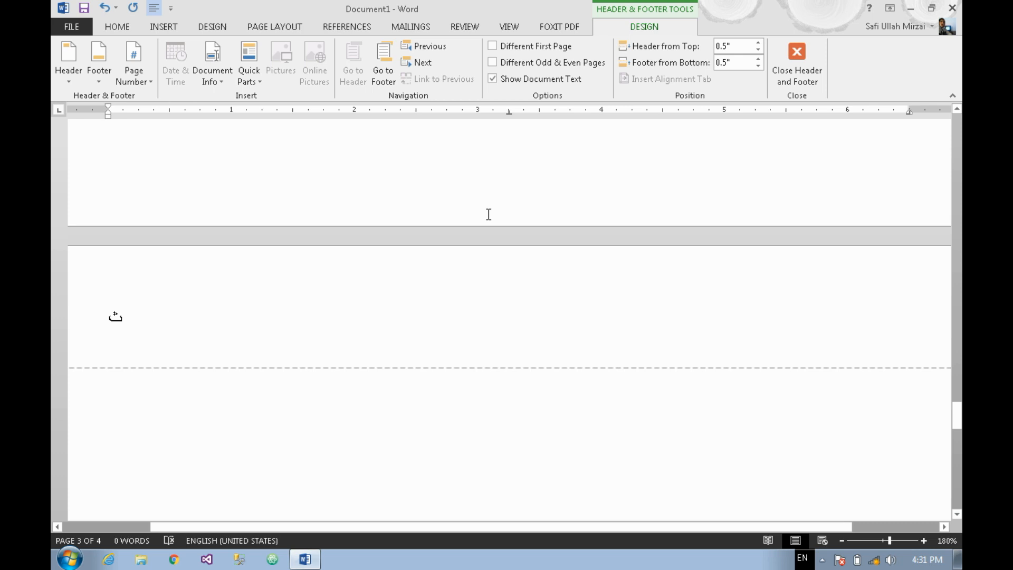
{"action": "scroll", "coordinate": [488, 213], "scroll_direction": "down", "scroll_amount": 9, "text": "ctrl"}
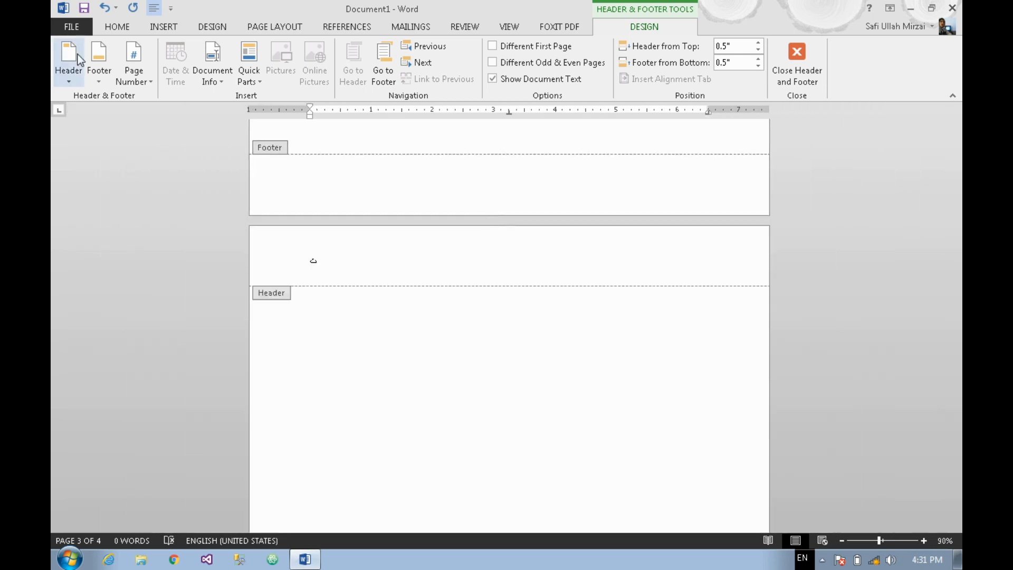
Step: Change the page number format to - 1 -, - 2 -, - 3 - and check the numbers in the page headers
{"action": "left_click", "coordinate": [140, 78]}
{"action": "left_click", "coordinate": [216, 164]}
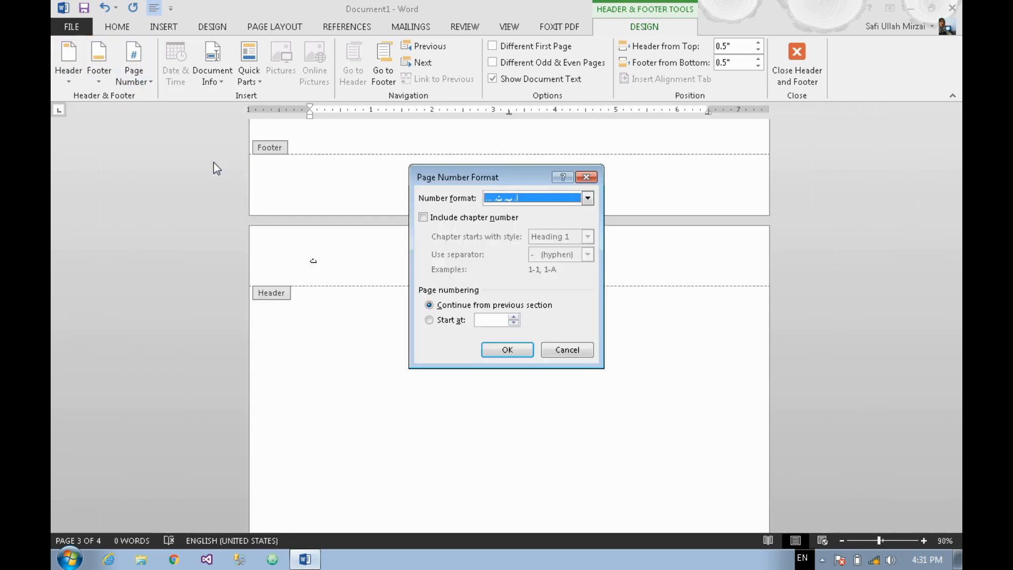
{"action": "left_click", "coordinate": [587, 198]}
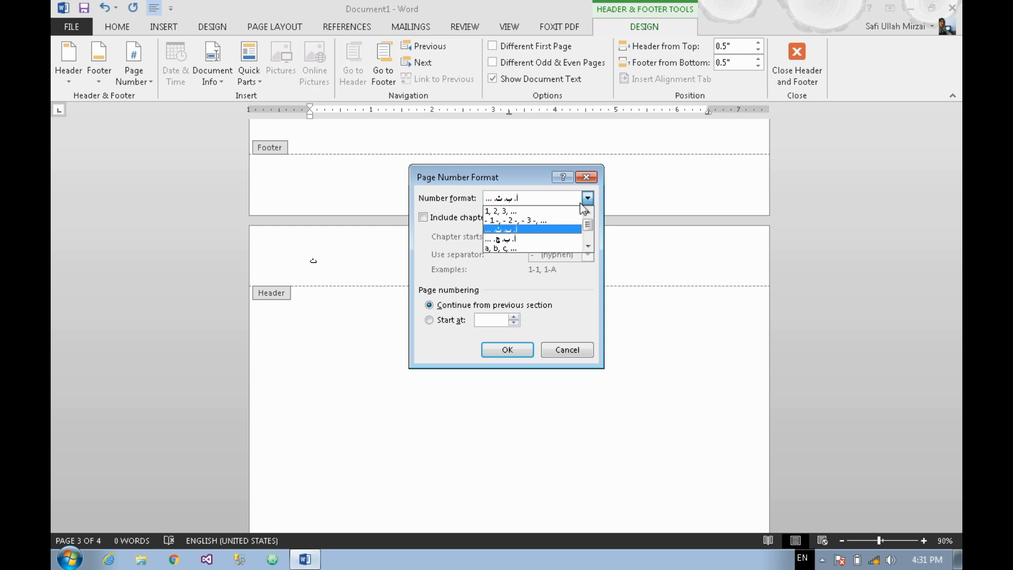
{"action": "scroll", "coordinate": [537, 235], "scroll_direction": "down", "scroll_amount": 3}
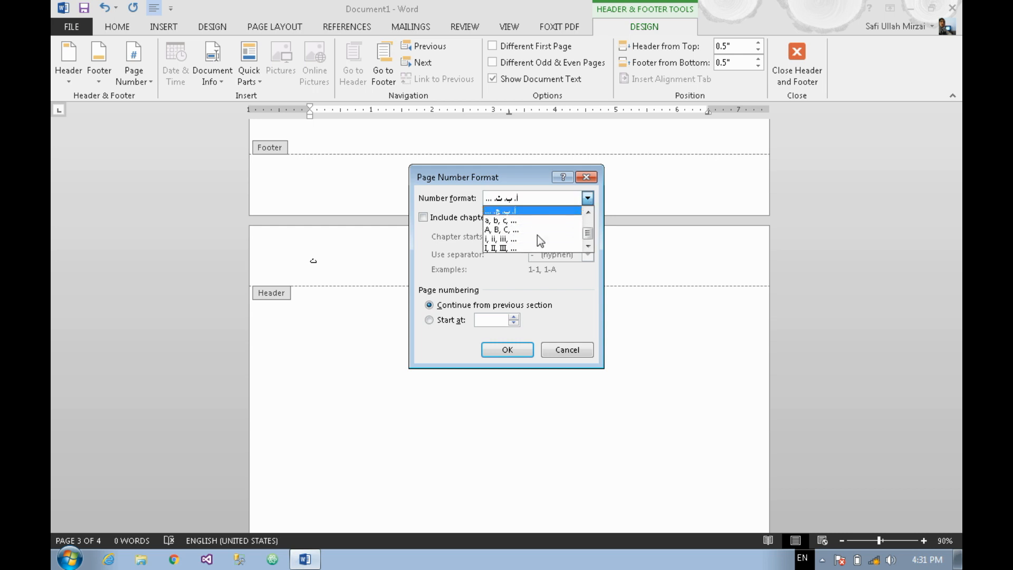
{"action": "scroll", "coordinate": [537, 236], "scroll_direction": "up", "scroll_amount": 3}
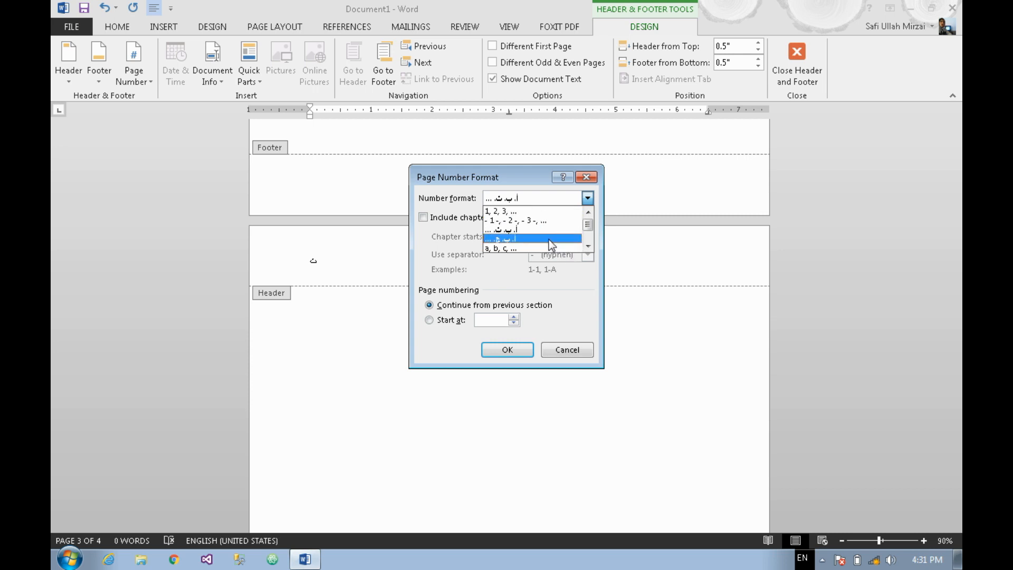
{"action": "left_click", "coordinate": [530, 221]}
{"action": "left_click", "coordinate": [516, 349]}
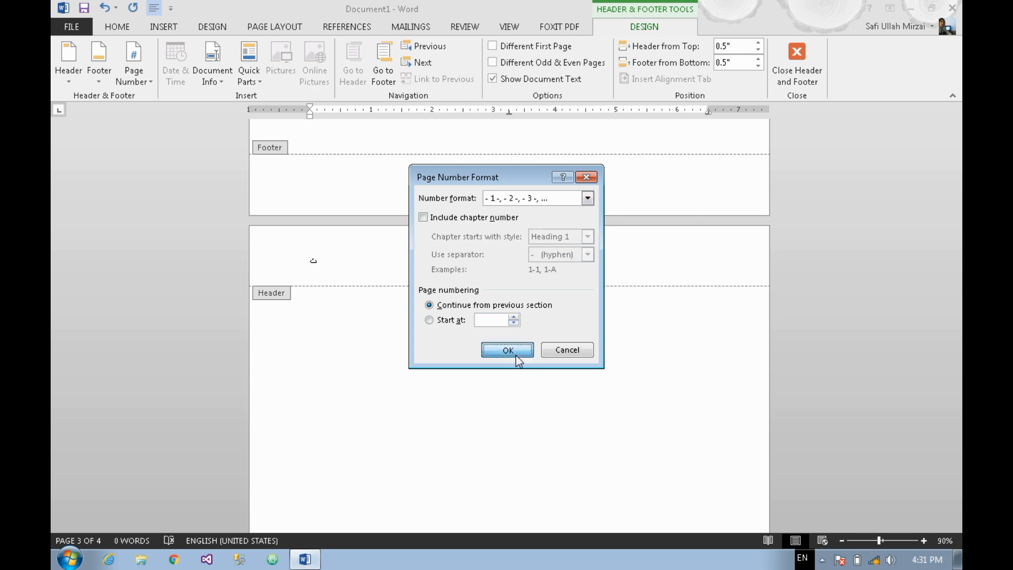
{"action": "scroll", "coordinate": [377, 229], "scroll_direction": "down", "scroll_amount": 10}
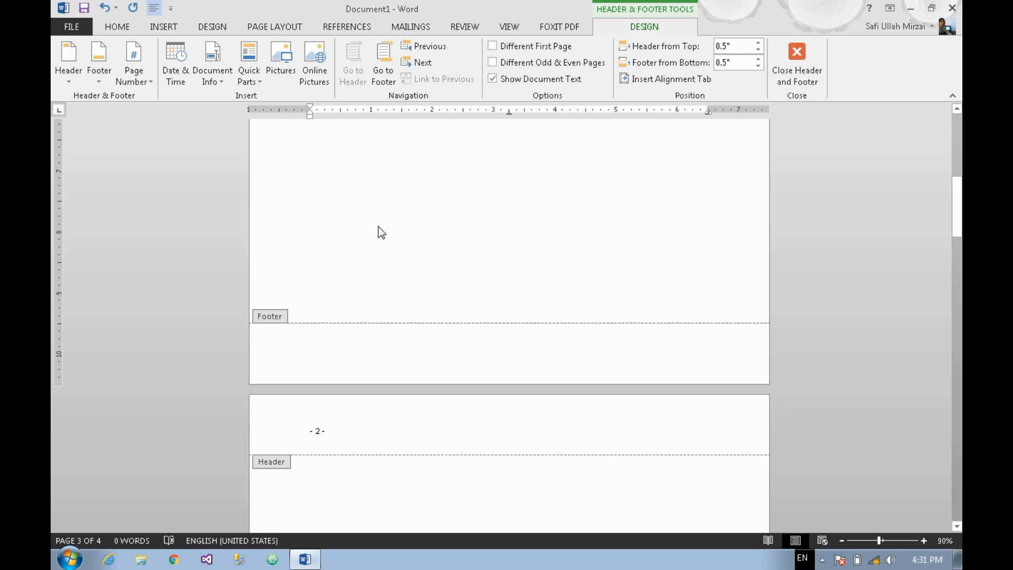
{"action": "scroll", "coordinate": [381, 226], "scroll_direction": "down", "scroll_amount": 10}
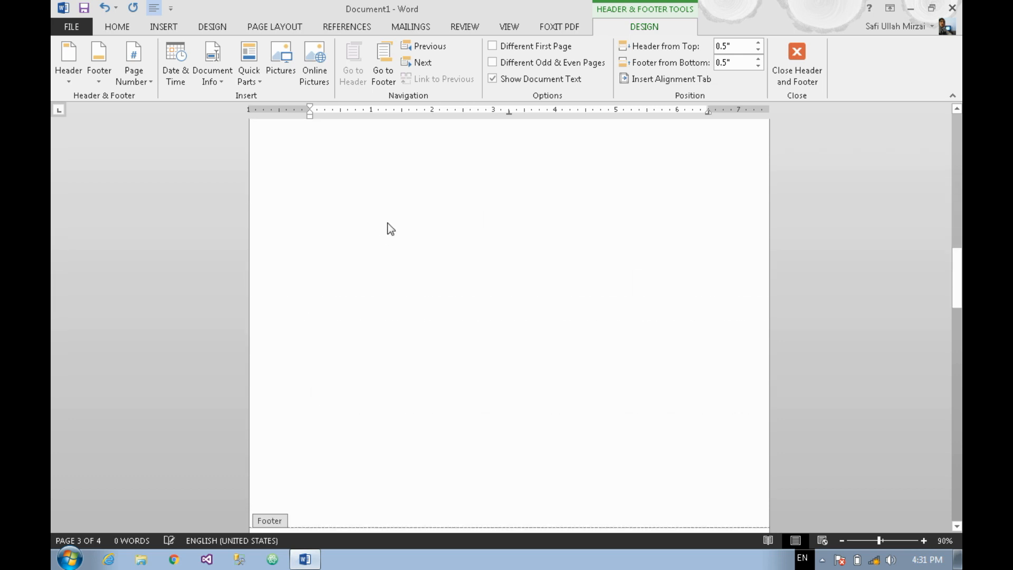
{"action": "scroll", "coordinate": [390, 228], "scroll_direction": "up", "scroll_amount": 2}
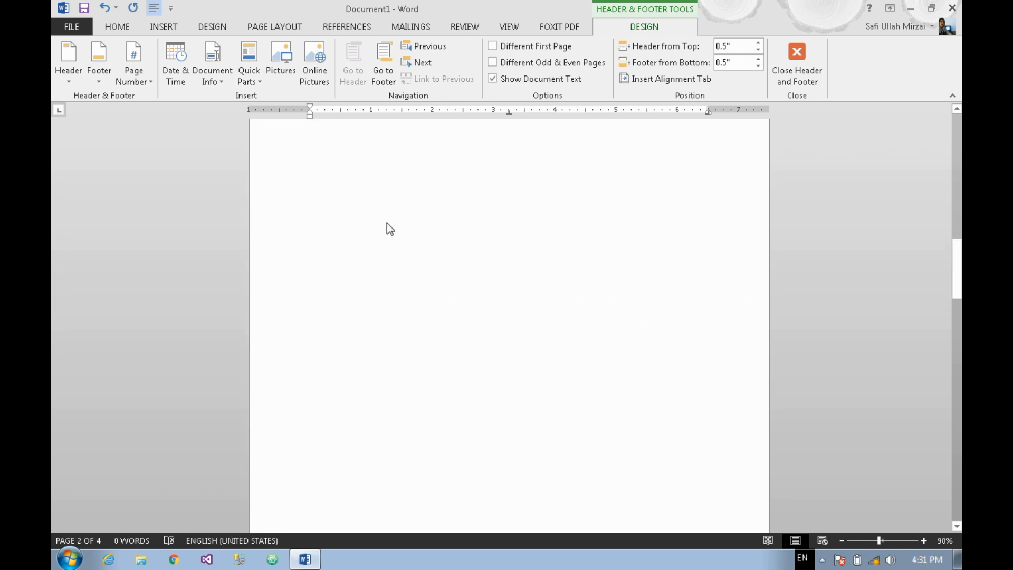
{"action": "scroll", "coordinate": [395, 233], "scroll_direction": "up", "scroll_amount": 3}
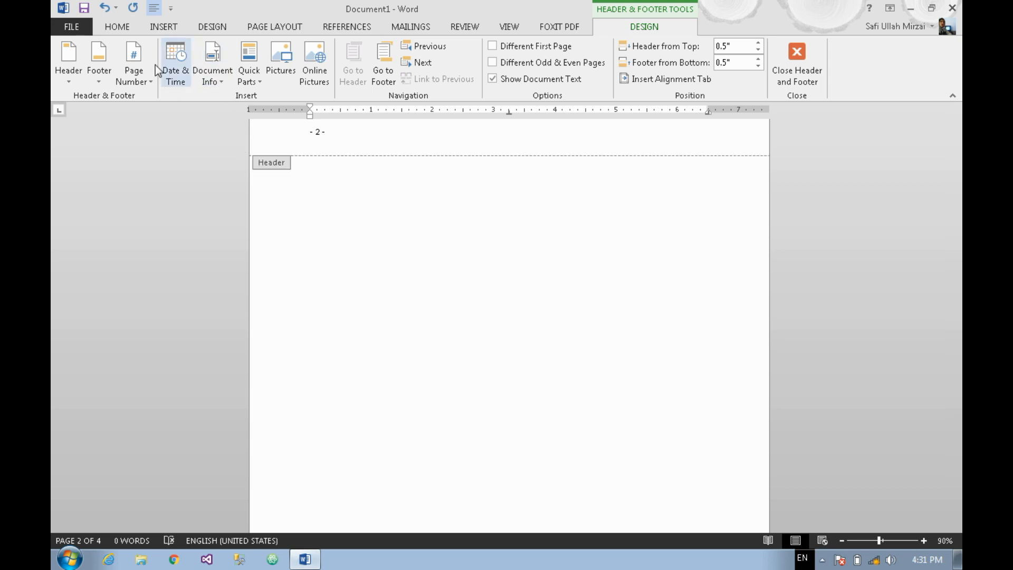
Step: Turn on including the chapter number in the page number format, with chapters starting at the Heading 1 style
{"action": "left_click", "coordinate": [135, 67]}
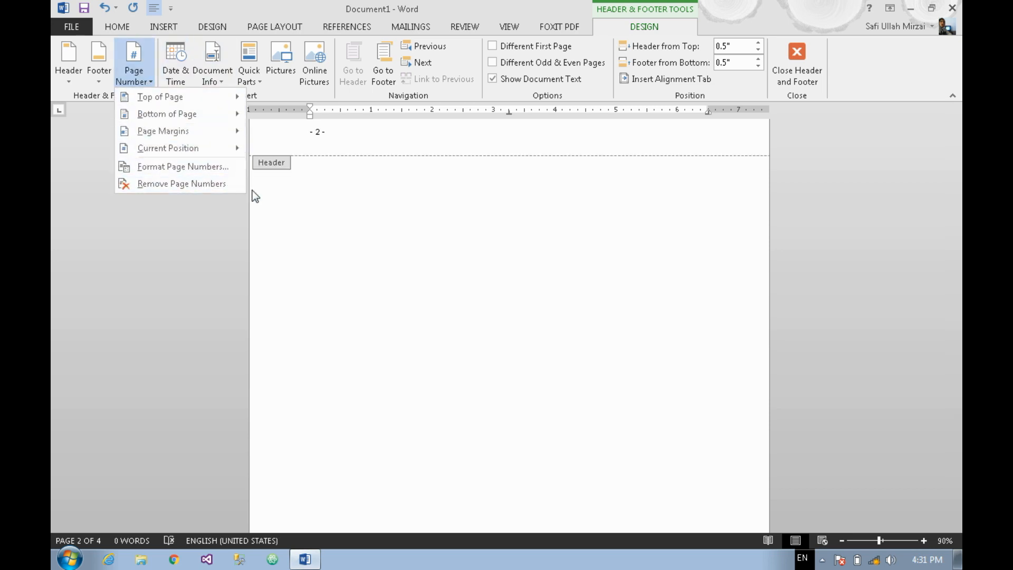
{"action": "left_click", "coordinate": [209, 174]}
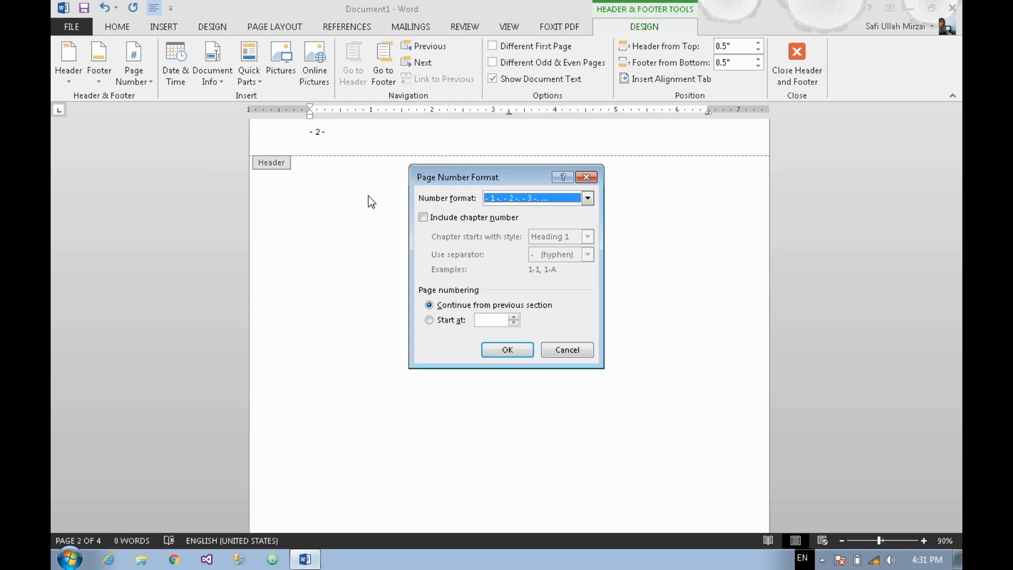
{"action": "left_click", "coordinate": [456, 218]}
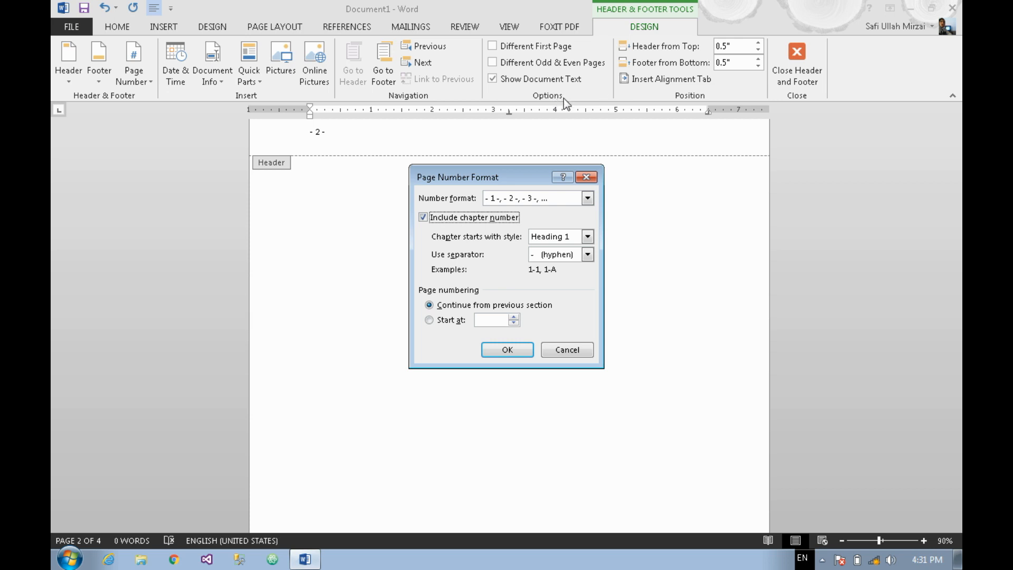
{"action": "left_click", "coordinate": [587, 237]}
{"action": "mouse_move", "coordinate": [587, 260]}
{"action": "left_mouse_down"}
{"action": "mouse_move", "coordinate": [587, 270]}
{"action": "mouse_move", "coordinate": [587, 261]}
{"action": "left_mouse_up"}
{"action": "left_click", "coordinate": [571, 252]}
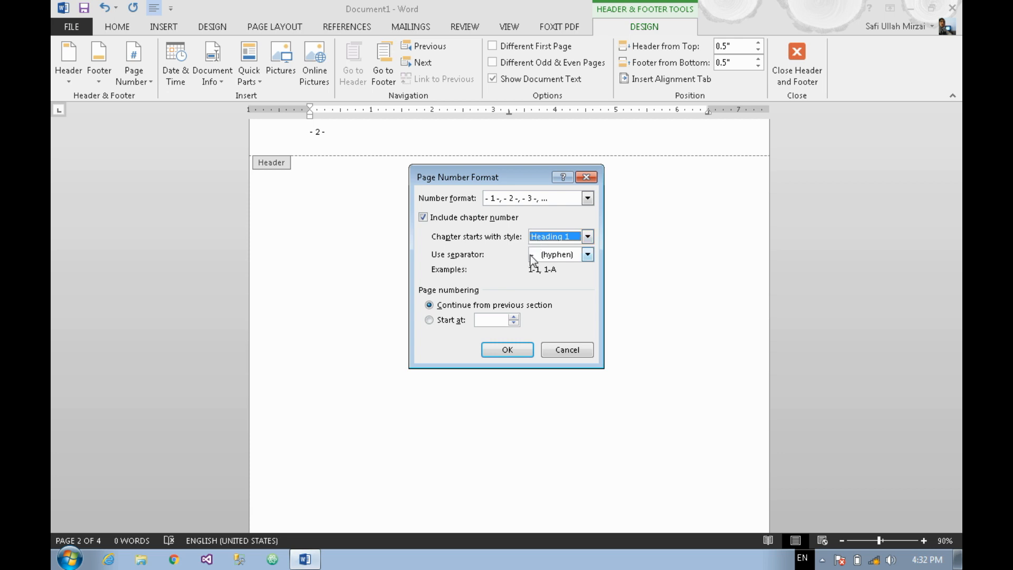
Step: Pick the hyphen as the chapter separator and try to apply the page number format with chapter numbers
{"action": "left_click", "coordinate": [549, 256]}
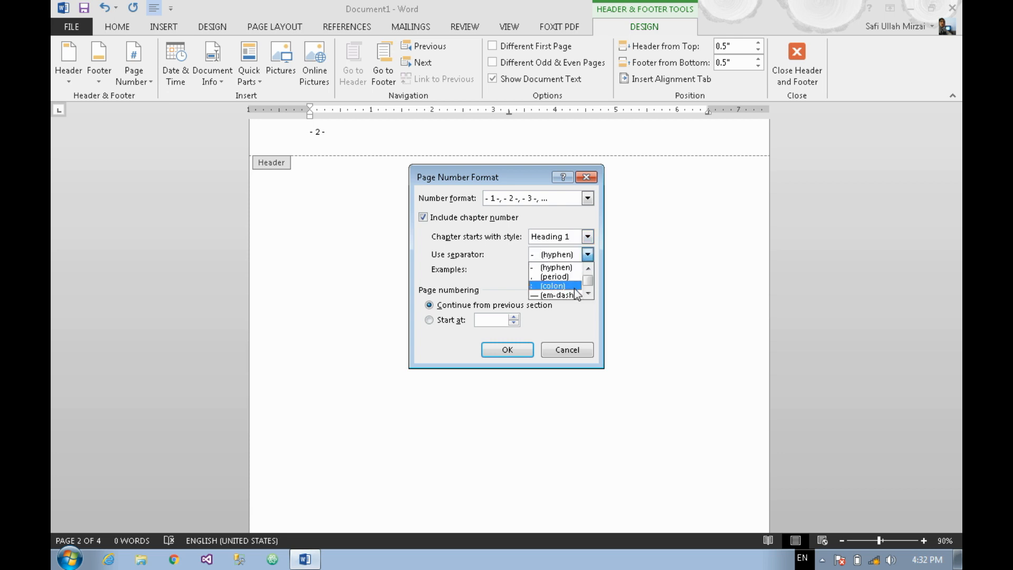
{"action": "scroll", "coordinate": [576, 301], "scroll_direction": "down", "scroll_amount": 1}
{"action": "scroll", "coordinate": [558, 268], "scroll_direction": "up", "scroll_amount": 1}
{"action": "left_click", "coordinate": [559, 267]}
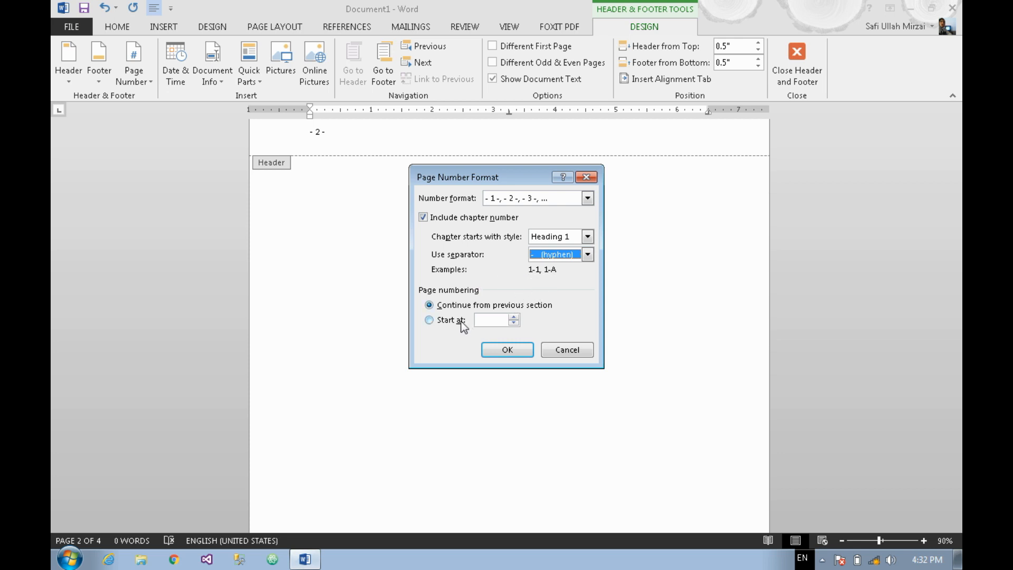
{"action": "left_click", "coordinate": [525, 348]}
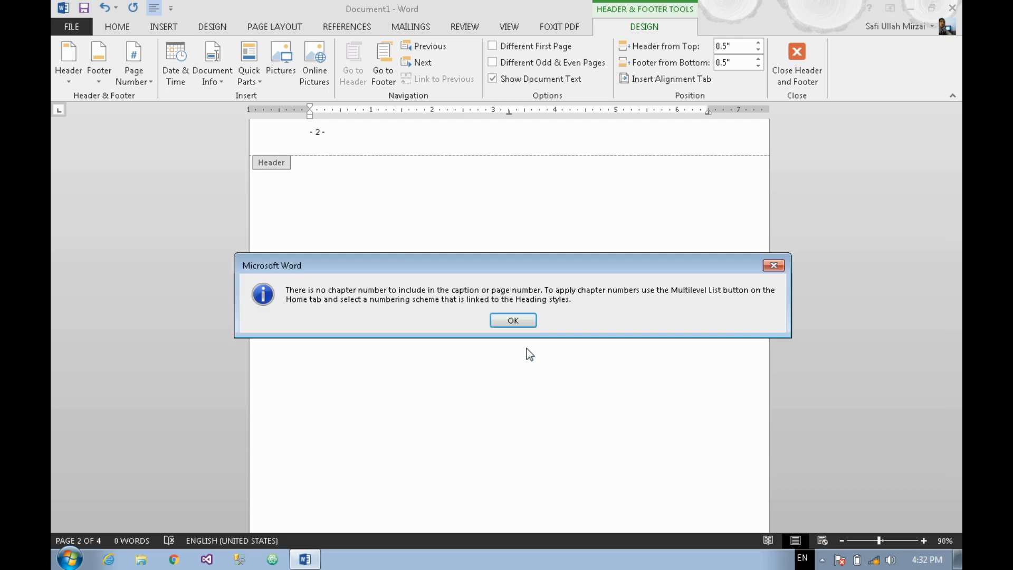
{"action": "left_click", "coordinate": [524, 319]}
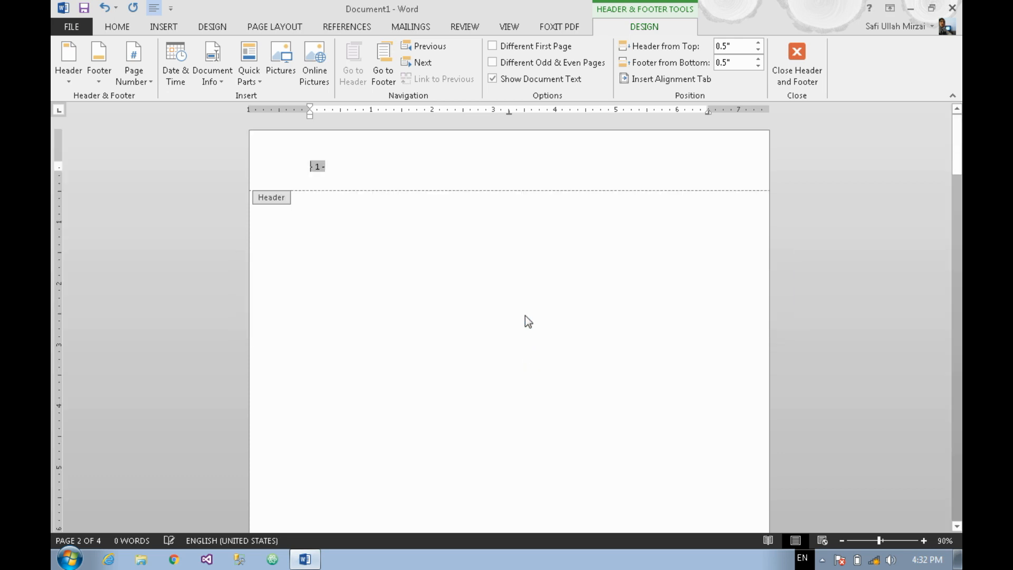
Step: Leave header editing and insert a Next Page section break on page 2
{"action": "scroll", "coordinate": [509, 256], "scroll_direction": "down", "scroll_amount": 15}
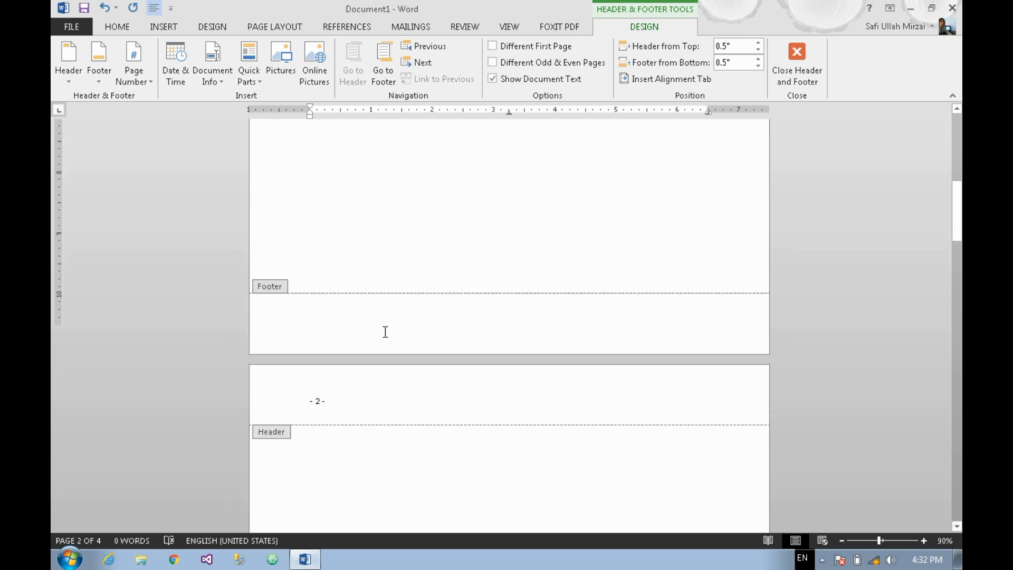
{"action": "scroll", "coordinate": [385, 331], "scroll_direction": "down", "scroll_amount": 4}
{"action": "double_click", "coordinate": [396, 330]}
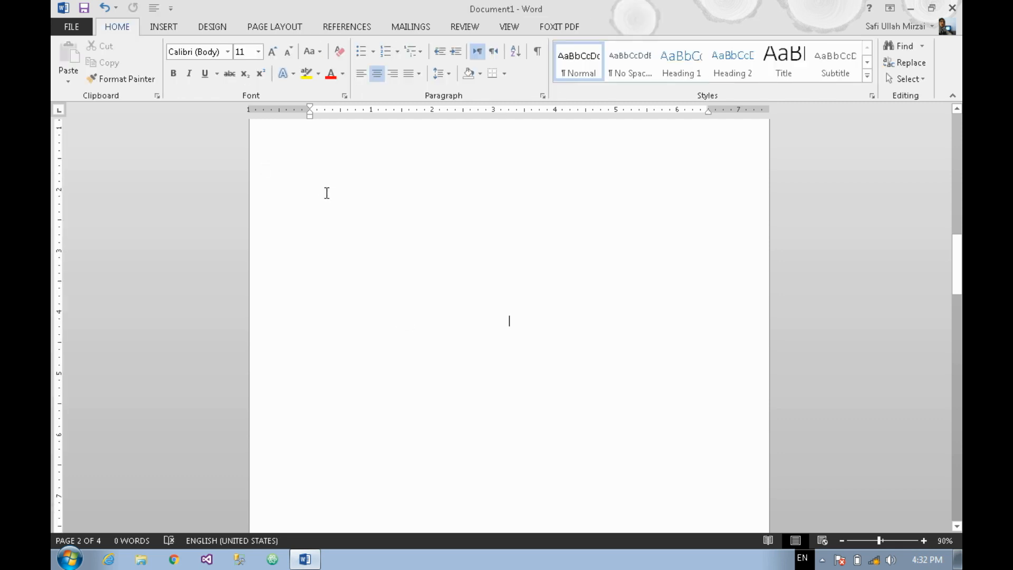
{"action": "scroll", "coordinate": [327, 193], "scroll_direction": "down", "scroll_amount": 9}
{"action": "scroll", "coordinate": [323, 190], "scroll_direction": "up", "scroll_amount": 4}
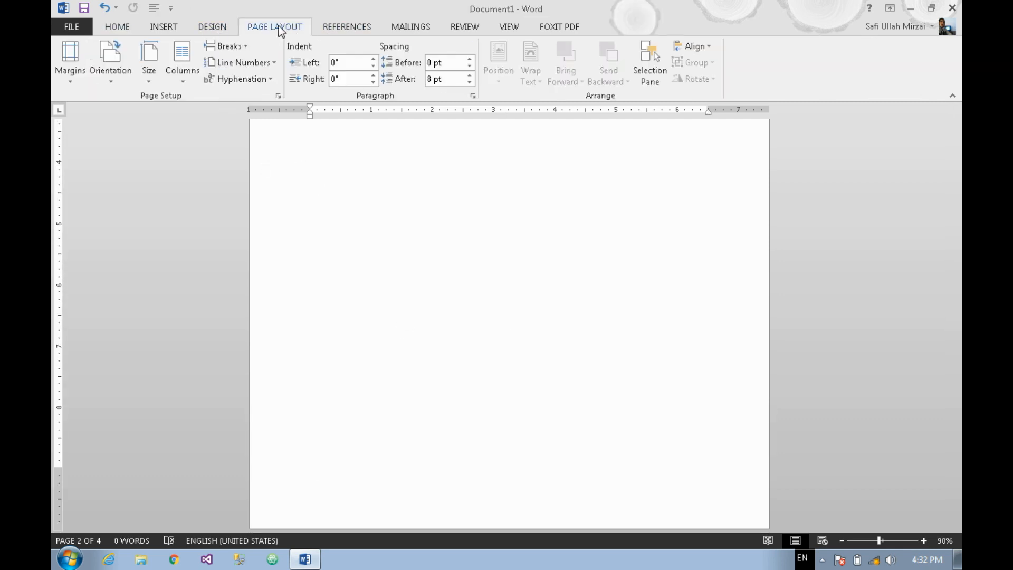
{"action": "left_click", "coordinate": [227, 46]}
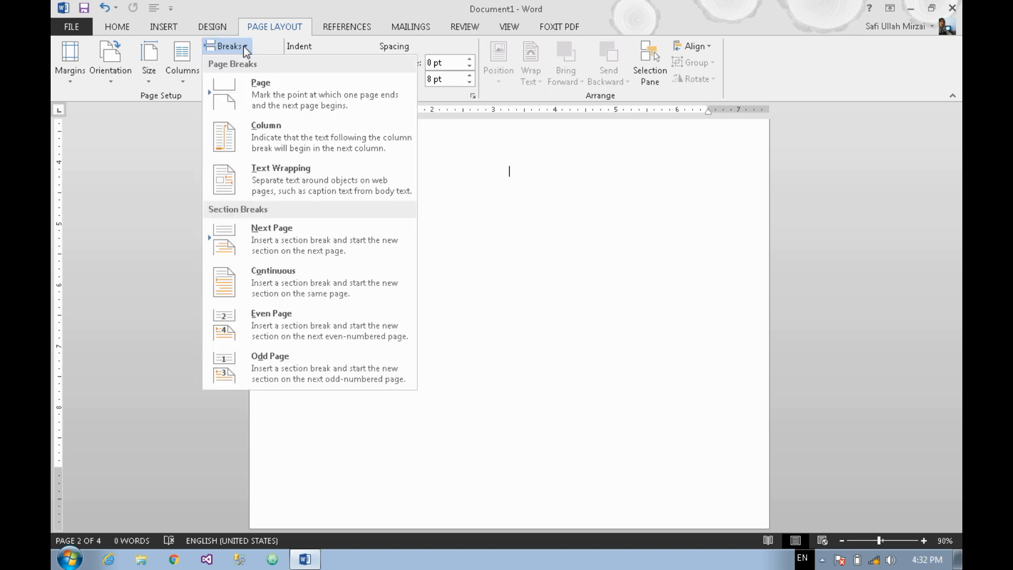
{"action": "left_click", "coordinate": [343, 240]}
{"action": "scroll", "coordinate": [357, 248], "scroll_direction": "down", "scroll_amount": 10}
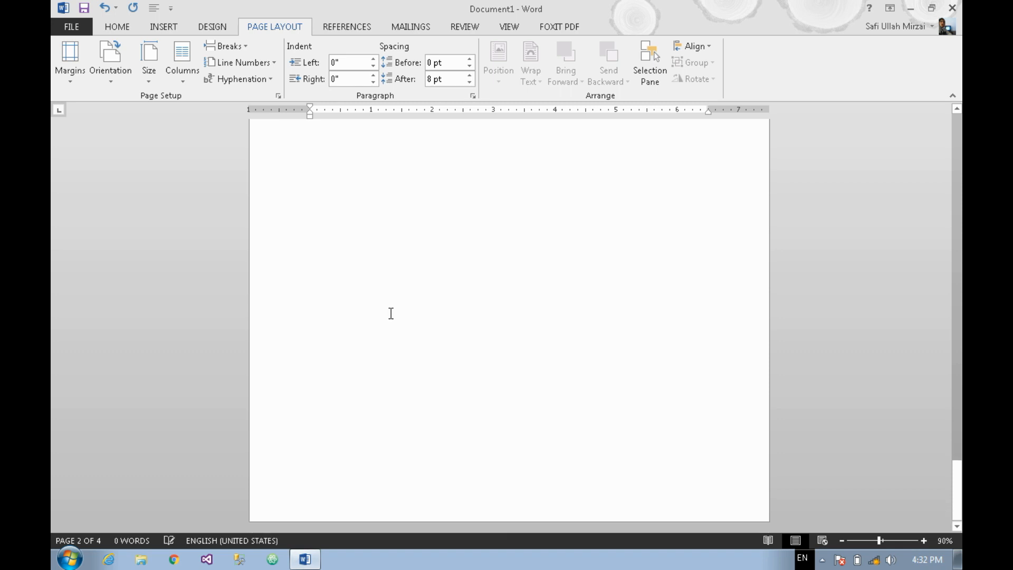
Step: Add about 40 blank lines on the last page to extend the document onto page 6
{"action": "left_click", "coordinate": [430, 441]}
{"action": "key", "text": "Return"}
{"action": "key", "text": "Return"}
{"action": "key", "text": "Return"}
{"action": "key", "text": "Return"}
{"action": "key", "text": "Return"}
{"action": "key", "text": "Return"}
{"action": "key", "text": "Return"}
{"action": "key", "text": "Return"}
{"action": "key", "text": "Return"}
{"action": "key", "text": "Return"}
{"action": "key", "text": "Return"}
{"action": "key", "text": "Return"}
{"action": "key", "text": "Return"}
{"action": "key", "text": "Return"}
{"action": "key", "text": "Return"}
{"action": "key", "text": "Return"}
{"action": "key", "text": "Return"}
{"action": "key", "text": "Return"}
{"action": "key", "text": "Return"}
{"action": "key", "text": "Return"}
{"action": "key", "text": "Return"}
{"action": "key", "text": "Return"}
{"action": "key", "text": "Return"}
{"action": "key", "text": "Return"}
{"action": "key", "text": "Return"}
{"action": "key", "text": "Return"}
{"action": "key", "text": "Return"}
{"action": "key", "text": "Return"}
{"action": "key", "text": "Return"}
{"action": "key", "text": "Return"}
{"action": "key", "text": "Return"}
{"action": "key", "text": "Return"}
{"action": "key", "text": "Return"}
{"action": "key", "text": "Return"}
{"action": "key", "text": "Return"}
{"action": "key", "text": "Return"}
{"action": "key", "text": "Return"}
{"action": "key", "text": "Return"}
{"action": "key", "text": "Return"}
{"action": "key", "text": "Return"}
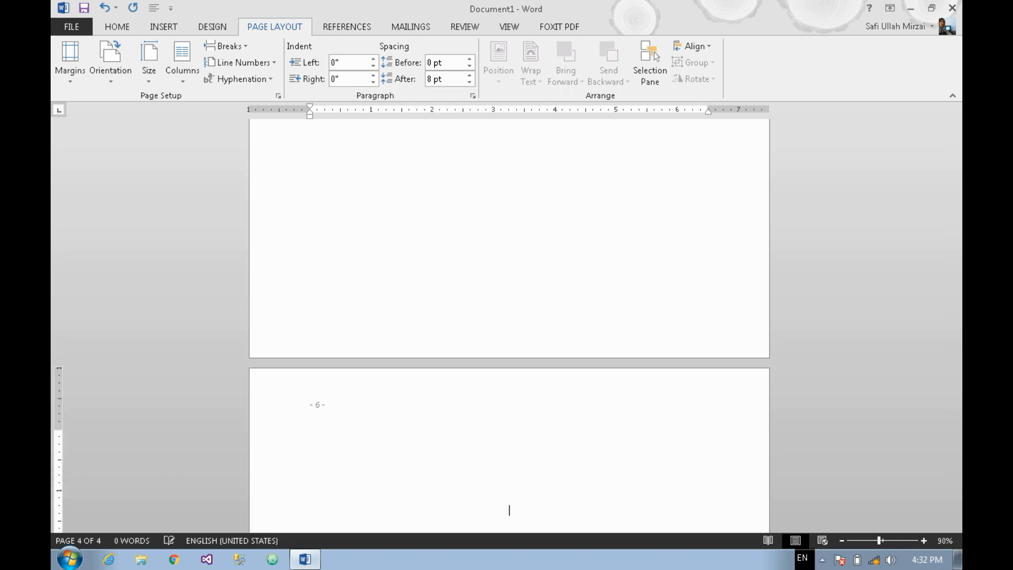
Step: Insert another Next Page section break near the end of the page just before page 6
{"action": "scroll", "coordinate": [462, 355], "scroll_direction": "up", "scroll_amount": 8}
{"action": "left_click", "coordinate": [467, 348]}
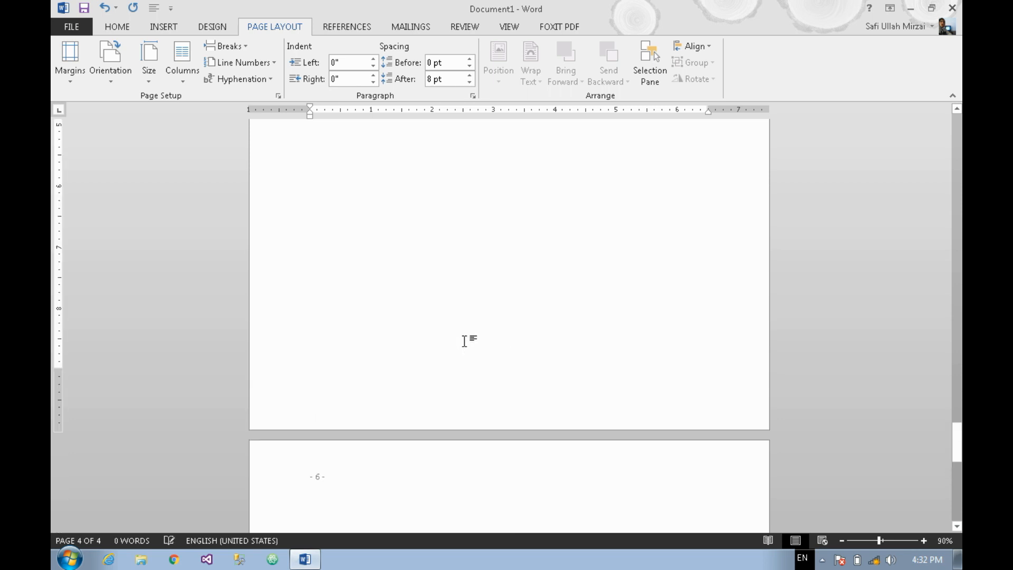
{"action": "left_click", "coordinate": [240, 40]}
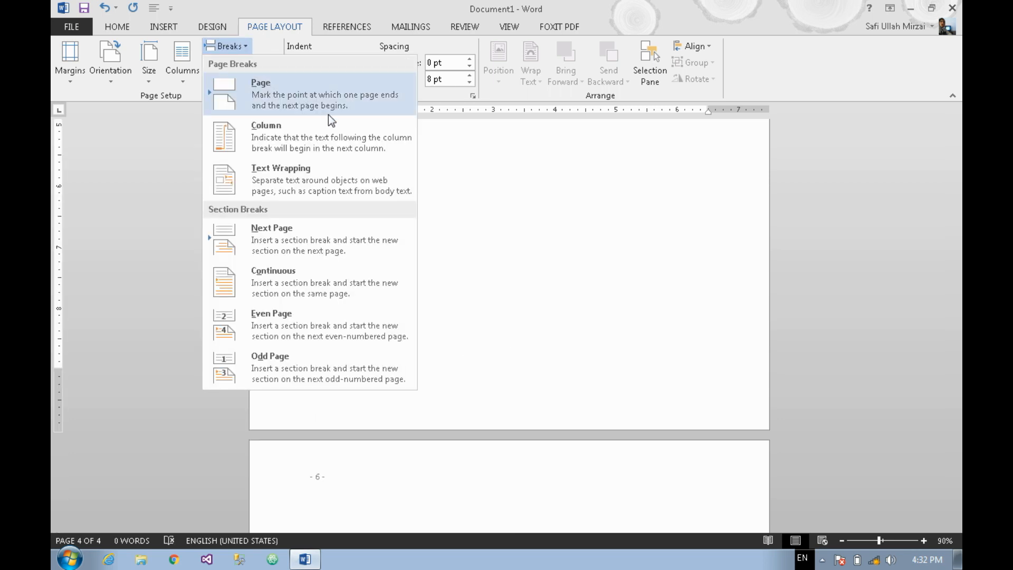
{"action": "left_click", "coordinate": [352, 246]}
{"action": "scroll", "coordinate": [357, 241], "scroll_direction": "up", "scroll_amount": 10}
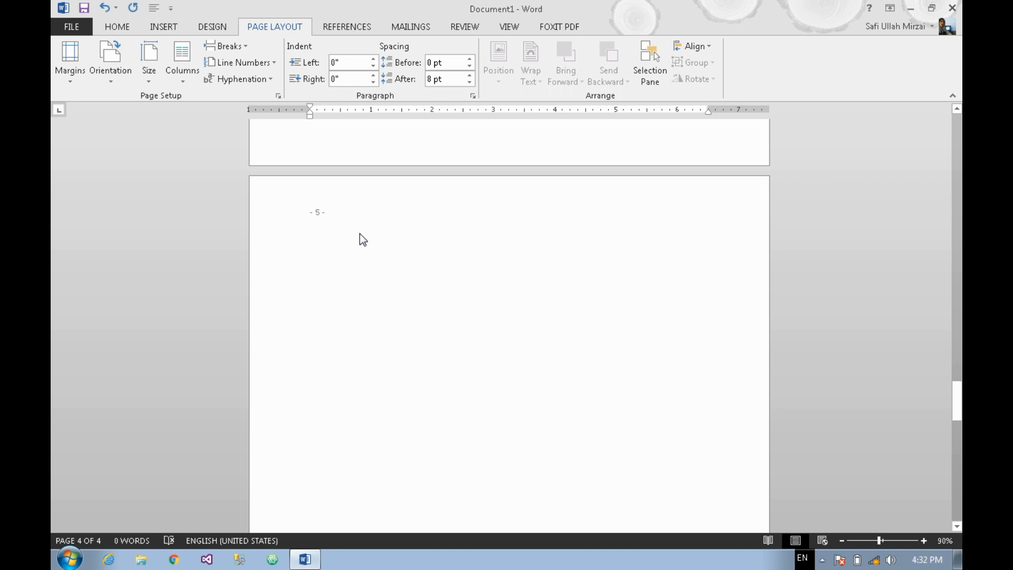
{"action": "scroll", "coordinate": [482, 264], "scroll_direction": "down", "scroll_amount": 2}
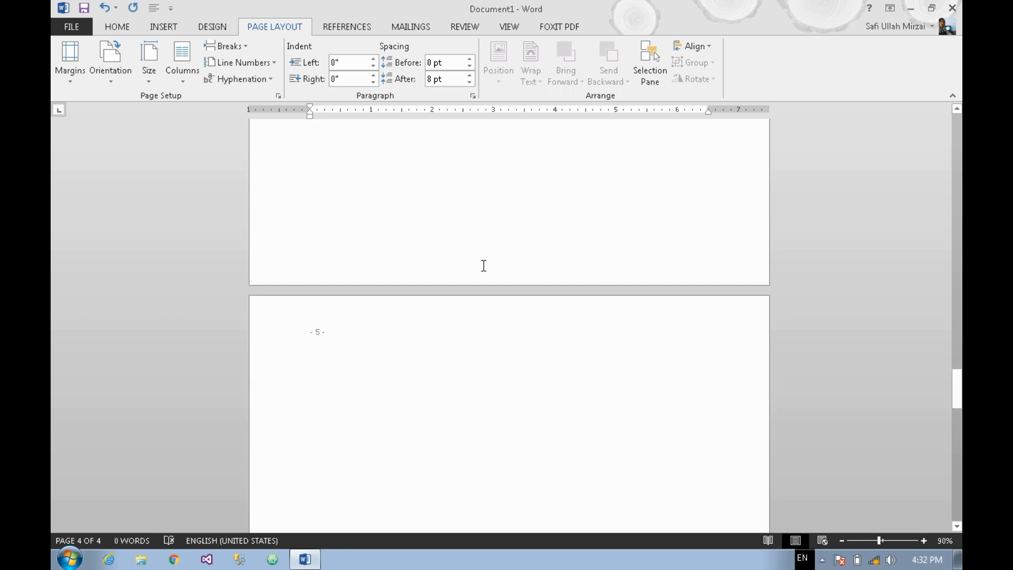
Step: Open header and footer editing in section 2 and restart that section's page numbering at - 1 -
{"action": "double_click", "coordinate": [481, 265]}
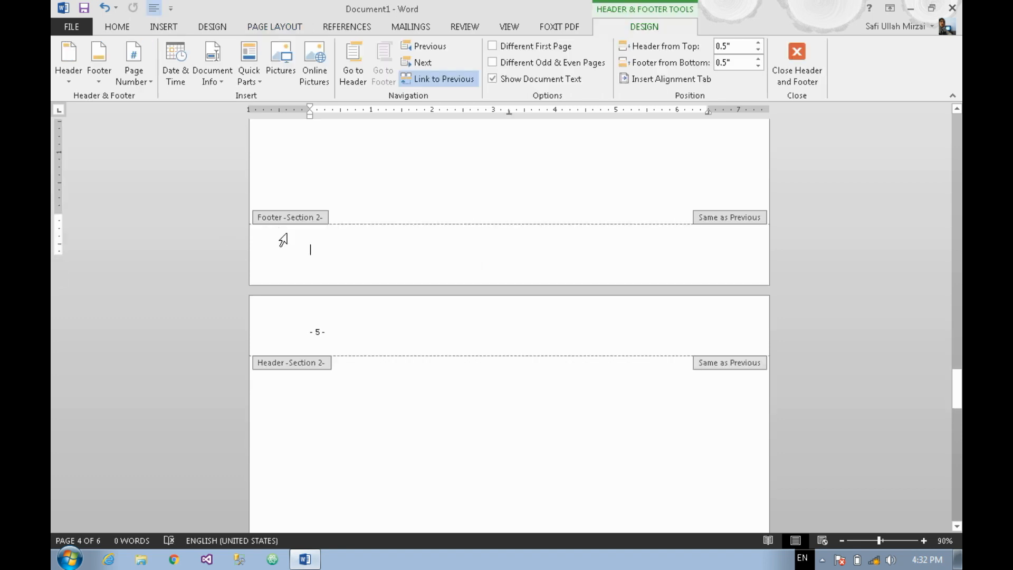
{"action": "scroll", "coordinate": [319, 248], "scroll_direction": "down", "scroll_amount": 10}
{"action": "scroll", "coordinate": [321, 236], "scroll_direction": "up", "scroll_amount": 10}
{"action": "scroll", "coordinate": [303, 148], "scroll_direction": "up", "scroll_amount": 10}
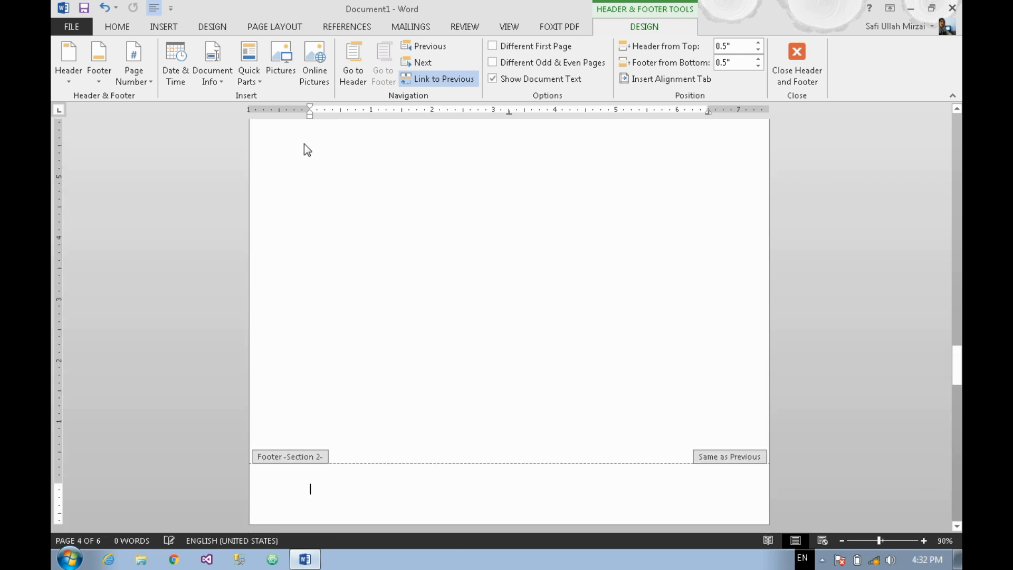
{"action": "scroll", "coordinate": [315, 144], "scroll_direction": "up", "scroll_amount": 10}
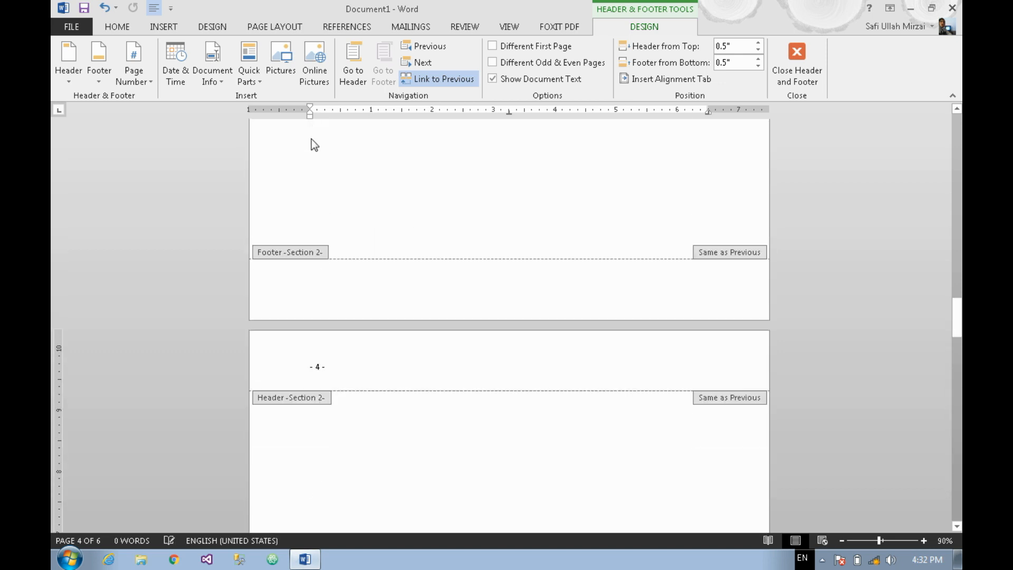
{"action": "left_click", "coordinate": [357, 343]}
{"action": "left_click", "coordinate": [133, 74]}
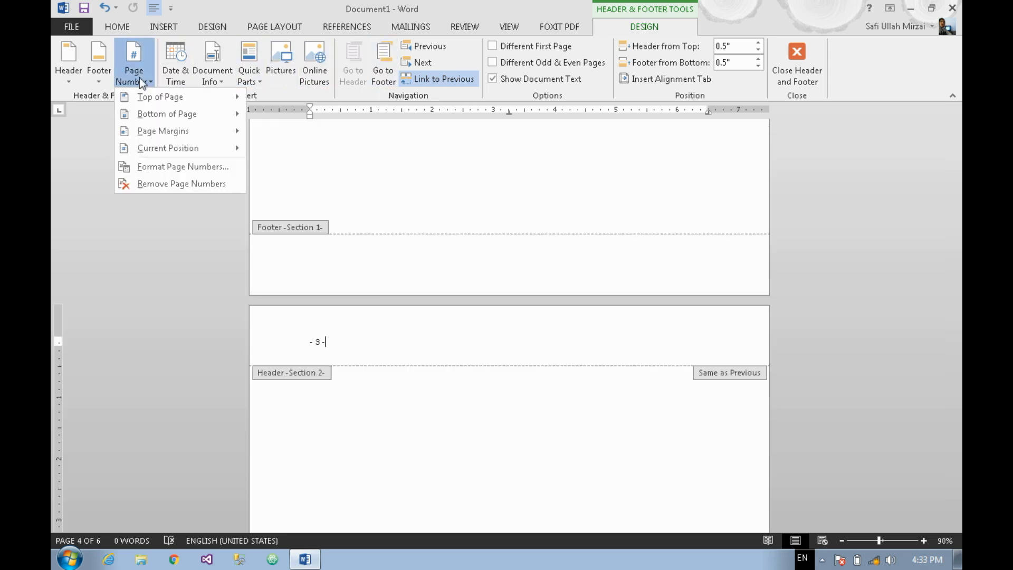
{"action": "left_click", "coordinate": [188, 168]}
{"action": "left_click", "coordinate": [439, 321]}
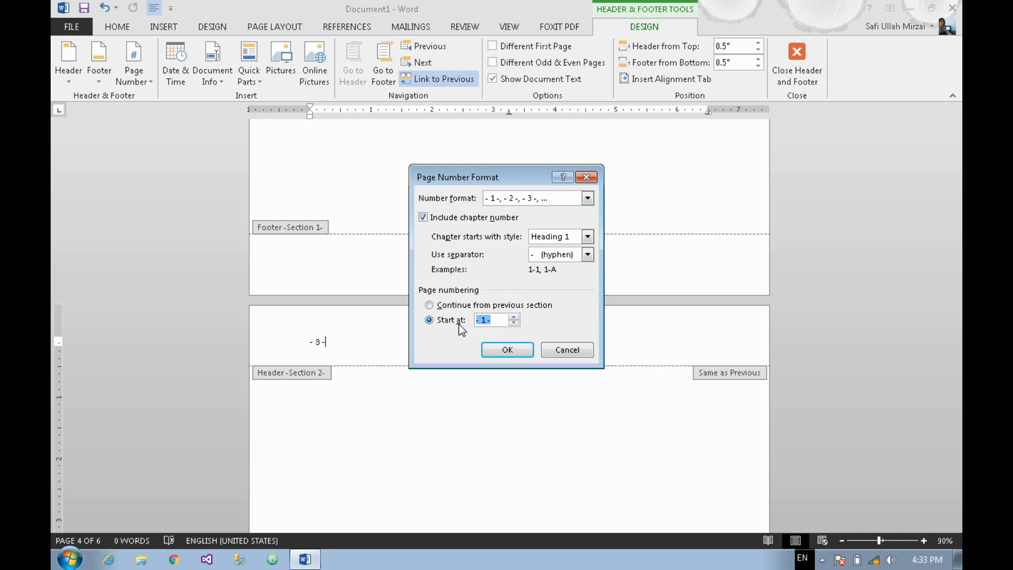
{"action": "left_click", "coordinate": [514, 347]}
{"action": "left_click", "coordinate": [513, 319]}
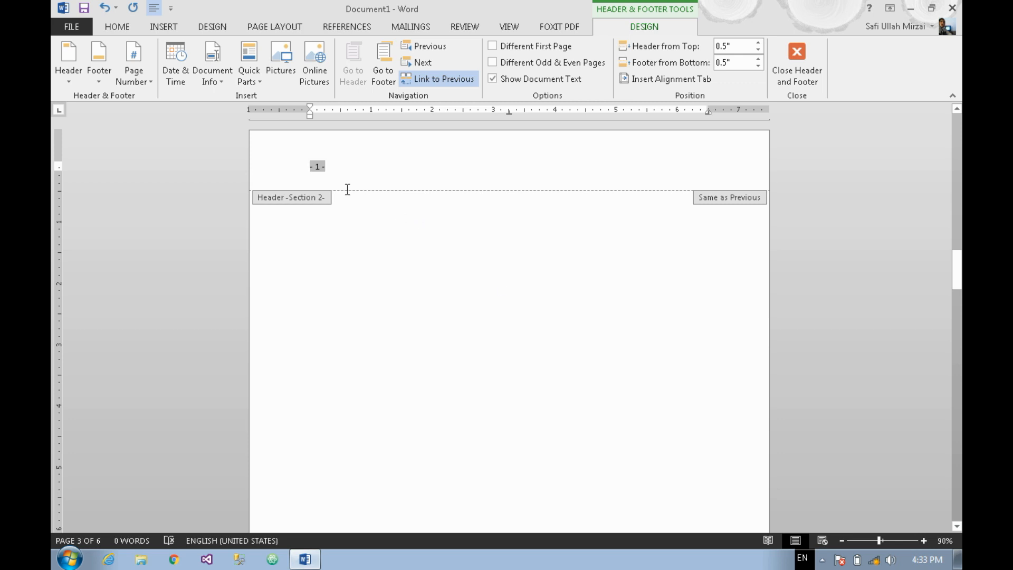
Step: Examine the page numbers and section labels in the headers and footers of sections 1, 2 and 3
{"action": "scroll", "coordinate": [500, 244], "scroll_direction": "up", "scroll_amount": 10}
{"action": "scroll", "coordinate": [502, 265], "scroll_direction": "up", "scroll_amount": 15}
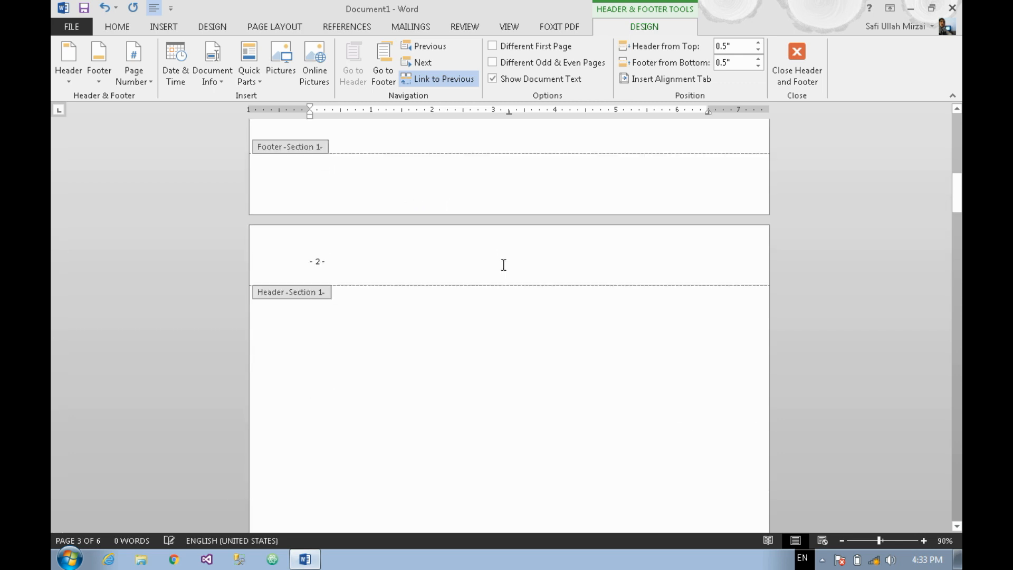
{"action": "scroll", "coordinate": [410, 247], "scroll_direction": "up", "scroll_amount": 7}
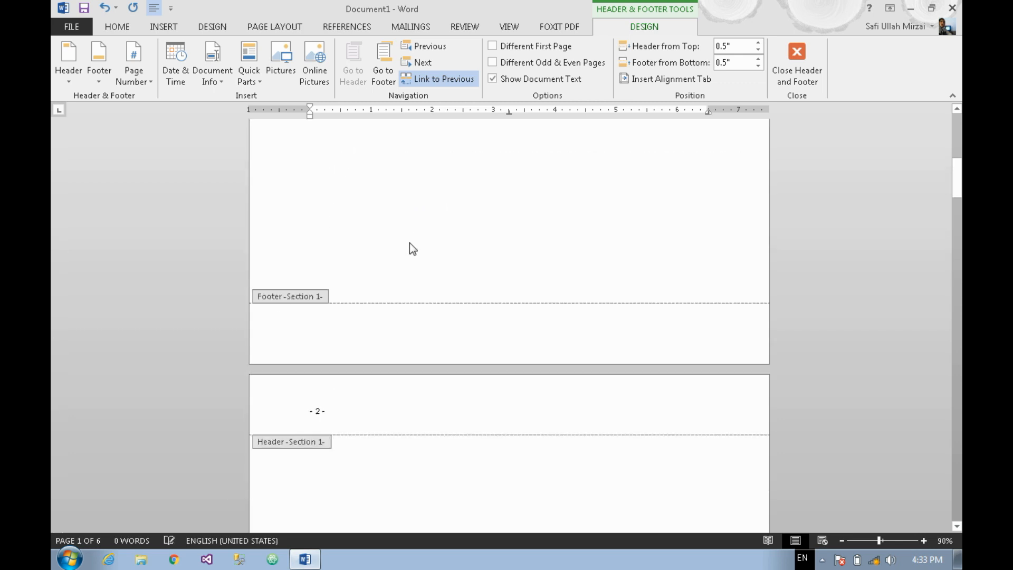
{"action": "scroll", "coordinate": [368, 252], "scroll_direction": "down", "scroll_amount": 9}
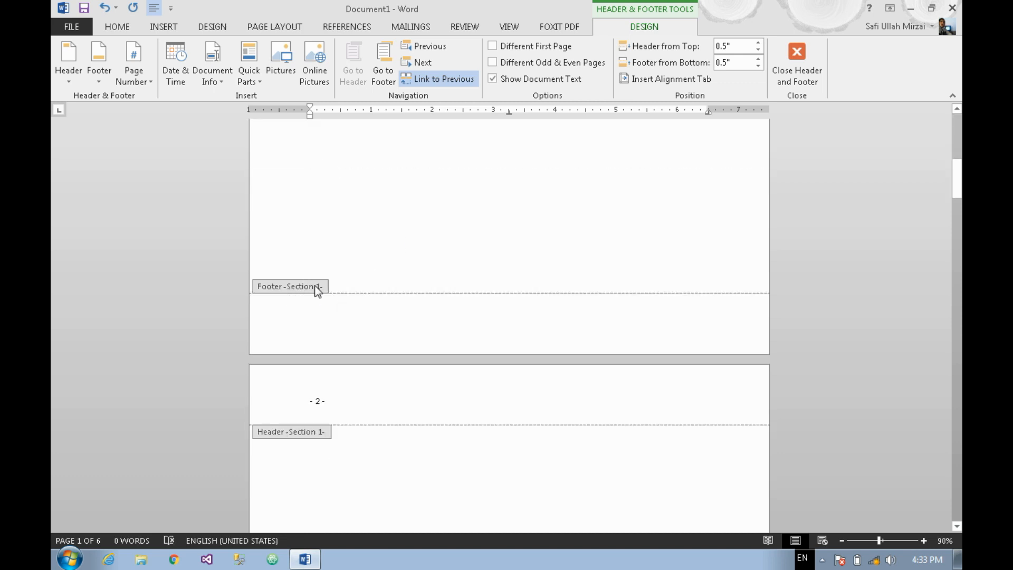
{"action": "scroll", "coordinate": [362, 368], "scroll_direction": "down", "scroll_amount": 10}
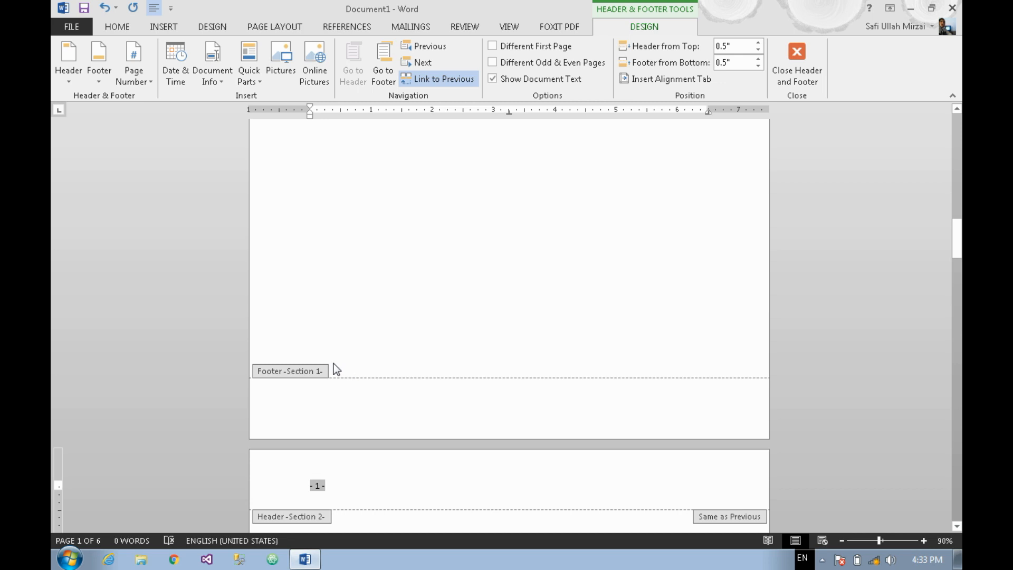
{"action": "scroll", "coordinate": [334, 370], "scroll_direction": "down", "scroll_amount": 6}
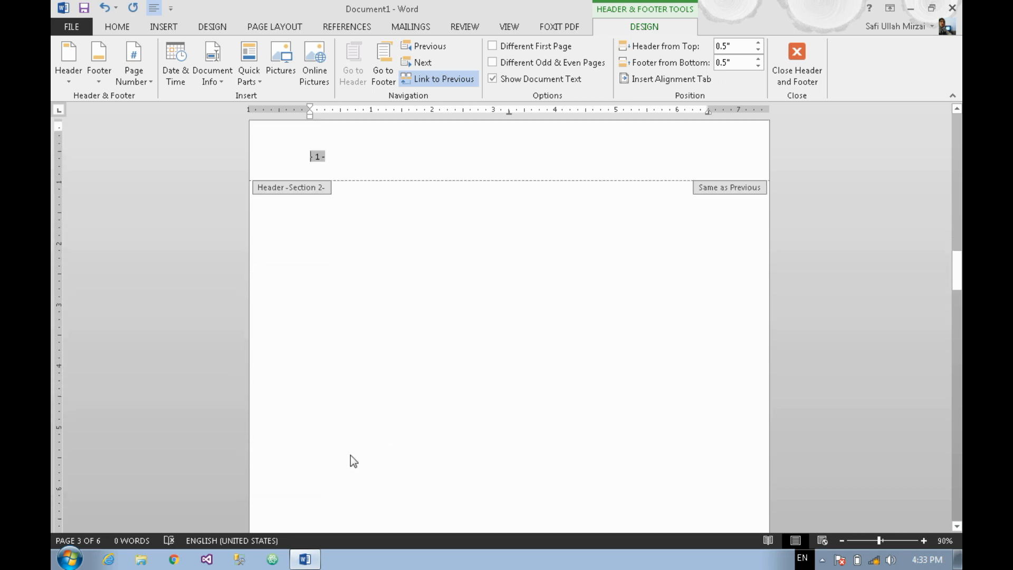
{"action": "scroll", "coordinate": [354, 454], "scroll_direction": "down", "scroll_amount": 5}
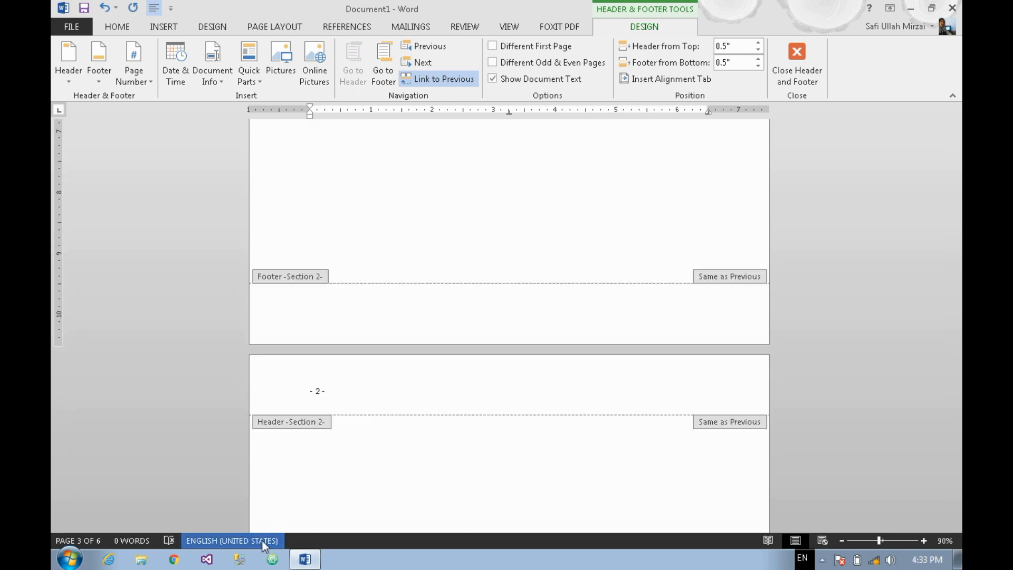
{"action": "scroll", "coordinate": [312, 472], "scroll_direction": "up", "scroll_amount": 13}
{"action": "scroll", "coordinate": [385, 423], "scroll_direction": "down", "scroll_amount": 11}
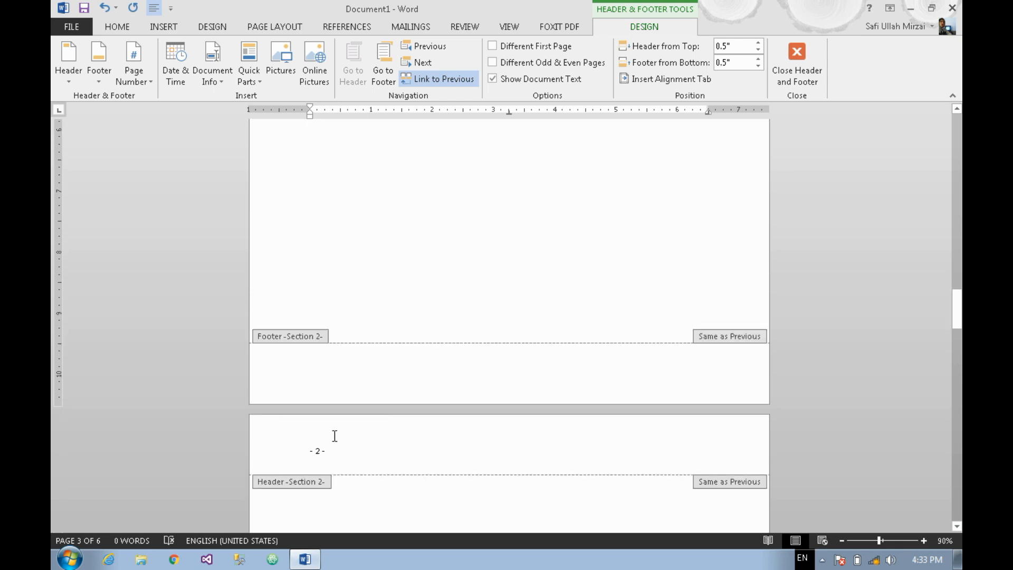
{"action": "scroll", "coordinate": [365, 418], "scroll_direction": "down", "scroll_amount": 1}
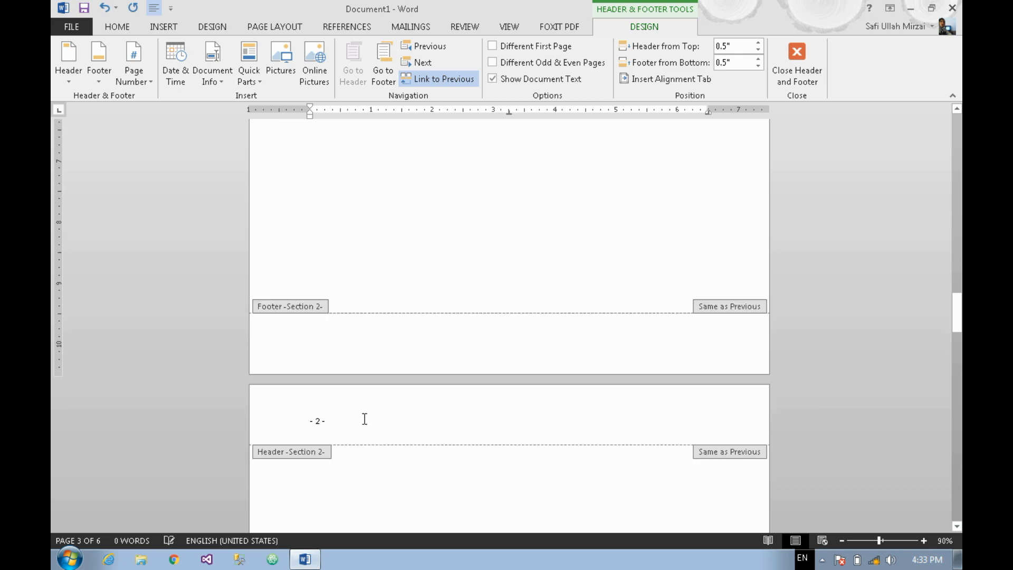
{"action": "scroll", "coordinate": [364, 419], "scroll_direction": "down", "scroll_amount": 10}
{"action": "scroll", "coordinate": [364, 419], "scroll_direction": "down", "scroll_amount": 5}
{"action": "scroll", "coordinate": [365, 419], "scroll_direction": "down", "scroll_amount": 15}
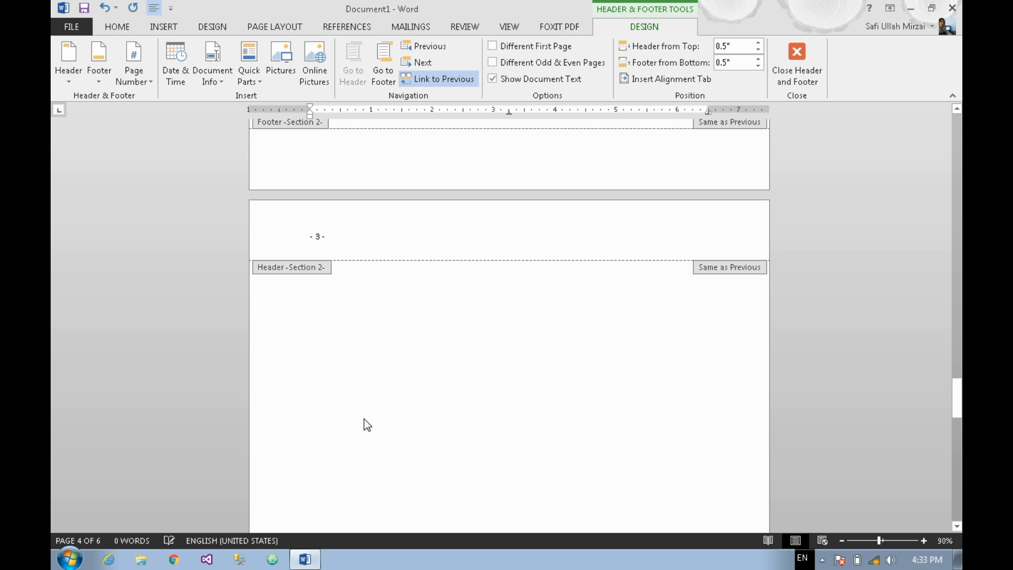
{"action": "scroll", "coordinate": [365, 418], "scroll_direction": "down", "scroll_amount": 3}
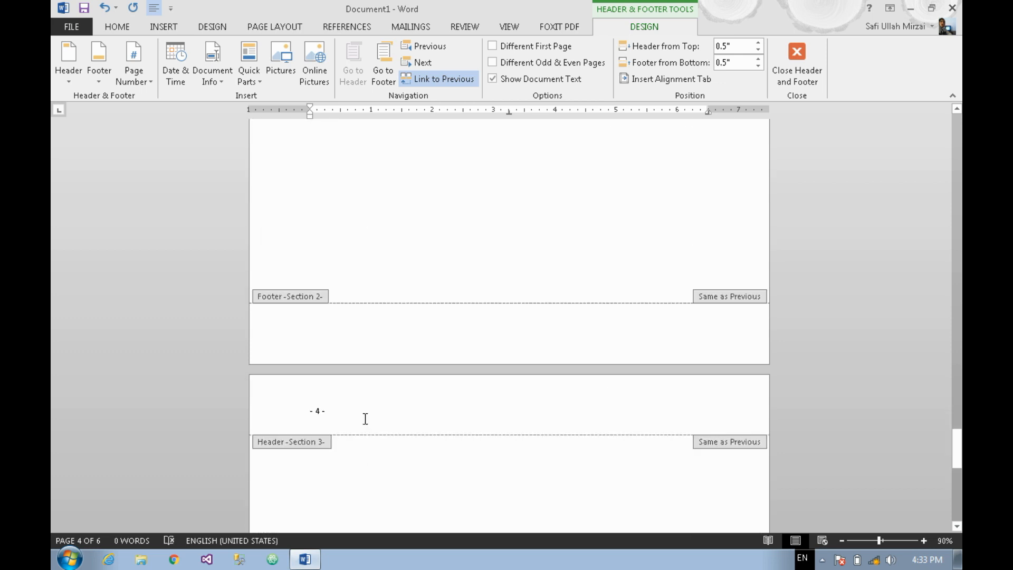
Step: Set the page numbering of section 3 to start at - 1 -
{"action": "left_click", "coordinate": [365, 419]}
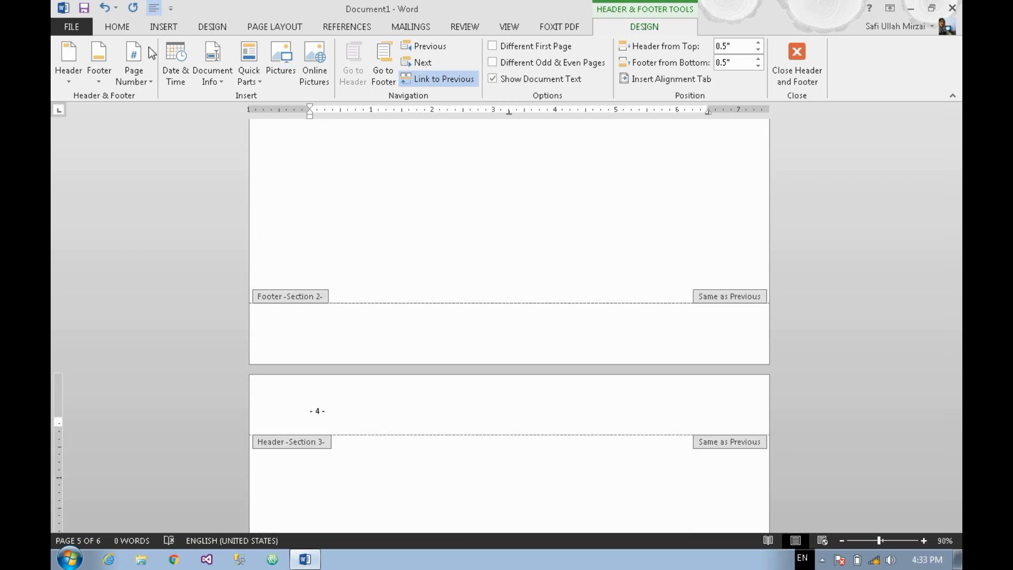
{"action": "left_click", "coordinate": [133, 73]}
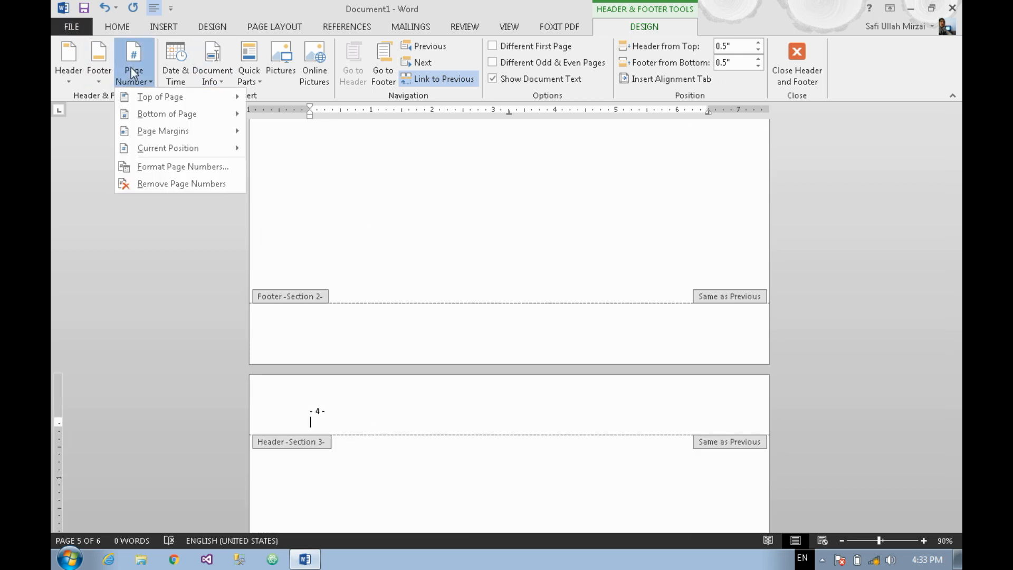
{"action": "left_click", "coordinate": [217, 165]}
{"action": "left_click", "coordinate": [454, 319]}
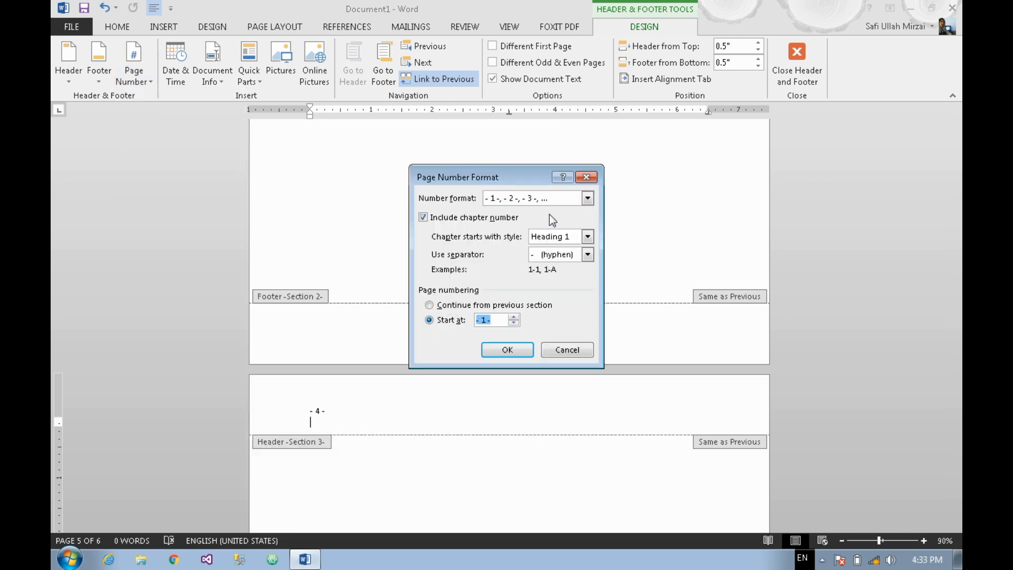
Step: Change the section 3 page numbers to a different number format, apply it and check the header and footer of that section
{"action": "left_click", "coordinate": [566, 198]}
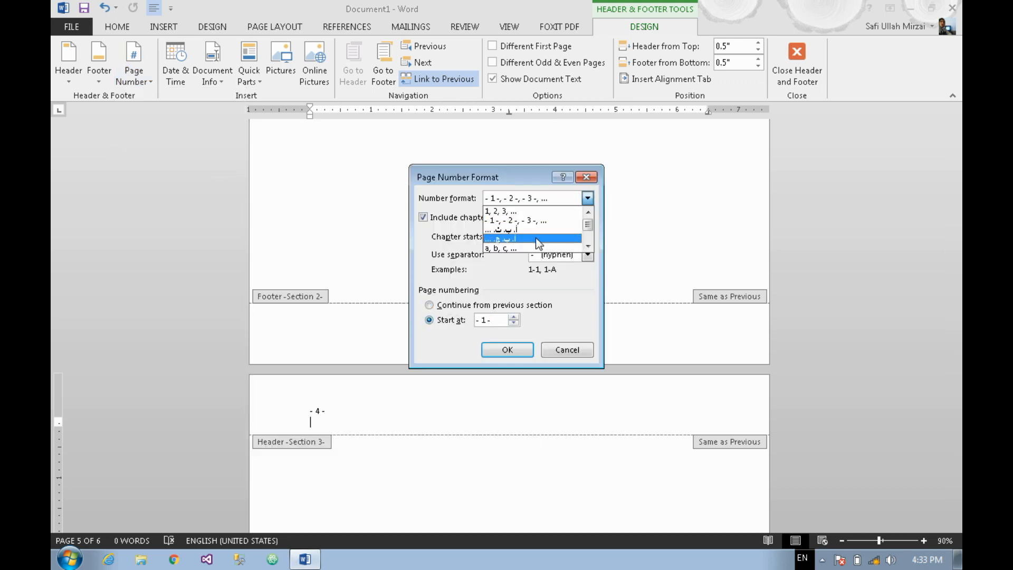
{"action": "left_click", "coordinate": [537, 249]}
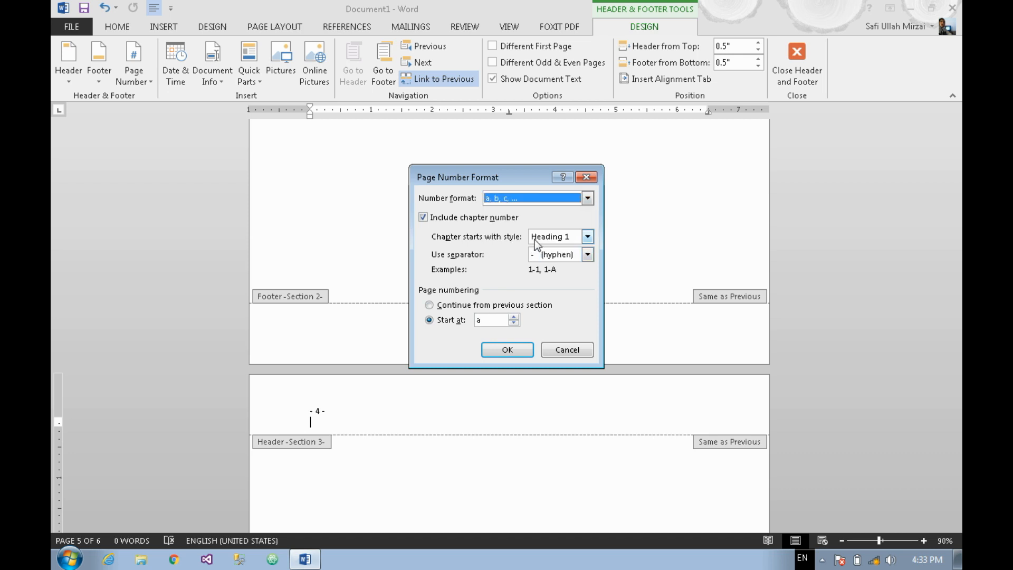
{"action": "left_click", "coordinate": [535, 199]}
{"action": "key", "text": "Down"}
{"action": "left_click", "coordinate": [539, 248]}
{"action": "left_click", "coordinate": [507, 350]}
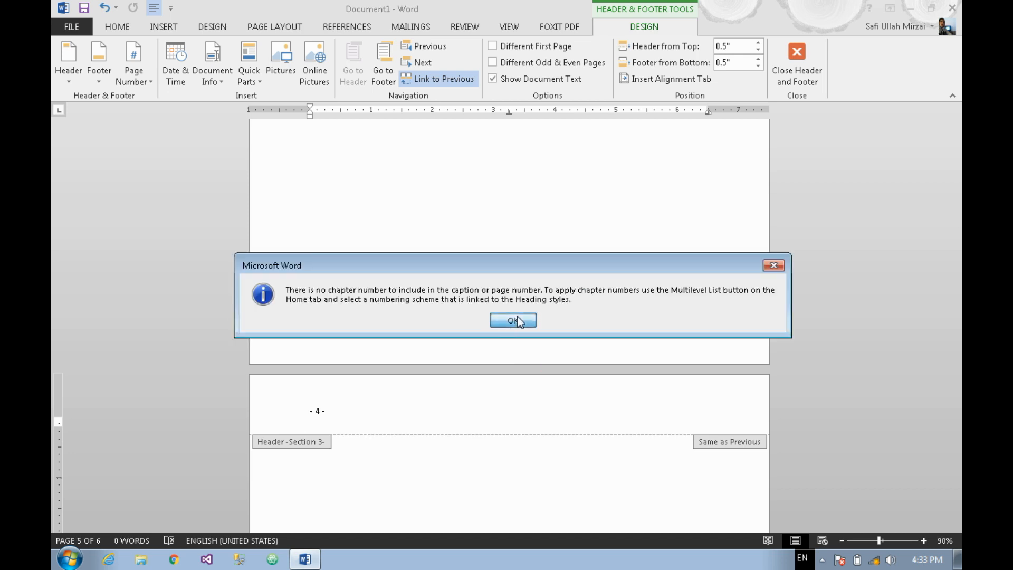
{"action": "left_click", "coordinate": [513, 320]}
{"action": "scroll", "coordinate": [416, 249], "scroll_direction": "up", "scroll_amount": 3}
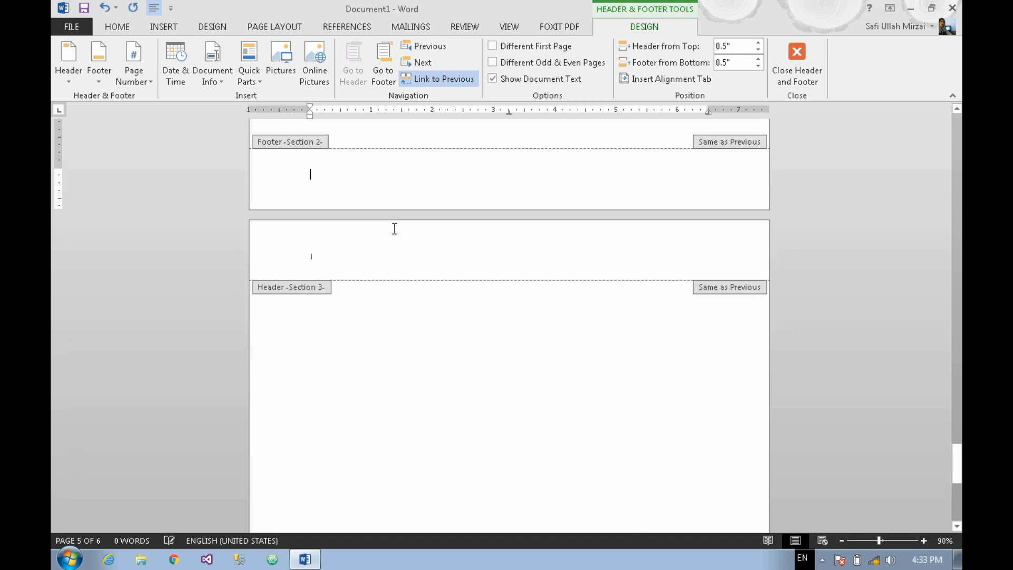
{"action": "scroll", "coordinate": [429, 304], "scroll_direction": "down", "scroll_amount": 6}
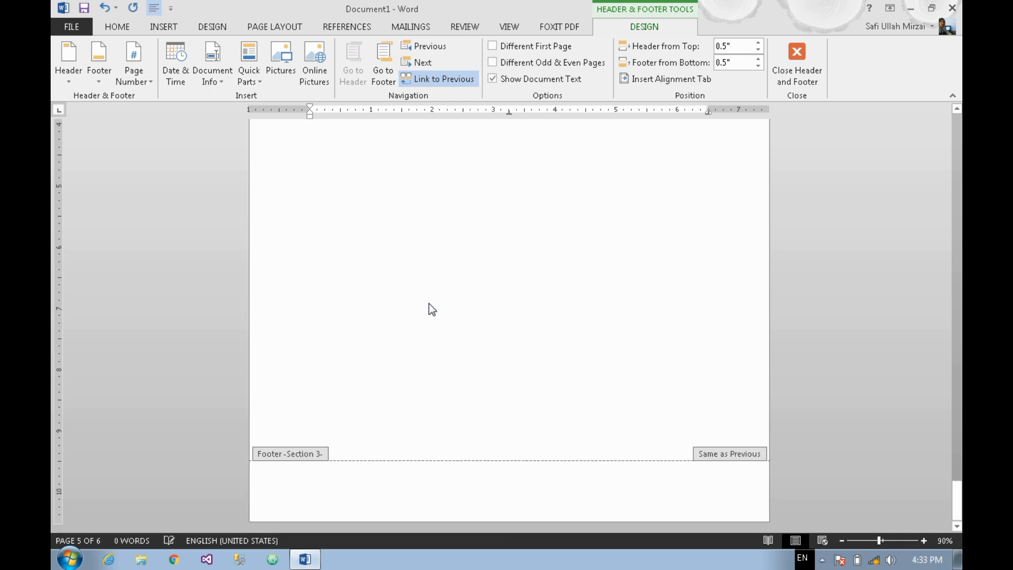
{"action": "scroll", "coordinate": [429, 303], "scroll_direction": "up", "scroll_amount": 6}
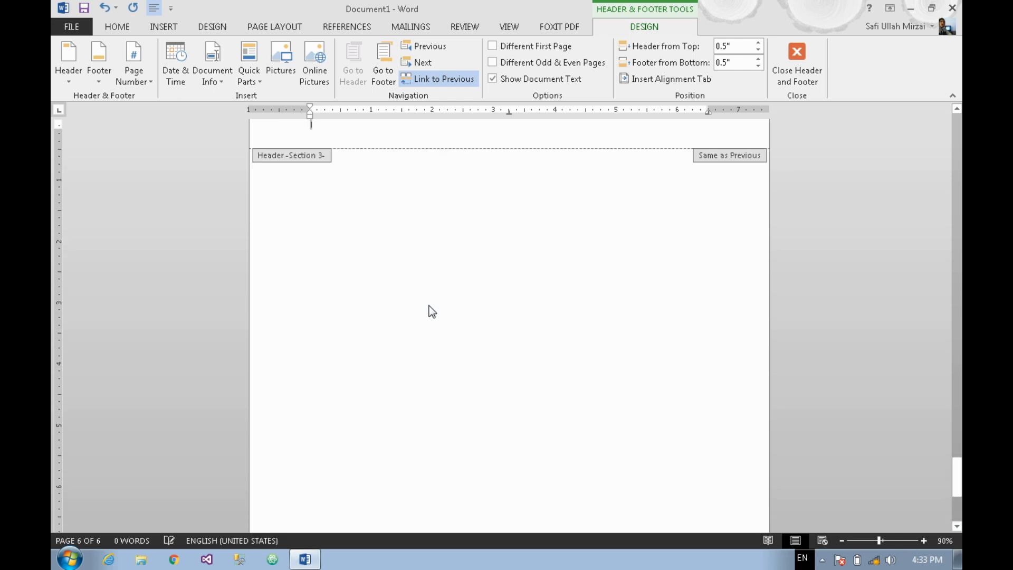
Step: Leave header and footer editing and look over the page numbers from section 3 back to the first page
{"action": "double_click", "coordinate": [445, 396]}
{"action": "scroll", "coordinate": [445, 396], "scroll_direction": "up", "scroll_amount": 4}
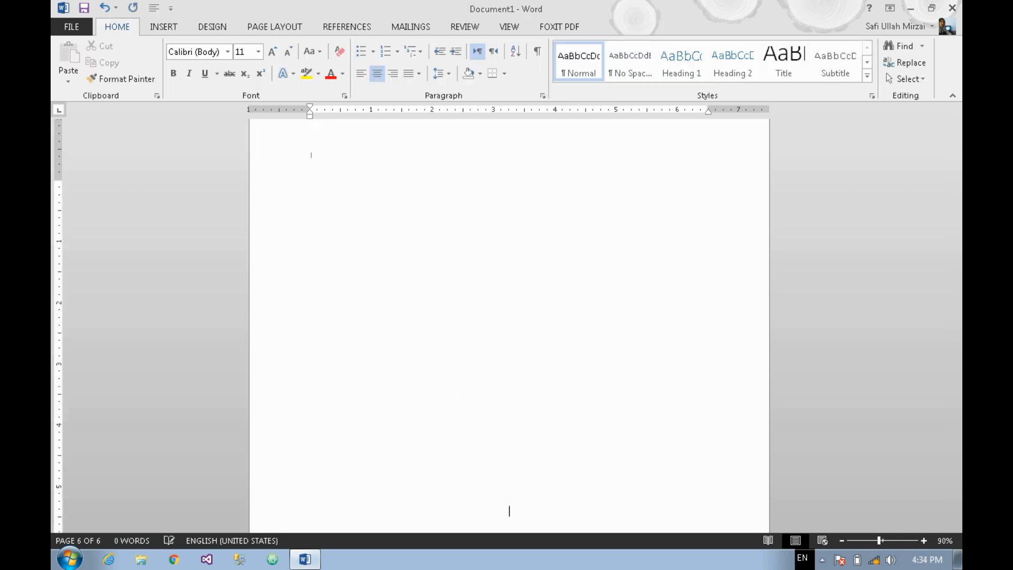
{"action": "scroll", "coordinate": [509, 527], "scroll_direction": "down", "scroll_amount": 6}
{"action": "scroll", "coordinate": [509, 528], "scroll_direction": "up", "scroll_amount": 4}
{"action": "scroll", "coordinate": [509, 527], "scroll_direction": "down", "scroll_amount": 2}
{"action": "scroll", "coordinate": [509, 528], "scroll_direction": "up", "scroll_amount": 4}
{"action": "scroll", "coordinate": [445, 389], "scroll_direction": "up", "scroll_amount": 2}
{"action": "scroll", "coordinate": [446, 388], "scroll_direction": "down", "scroll_amount": 2}
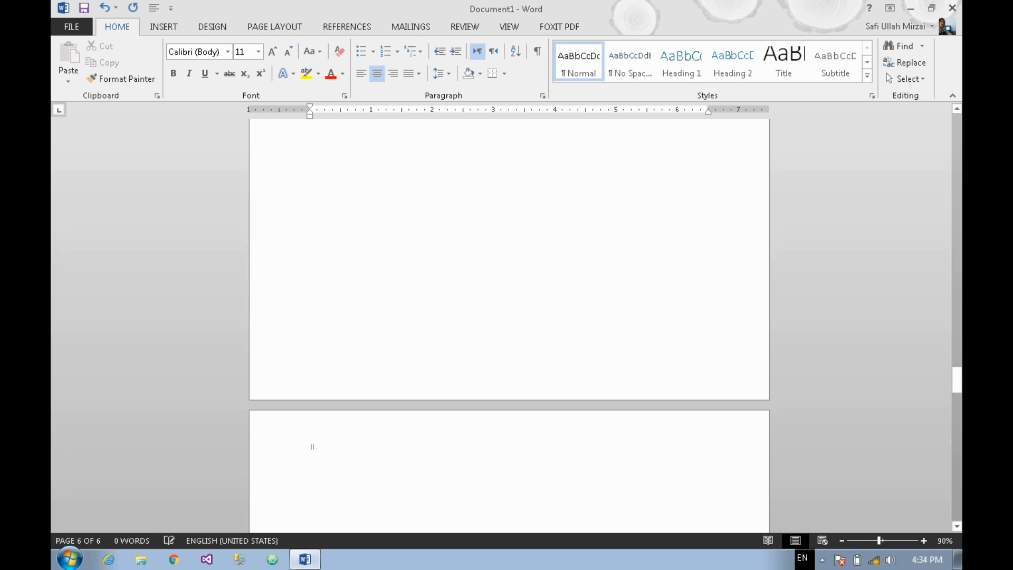
{"action": "left_click_drag", "start_coordinate": [957, 380], "coordinate": [957, 124]}
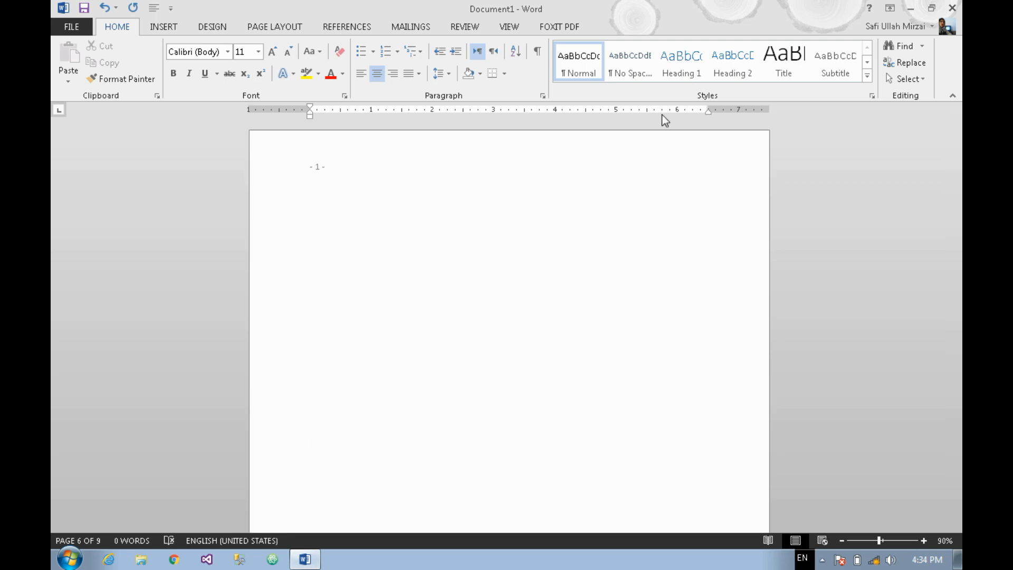
Step: Try to give the section 1 page numbers the Arabic letter format with Heading 1 chapter numbers and their own starting number
{"action": "double_click", "coordinate": [346, 165]}
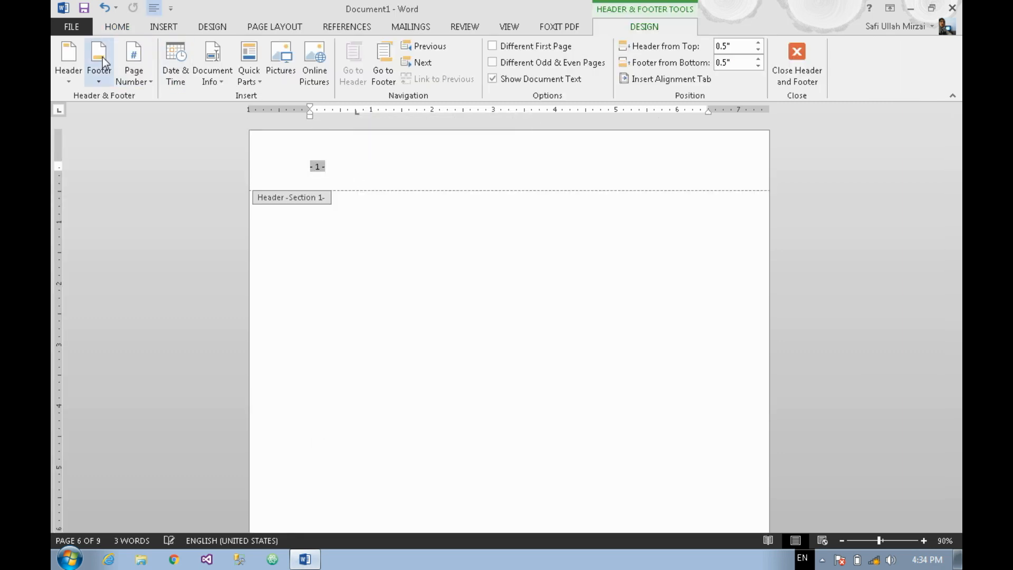
{"action": "left_click", "coordinate": [133, 72]}
{"action": "left_click", "coordinate": [202, 167]}
{"action": "left_click", "coordinate": [564, 204]}
{"action": "left_click", "coordinate": [543, 230]}
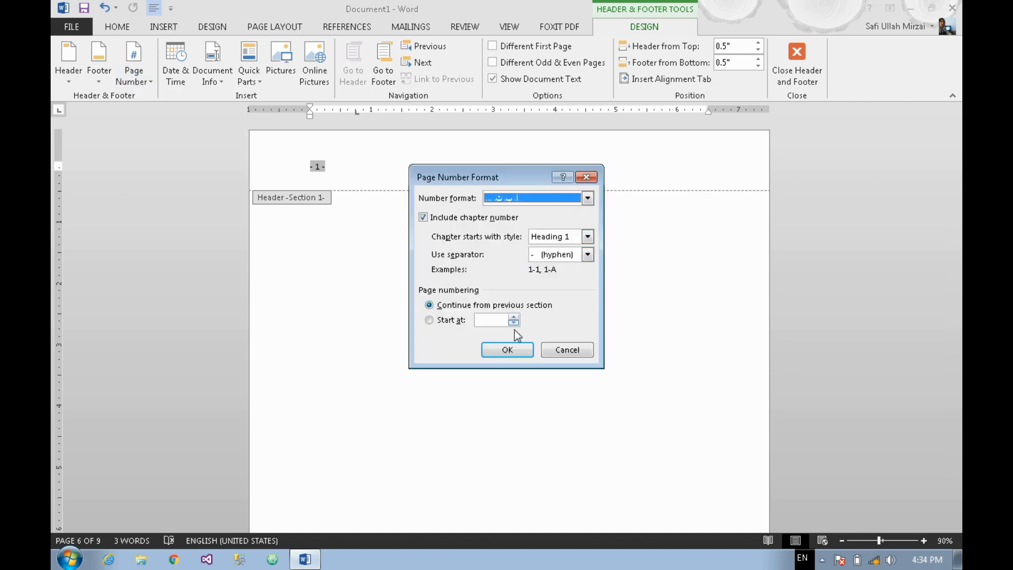
{"action": "left_click", "coordinate": [463, 320]}
{"action": "left_click", "coordinate": [507, 349]}
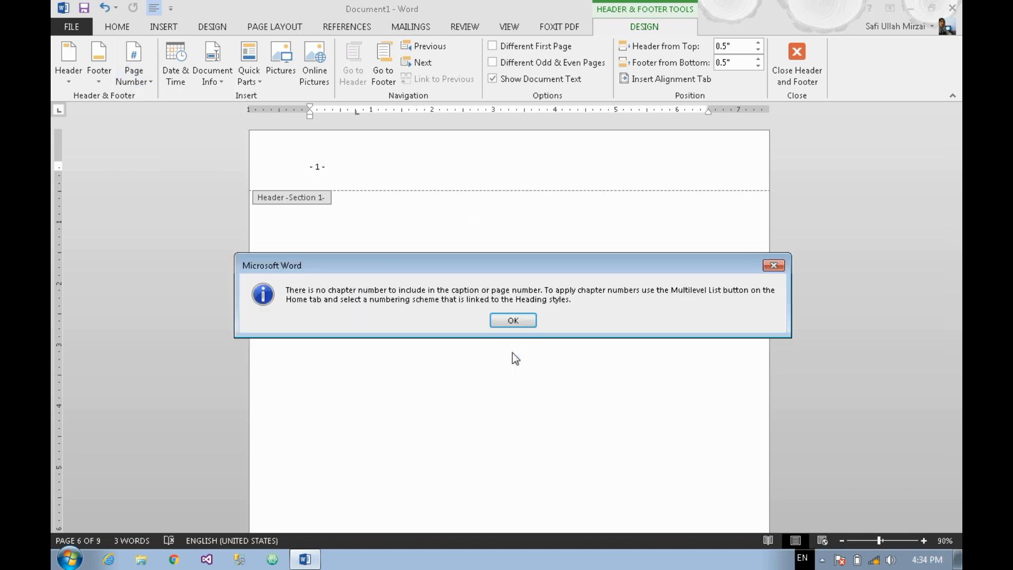
{"action": "left_click", "coordinate": [513, 320]}
Step: Examine the header page numbers and section labels of sections 1 to 3 and view the page number options
{"action": "scroll", "coordinate": [438, 232], "scroll_direction": "down", "scroll_amount": 15}
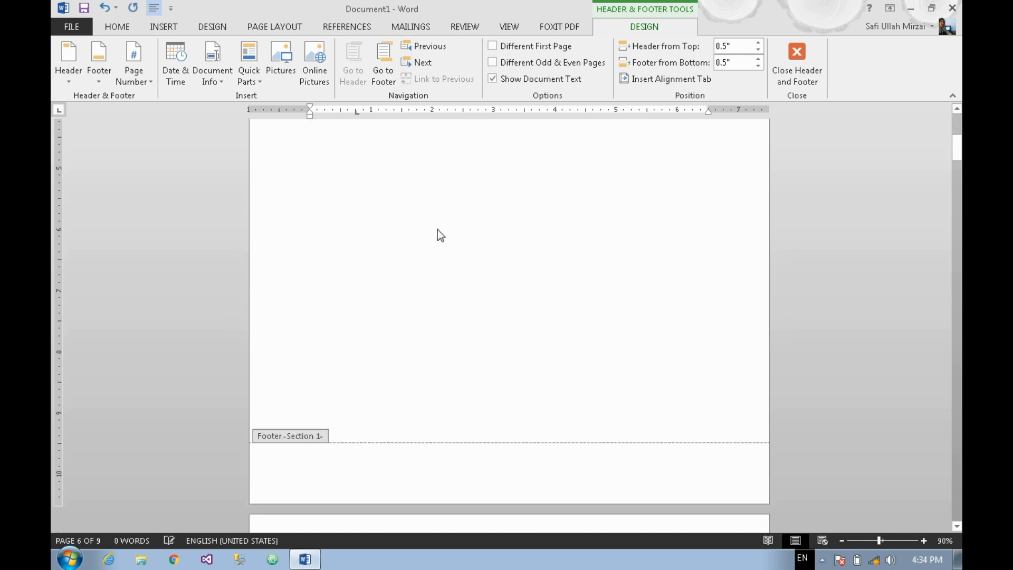
{"action": "scroll", "coordinate": [440, 237], "scroll_direction": "down", "scroll_amount": 5}
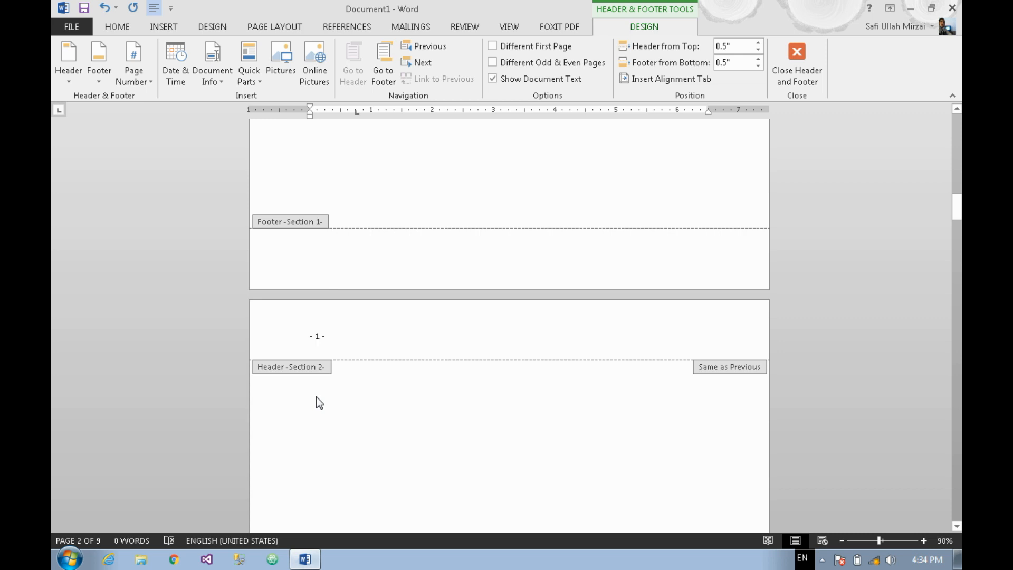
{"action": "scroll", "coordinate": [336, 362], "scroll_direction": "down", "scroll_amount": 15}
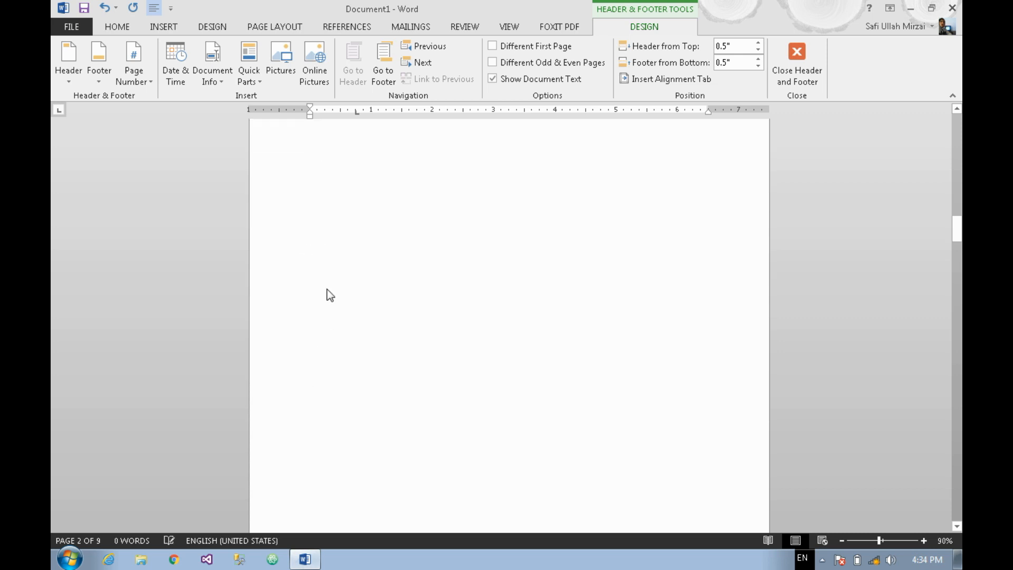
{"action": "scroll", "coordinate": [335, 294], "scroll_direction": "down", "scroll_amount": 10}
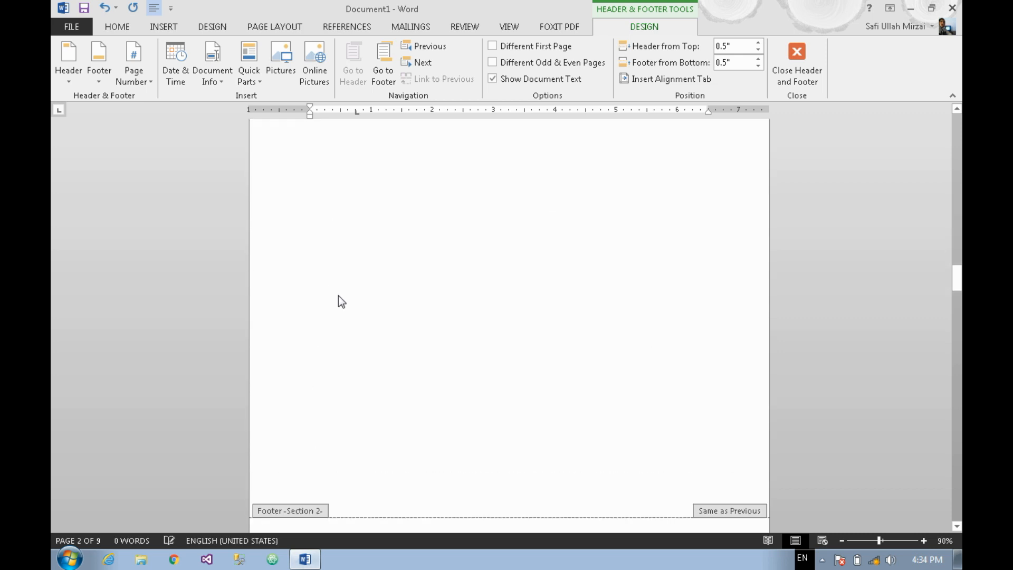
{"action": "scroll", "coordinate": [337, 285], "scroll_direction": "down", "scroll_amount": 15}
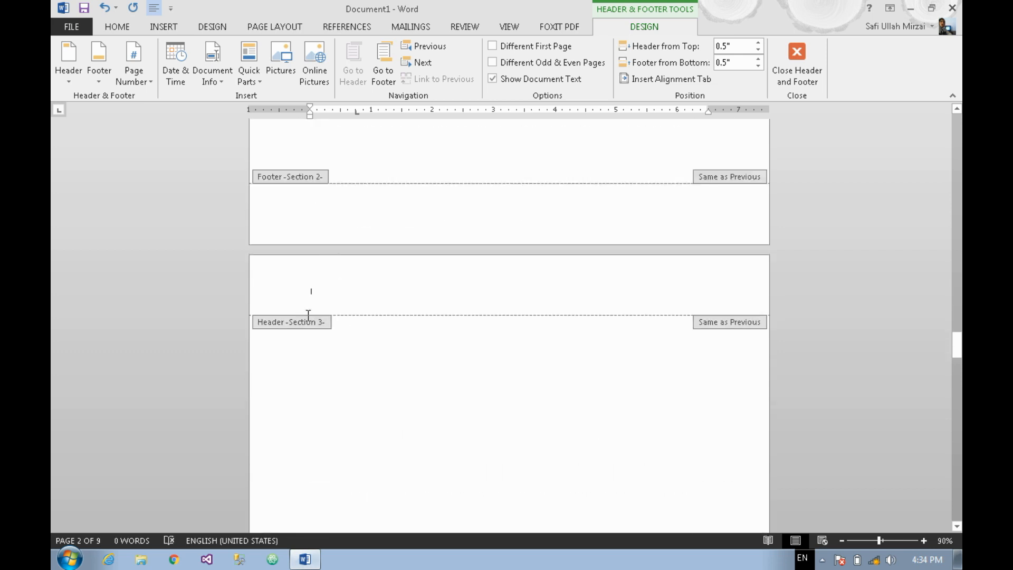
{"action": "scroll", "coordinate": [341, 338], "scroll_direction": "down", "scroll_amount": 15}
{"action": "left_click", "coordinate": [359, 255]}
{"action": "scroll", "coordinate": [364, 248], "scroll_direction": "up", "scroll_amount": 1}
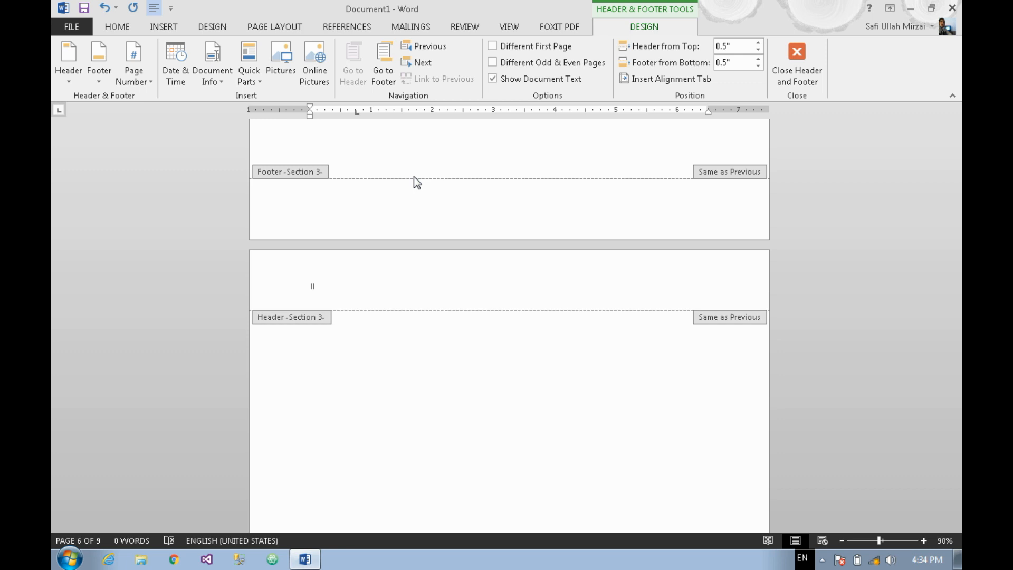
{"action": "left_click", "coordinate": [134, 74]}
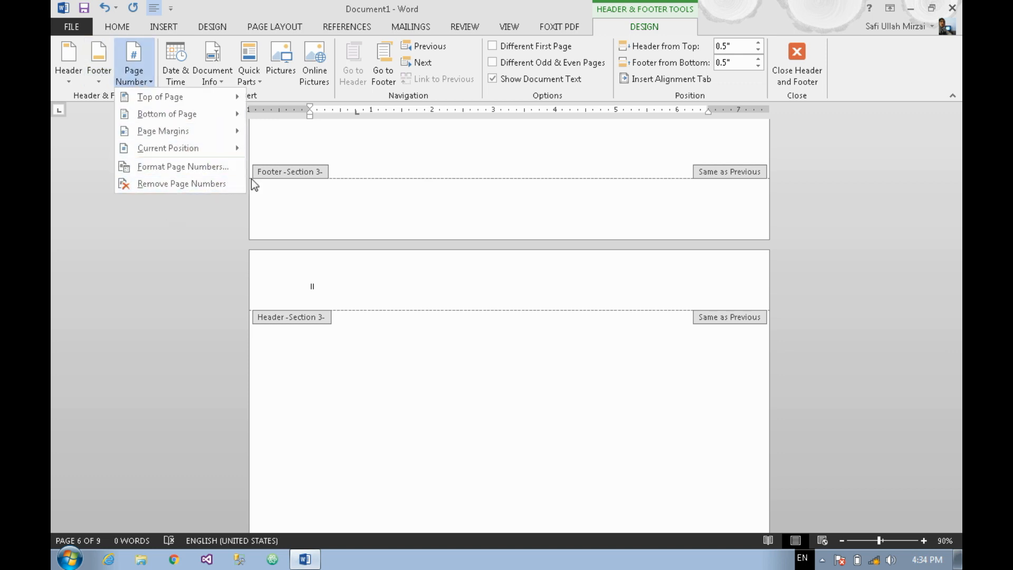
{"action": "left_click", "coordinate": [362, 138]}
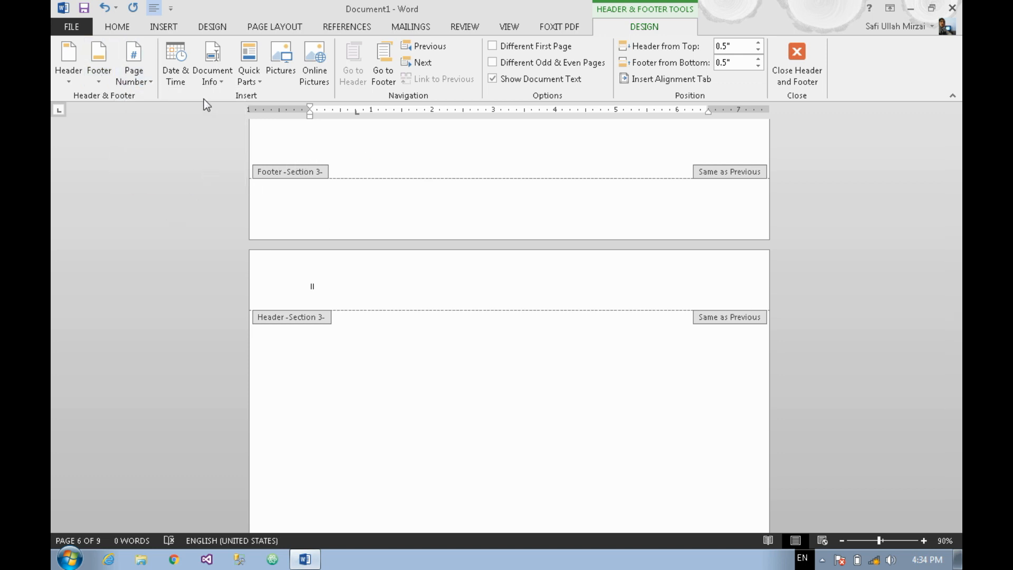
Step: Open date and time insertion for the section 3 header and set the date language to Persian
{"action": "left_click", "coordinate": [178, 79]}
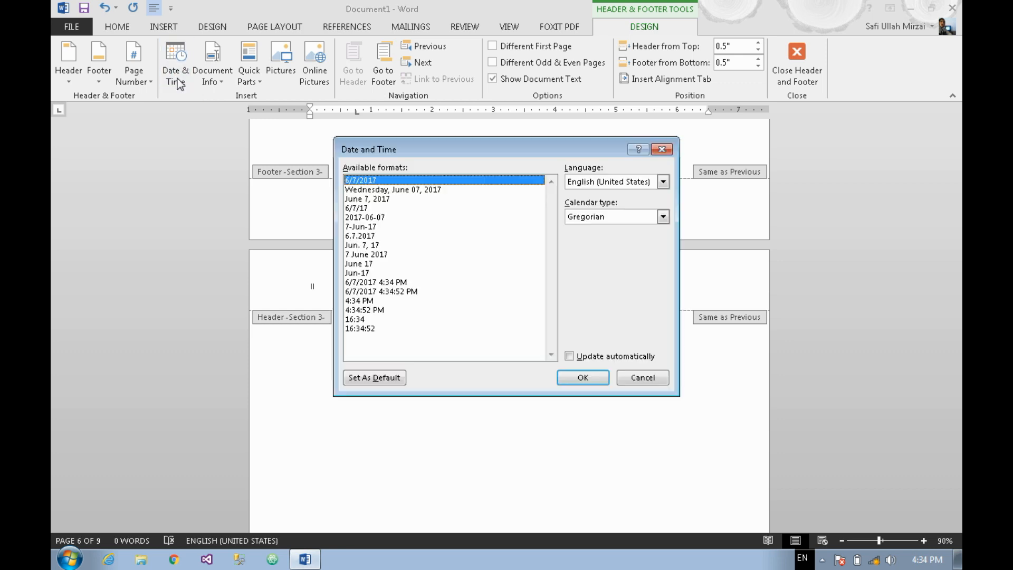
{"action": "left_click", "coordinate": [396, 190]}
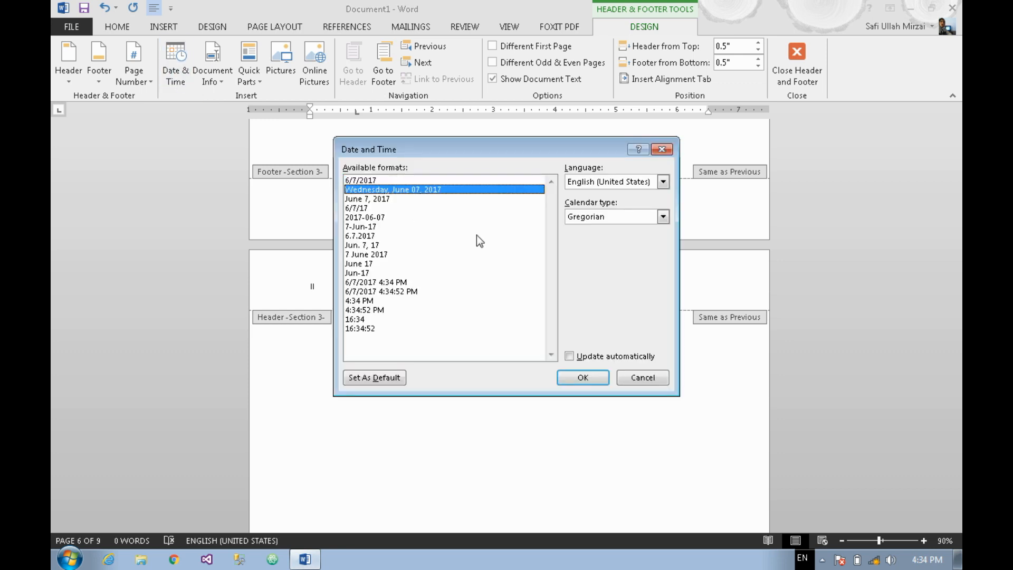
{"action": "left_click", "coordinate": [621, 183]}
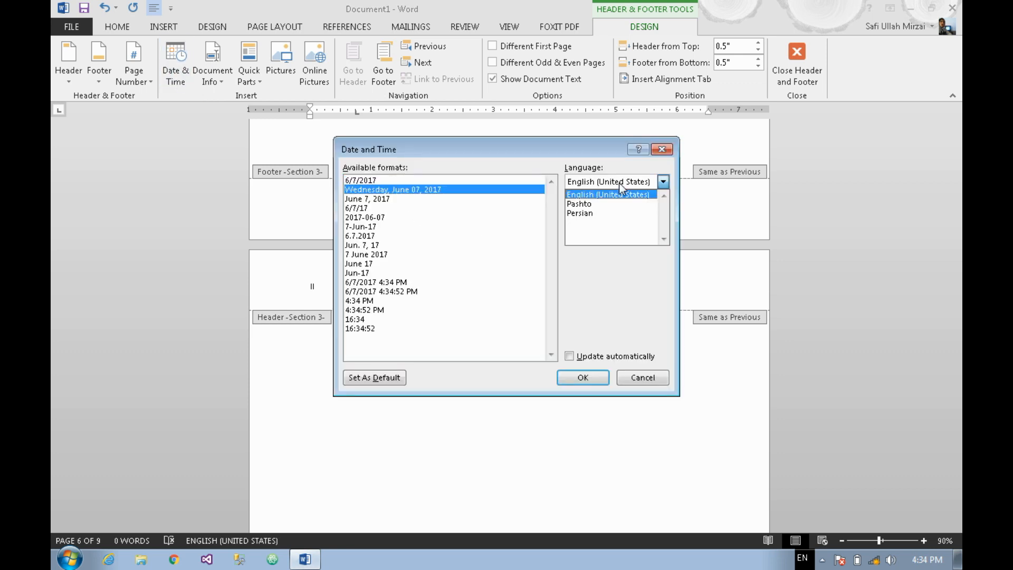
{"action": "left_click", "coordinate": [600, 214]}
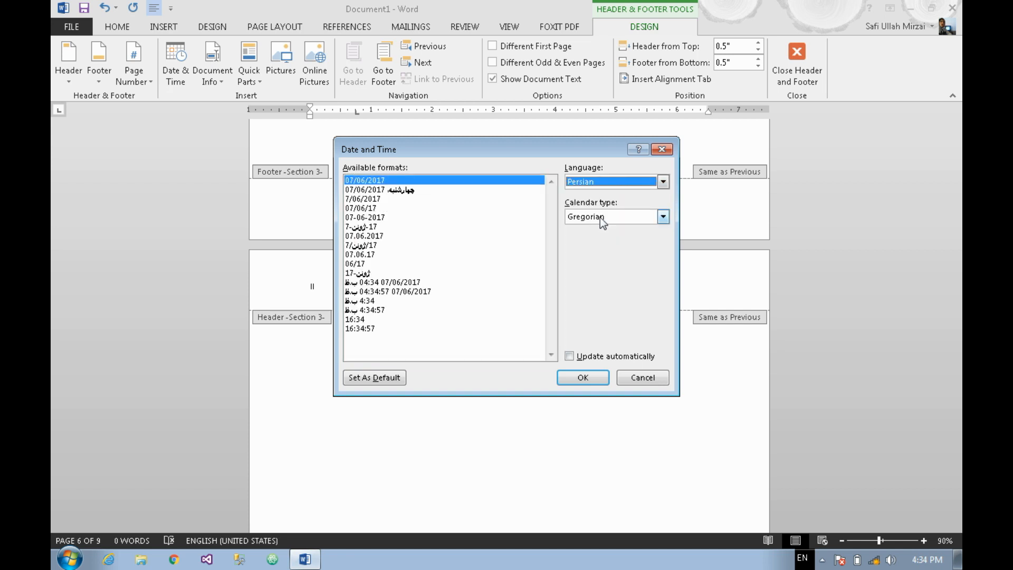
Step: Try the Hijri and Umm al-Qura calendar types for the Persian date formats, and return to Gregorian
{"action": "left_click", "coordinate": [662, 217]}
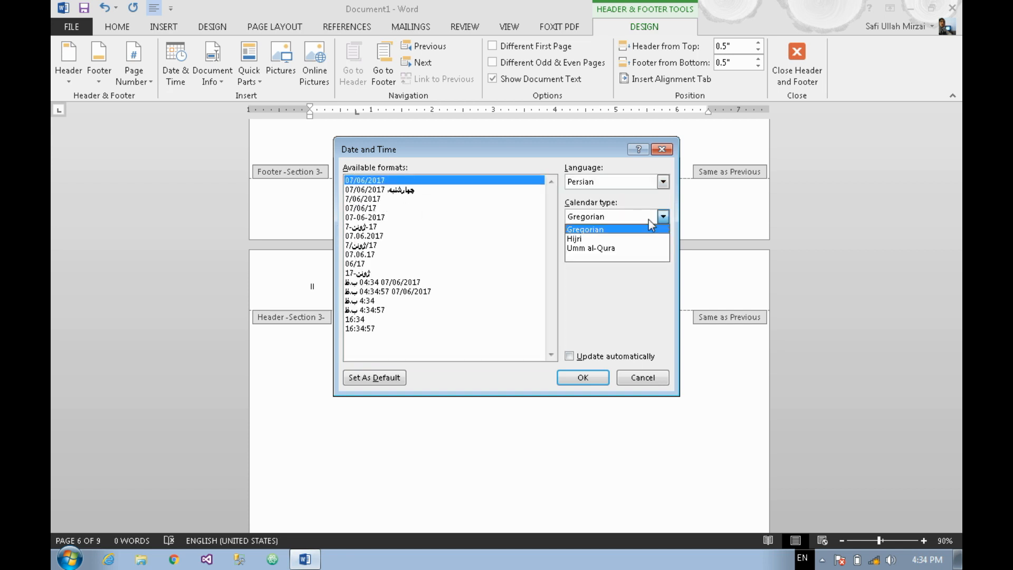
{"action": "left_click", "coordinate": [612, 240]}
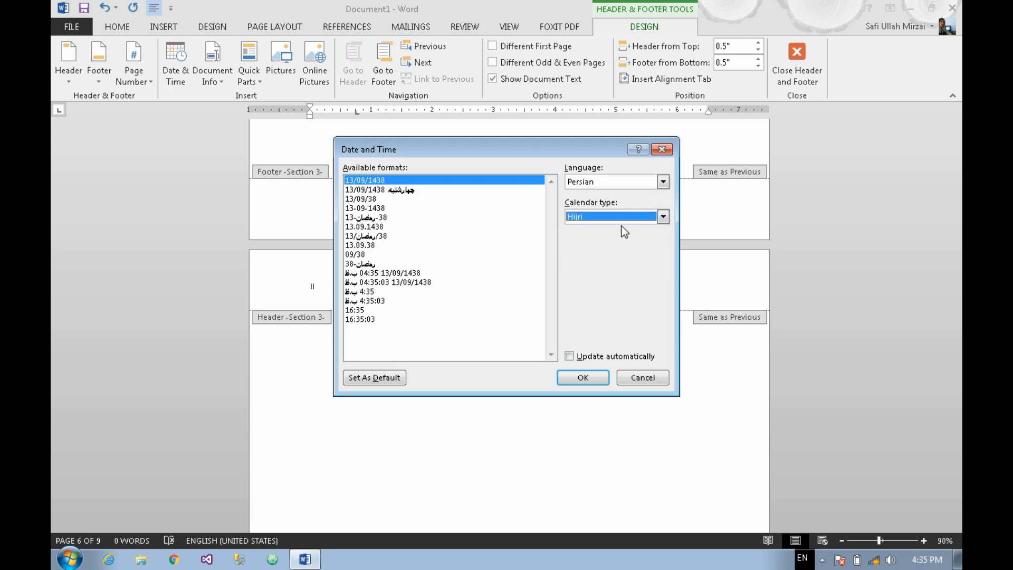
{"action": "left_click", "coordinate": [629, 217]}
{"action": "left_click", "coordinate": [631, 248]}
{"action": "left_click", "coordinate": [637, 219]}
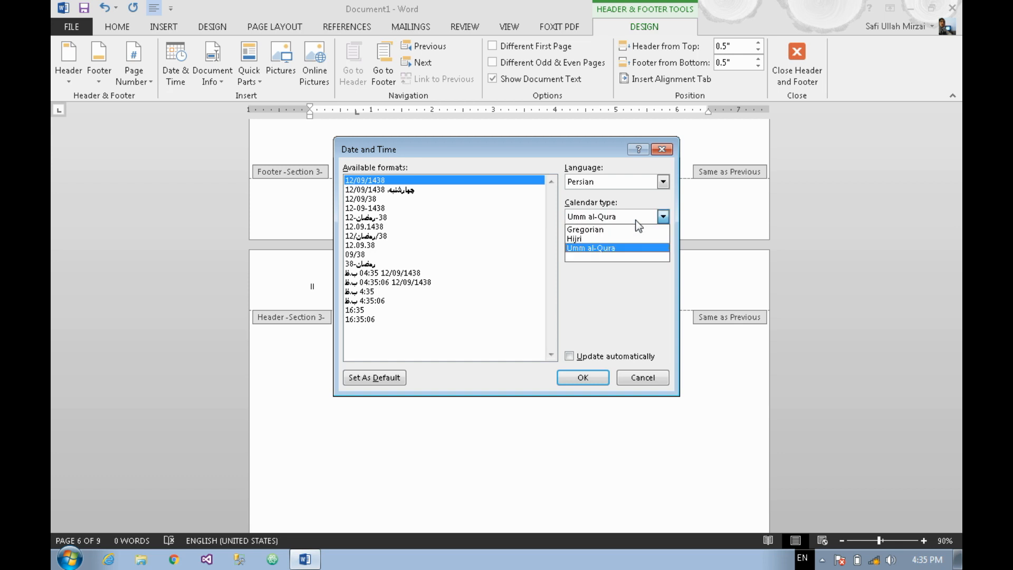
{"action": "left_click", "coordinate": [615, 241]}
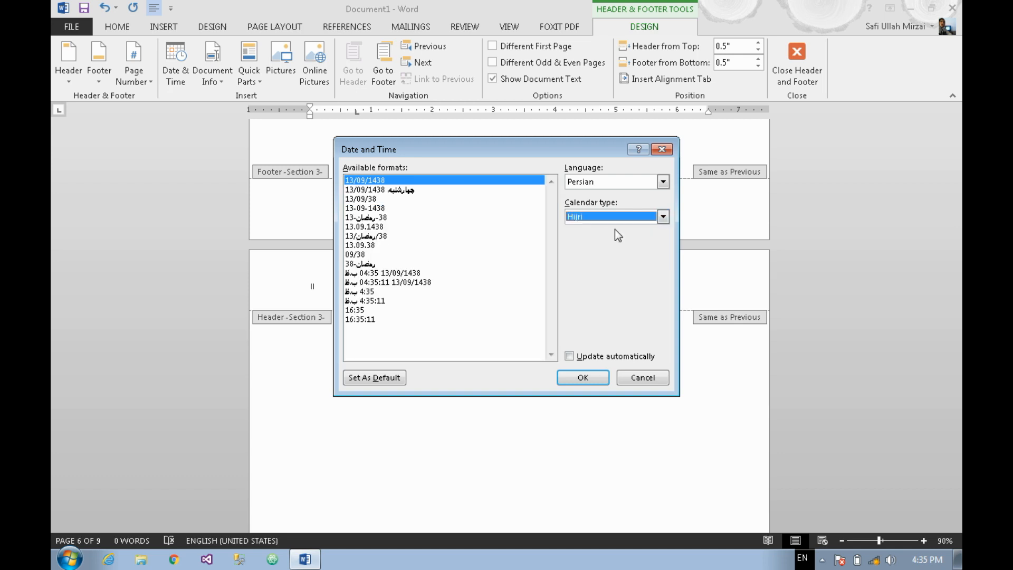
{"action": "left_click", "coordinate": [641, 219]}
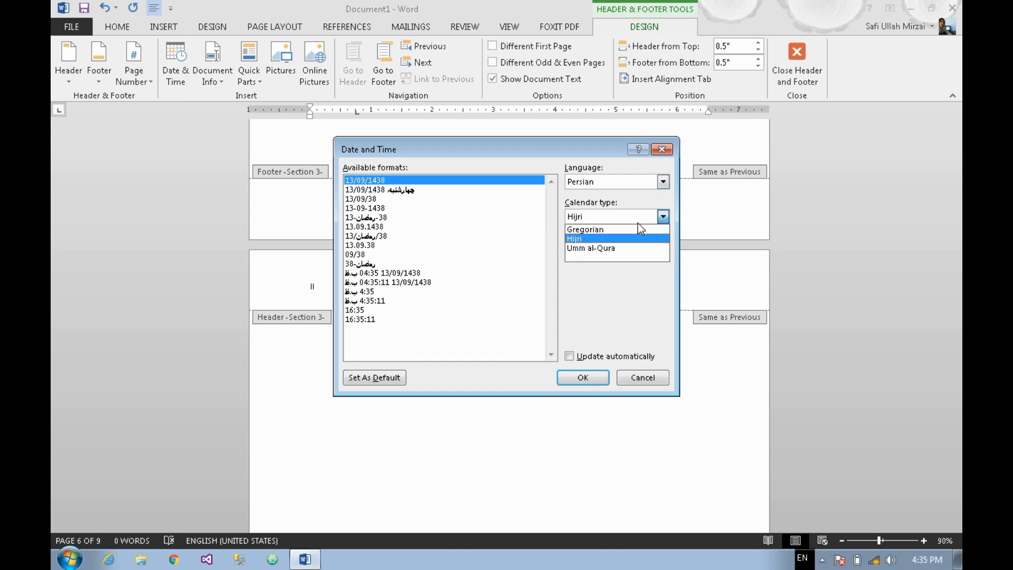
{"action": "left_click", "coordinate": [619, 230]}
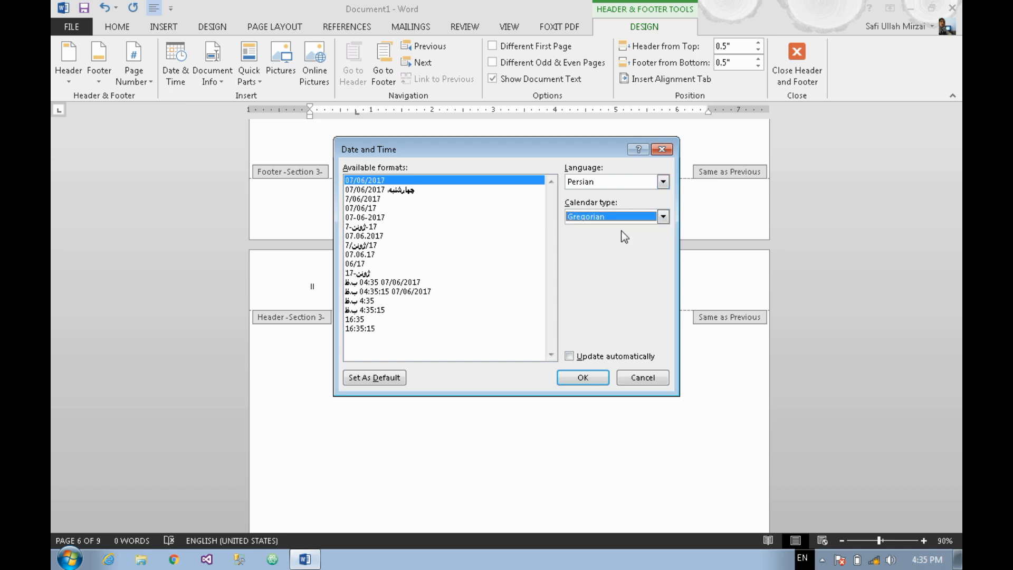
Step: Set the language of the date formats to English (United States)
{"action": "left_click", "coordinate": [663, 182]}
{"action": "left_click", "coordinate": [639, 194]}
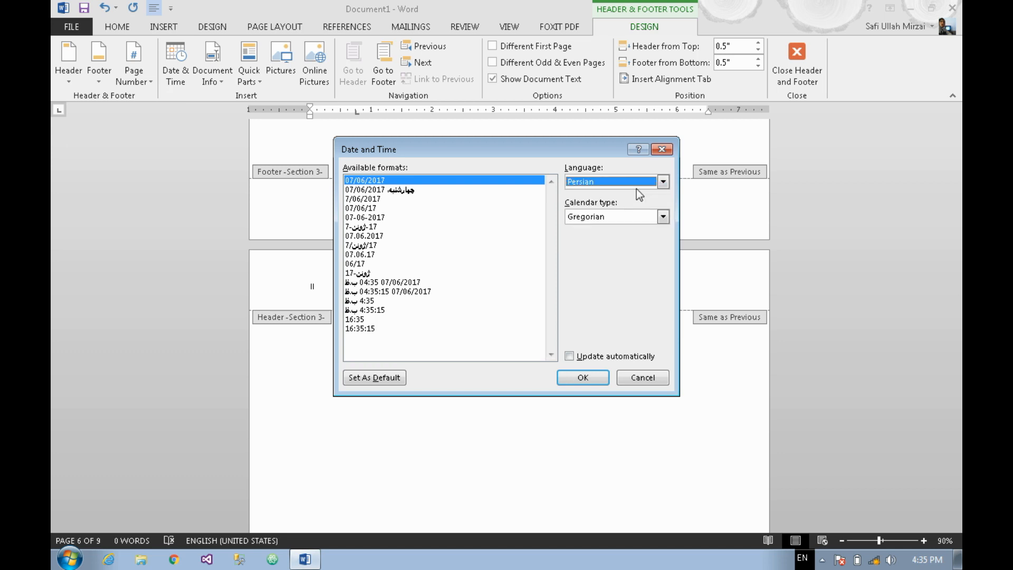
{"action": "left_click", "coordinate": [630, 184]}
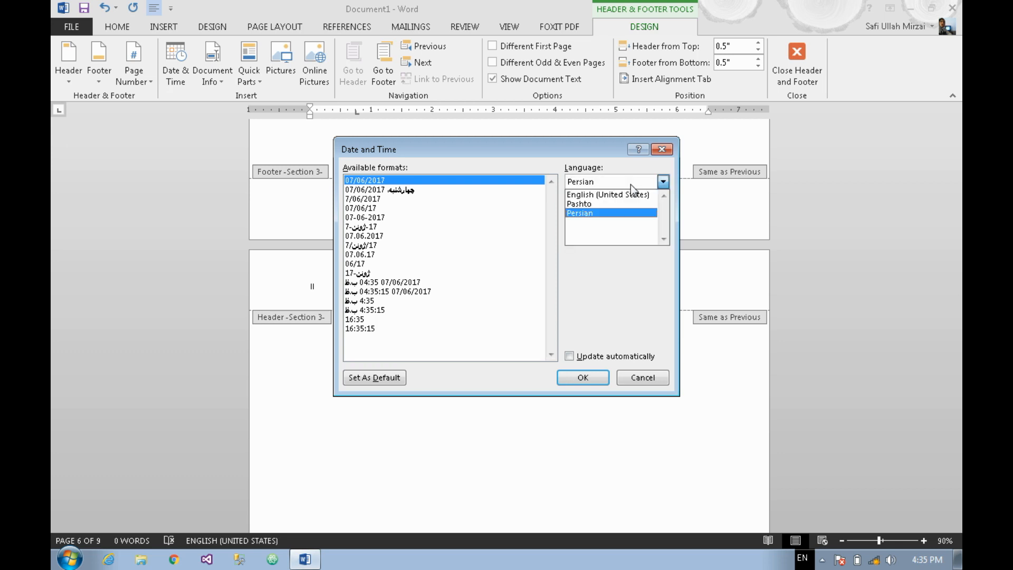
{"action": "key", "text": "Up"}
{"action": "key", "text": "Up"}
{"action": "key", "text": "Return"}
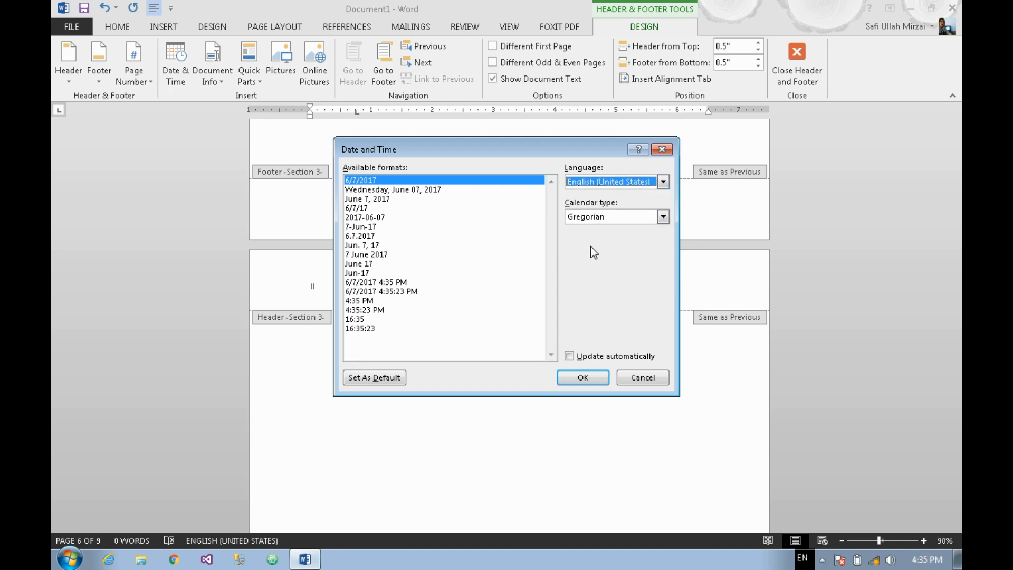
Step: Look through the available English date and time formats
{"action": "left_click", "coordinate": [396, 229]}
{"action": "key", "text": "Down"}
{"action": "key", "text": "Down"}
{"action": "key", "text": "Down"}
{"action": "key", "text": "Down"}
{"action": "key", "text": "Down"}
{"action": "key", "text": "Down"}
{"action": "key", "text": "Down"}
{"action": "key", "text": "Down"}
{"action": "key", "text": "Down"}
{"action": "key", "text": "Down"}
{"action": "key", "text": "Down"}
{"action": "key", "text": "Up"}
{"action": "key", "text": "Up"}
{"action": "key", "text": "Up"}
{"action": "key", "text": "Up"}
{"action": "key", "text": "Up"}
{"action": "key", "text": "Up"}
{"action": "key", "text": "Up"}
{"action": "key", "text": "Up"}
{"action": "key", "text": "Up"}
{"action": "key", "text": "Up"}
{"action": "key", "text": "Up"}
{"action": "key", "text": "Up"}
{"action": "key", "text": "Up"}
{"action": "key", "text": "Up"}
{"action": "key", "text": "Up"}
{"action": "key", "text": "Up"}
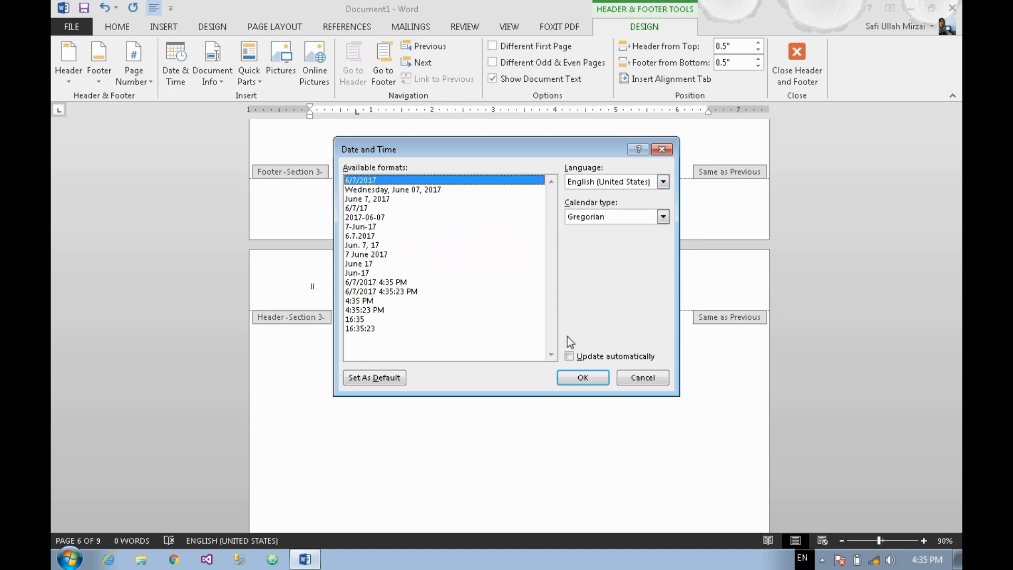
Step: Insert the date in the "Wednesday, June 07, 2017" format into the section 3 header and check it on the following pages
{"action": "left_click", "coordinate": [410, 191]}
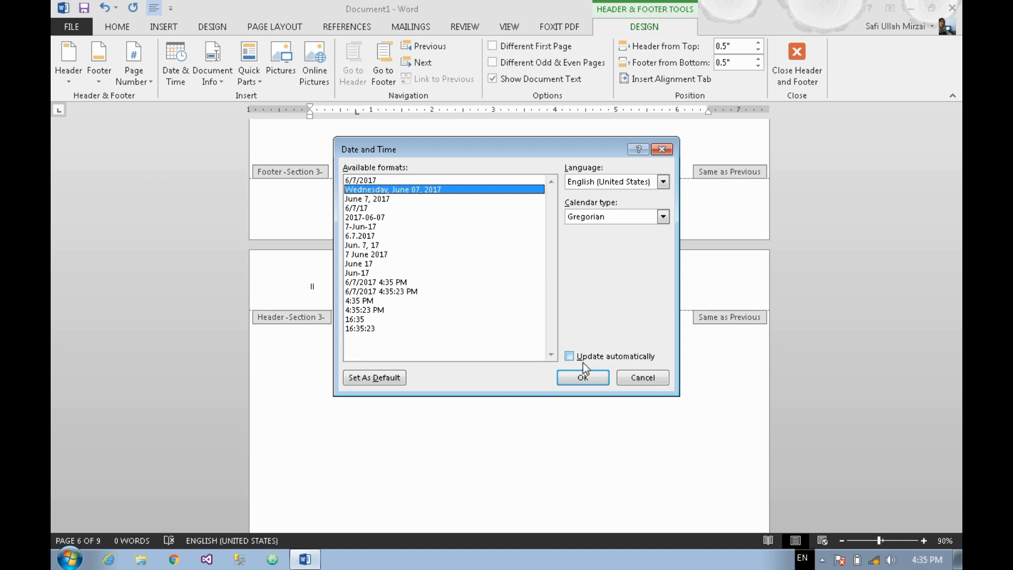
{"action": "left_click", "coordinate": [583, 377]}
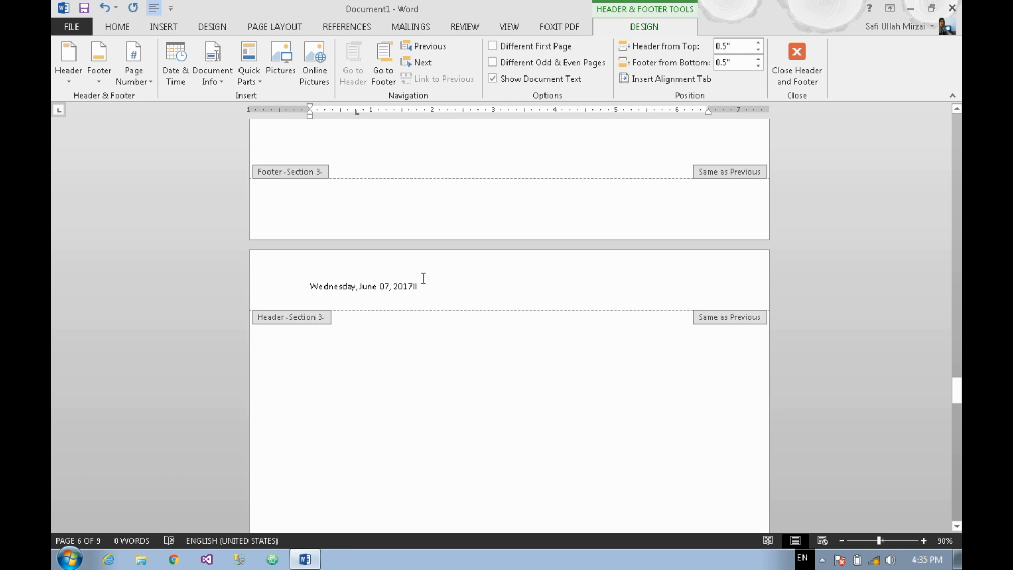
{"action": "scroll", "coordinate": [422, 306], "scroll_direction": "down", "scroll_amount": 10}
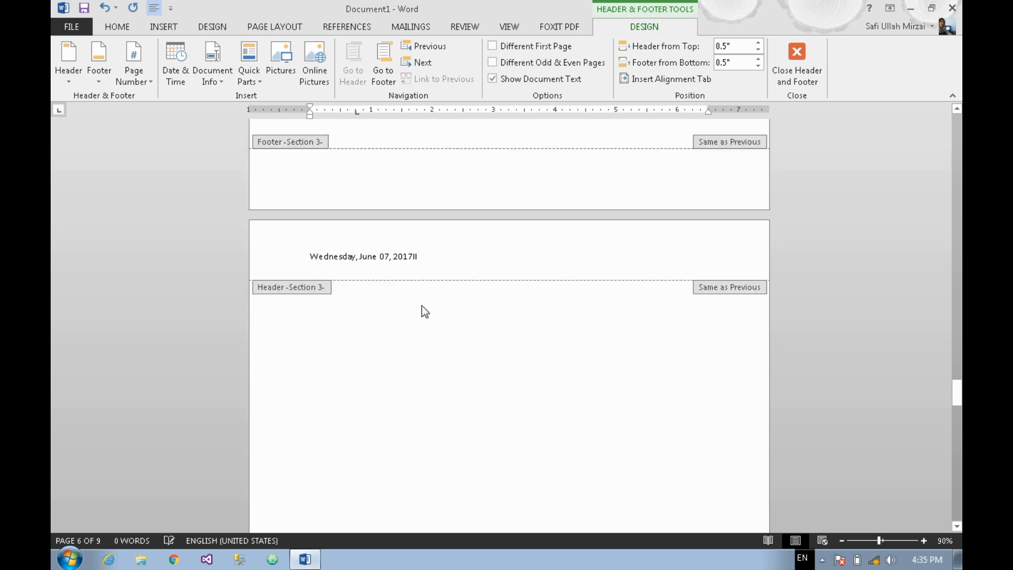
{"action": "scroll", "coordinate": [424, 306], "scroll_direction": "down", "scroll_amount": 13}
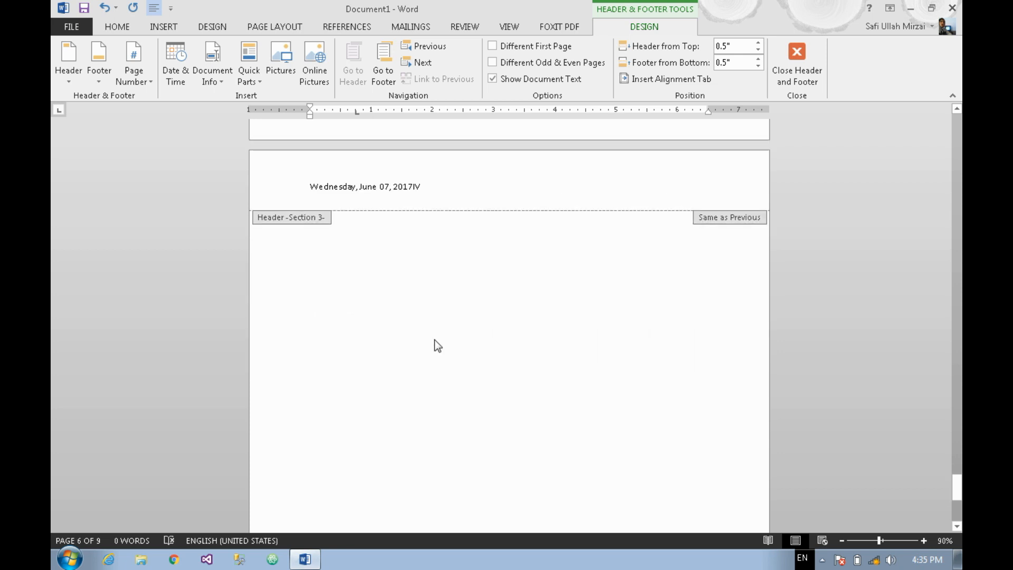
{"action": "scroll", "coordinate": [434, 340], "scroll_direction": "down", "scroll_amount": 4}
{"action": "scroll", "coordinate": [433, 340], "scroll_direction": "up", "scroll_amount": 5}
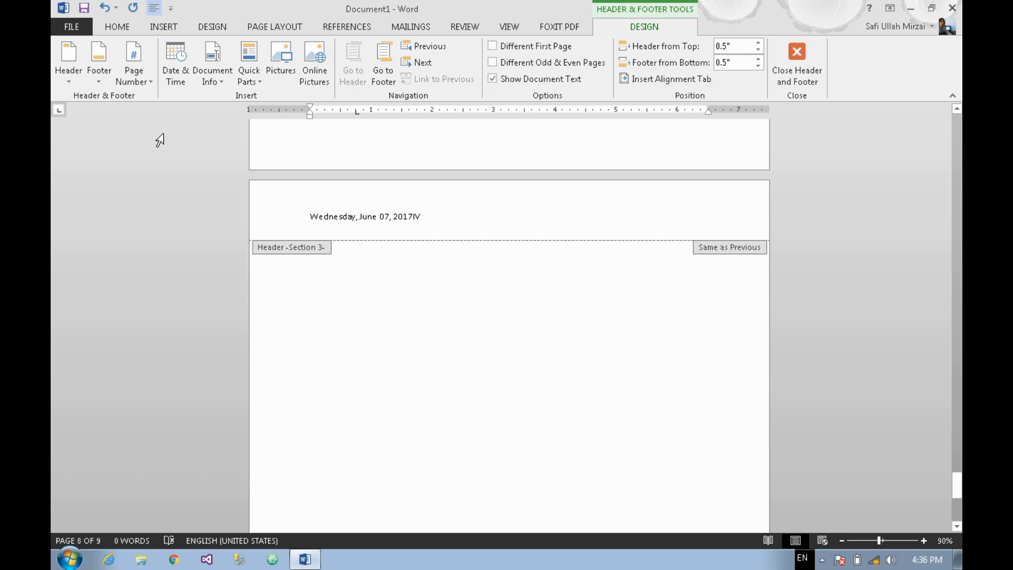
{"action": "left_click", "coordinate": [216, 80]}
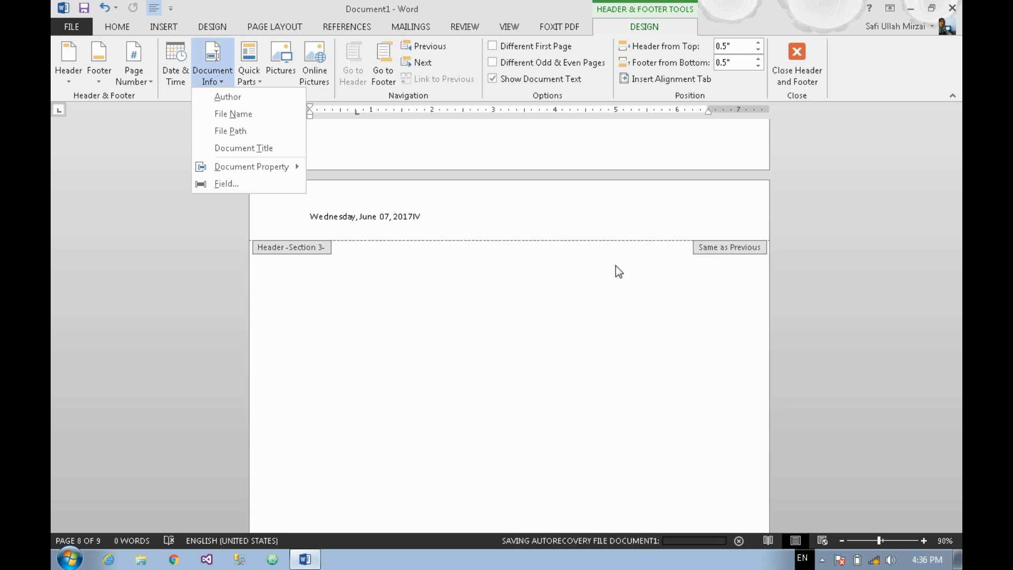
{"action": "scroll", "coordinate": [554, 274], "scroll_direction": "down", "scroll_amount": 5}
{"action": "scroll", "coordinate": [528, 369], "scroll_direction": "down", "scroll_amount": 3}
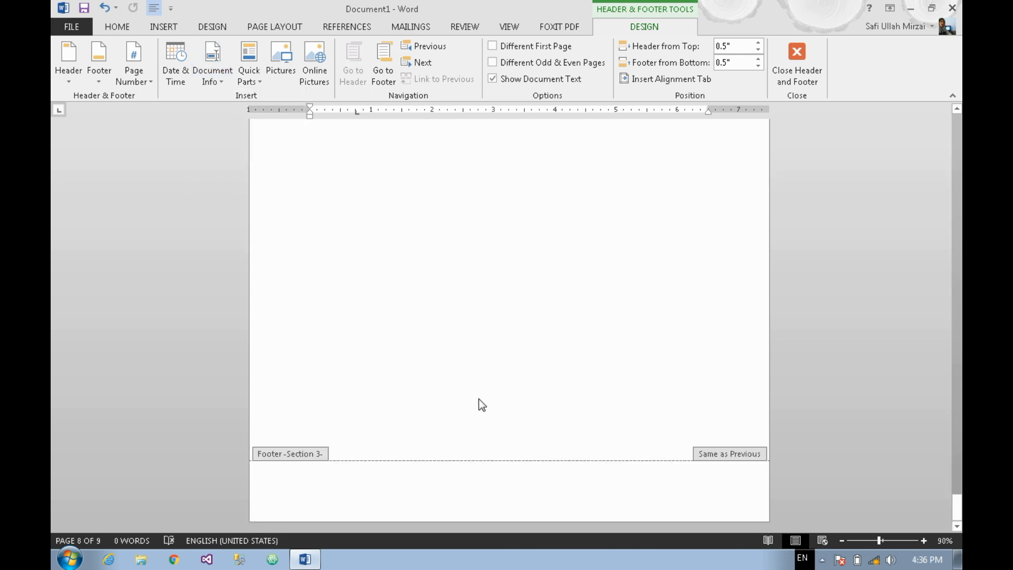
Step: Insert the author property into the section 3 footer on page 9
{"action": "left_click", "coordinate": [413, 504]}
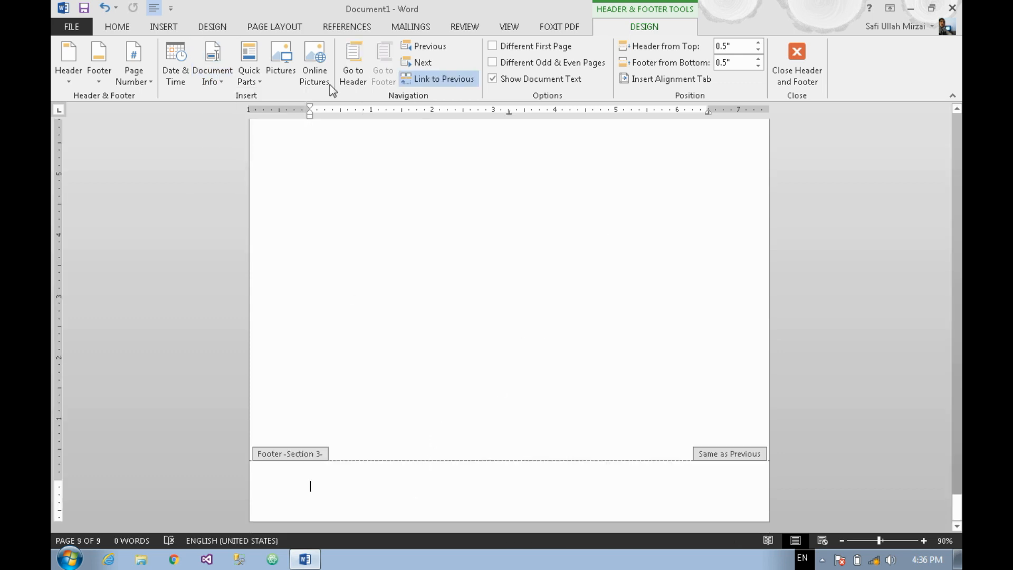
{"action": "left_click", "coordinate": [217, 83]}
{"action": "left_click", "coordinate": [229, 93]}
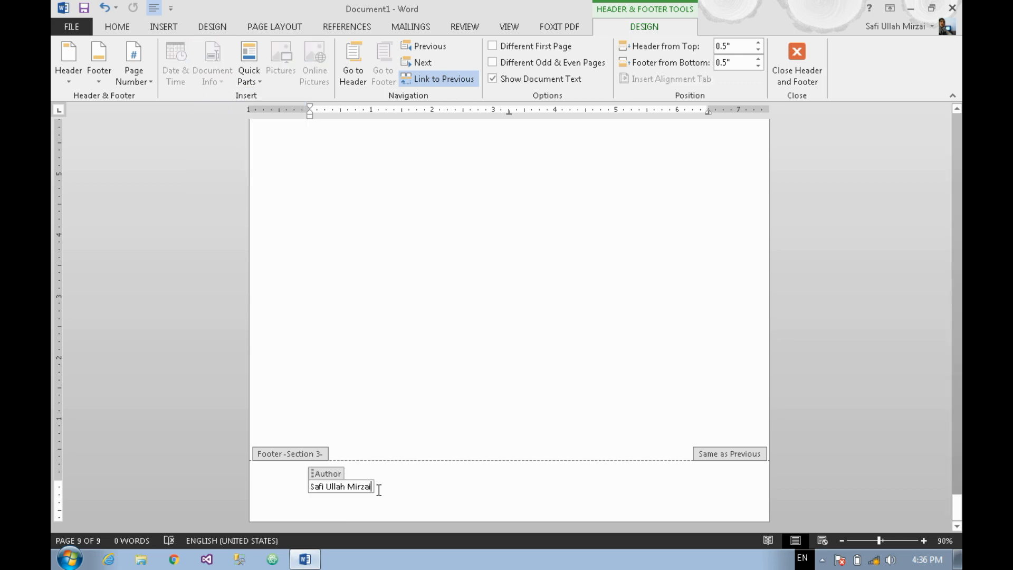
Step: Try to place the insertion point after the author field, leaving the section 3 footer and reopening it for editing
{"action": "left_click_drag", "start_coordinate": [372, 486], "coordinate": [294, 487]}
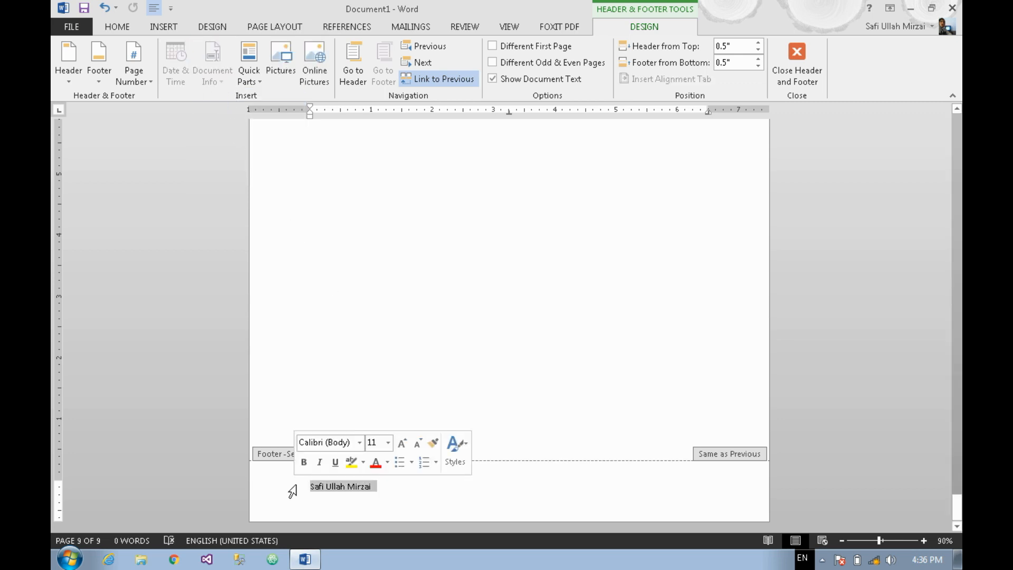
{"action": "left_click", "coordinate": [397, 486]}
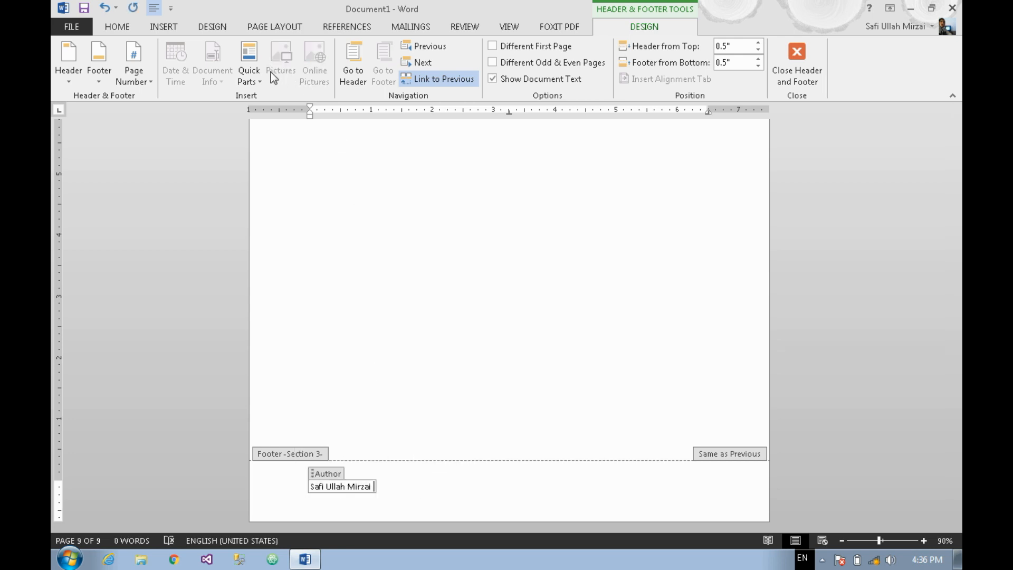
{"action": "left_click", "coordinate": [528, 505]}
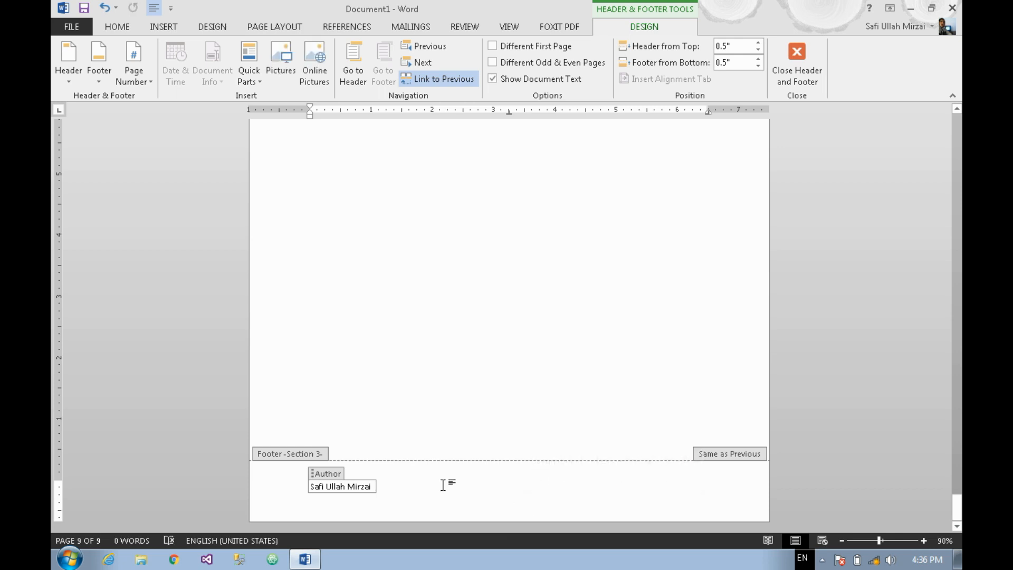
{"action": "left_click", "coordinate": [396, 483]}
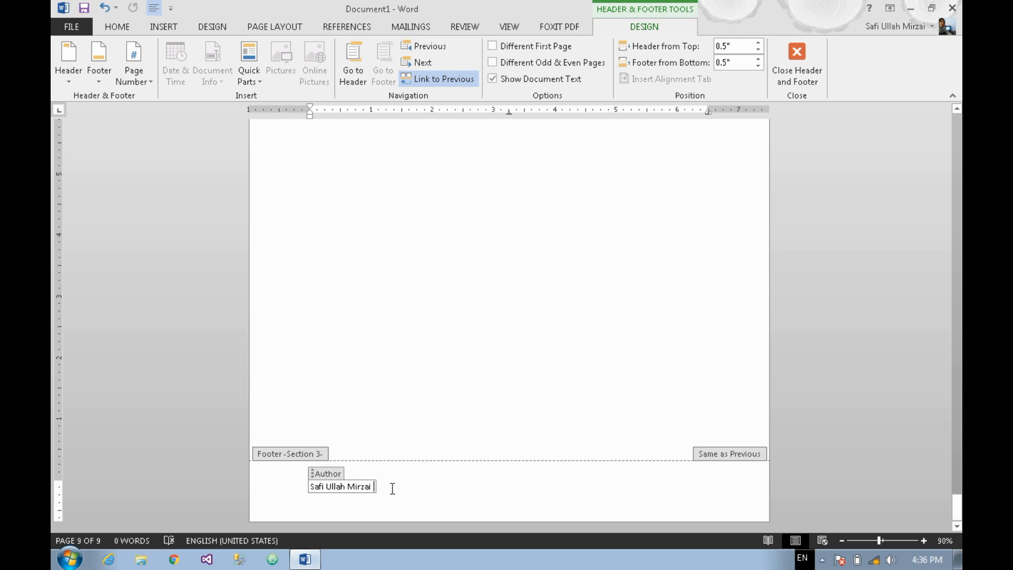
{"action": "double_click", "coordinate": [422, 442]}
{"action": "scroll", "coordinate": [480, 493], "scroll_direction": "down", "scroll_amount": 4}
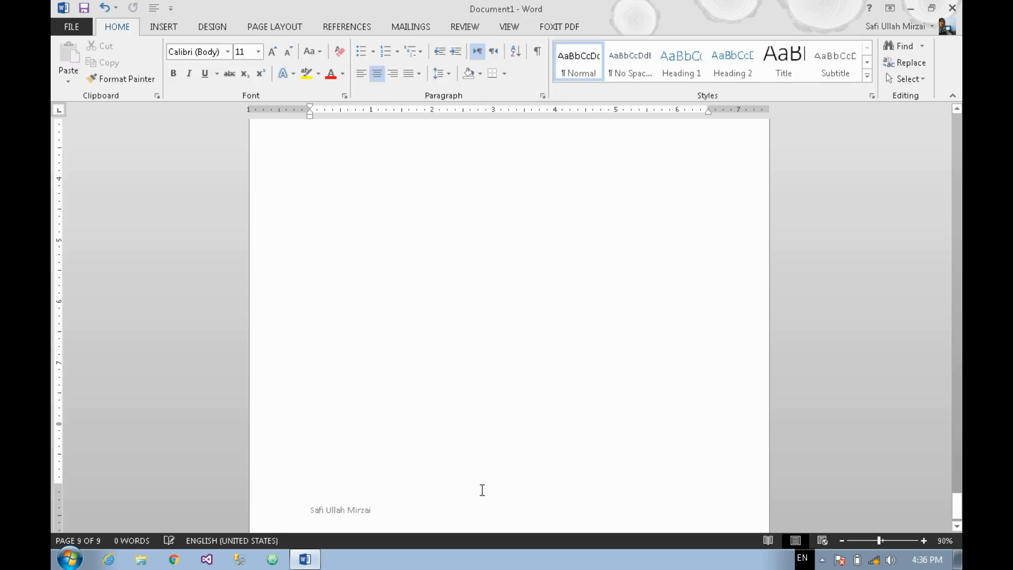
{"action": "double_click", "coordinate": [465, 513]}
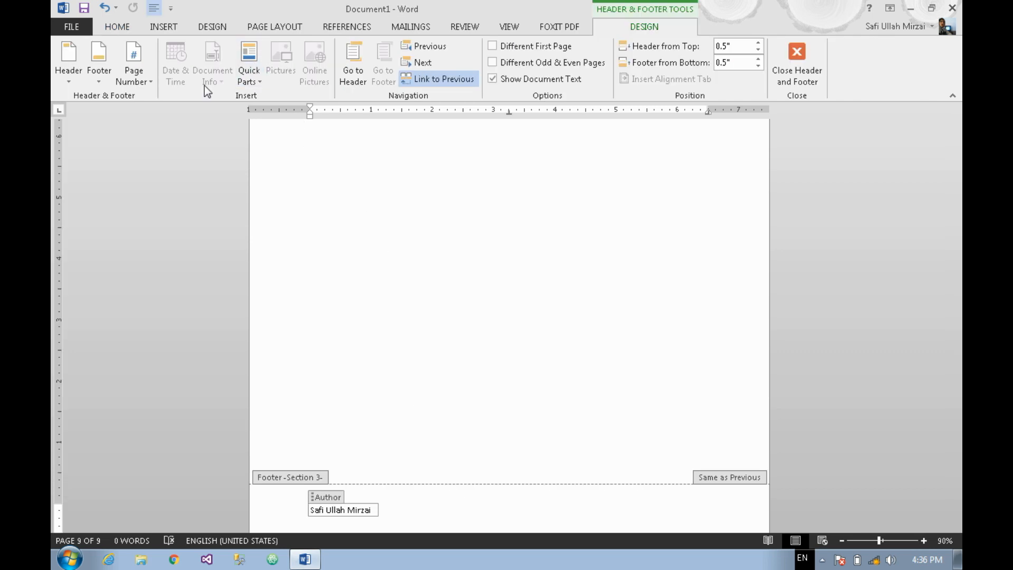
{"action": "left_click", "coordinate": [387, 514]}
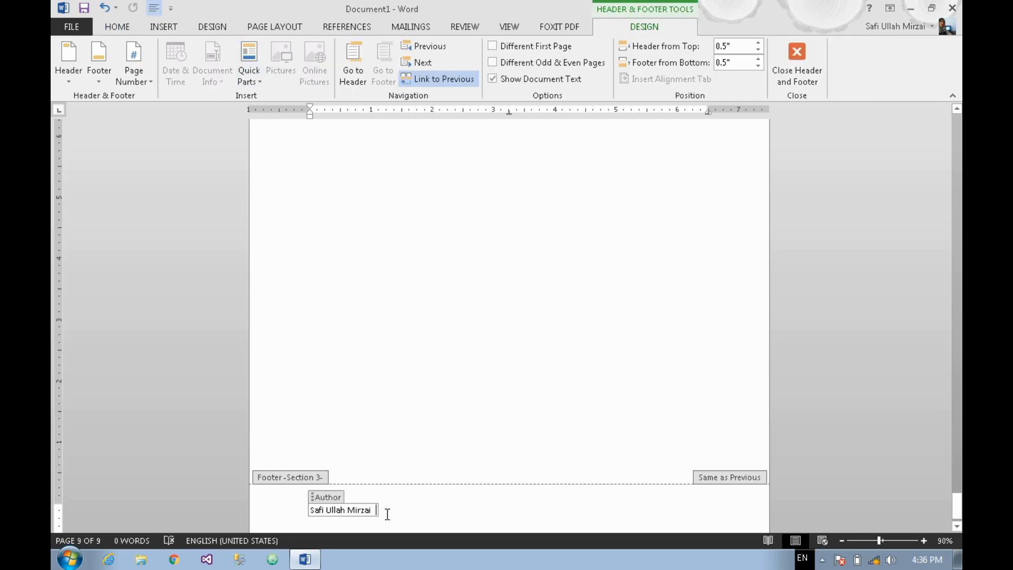
{"action": "left_click", "coordinate": [387, 516]}
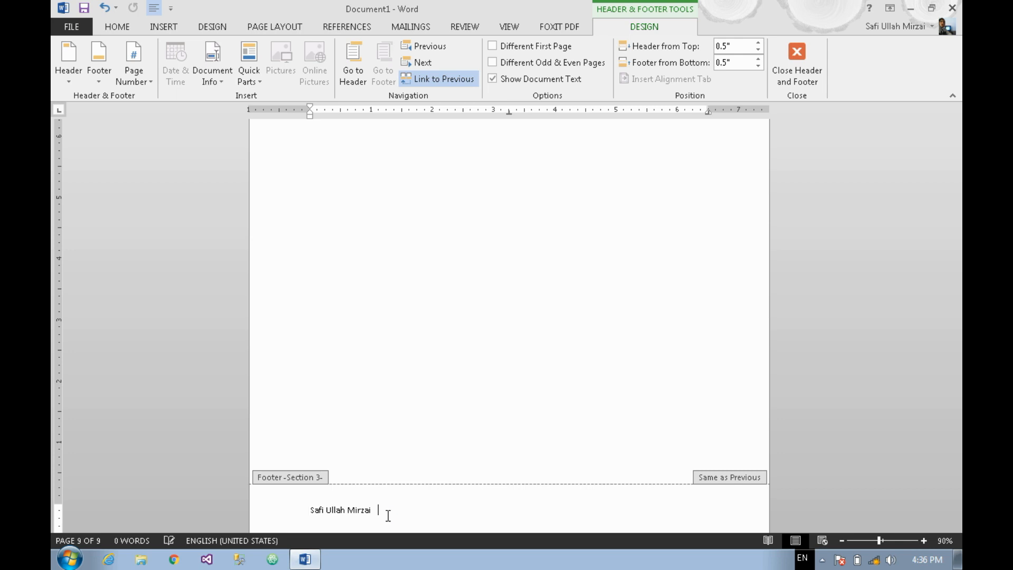
Step: Try to insert the file name from the document information beside the author field in the footer
{"action": "left_click", "coordinate": [217, 85]}
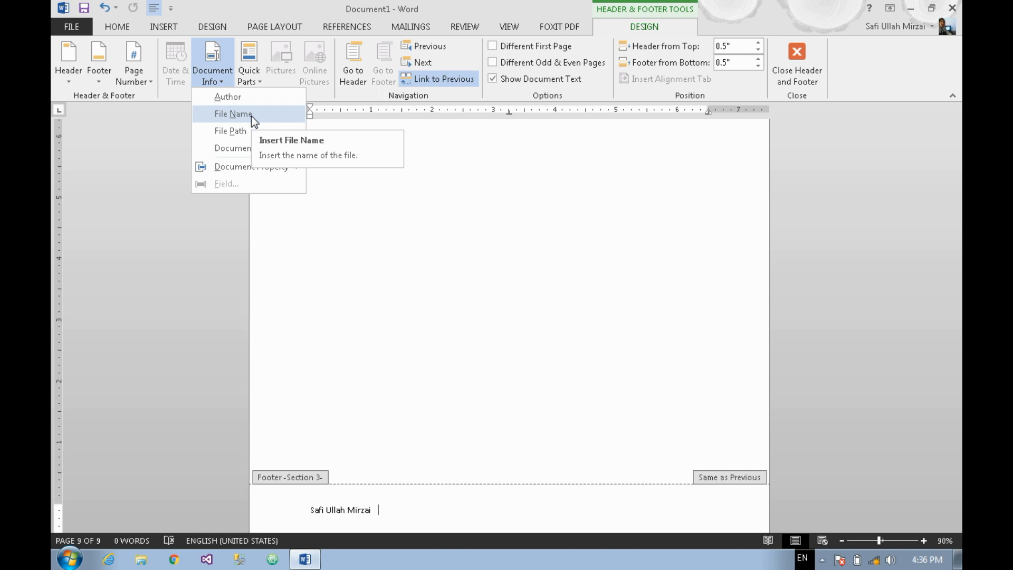
{"action": "key", "text": "Escape"}
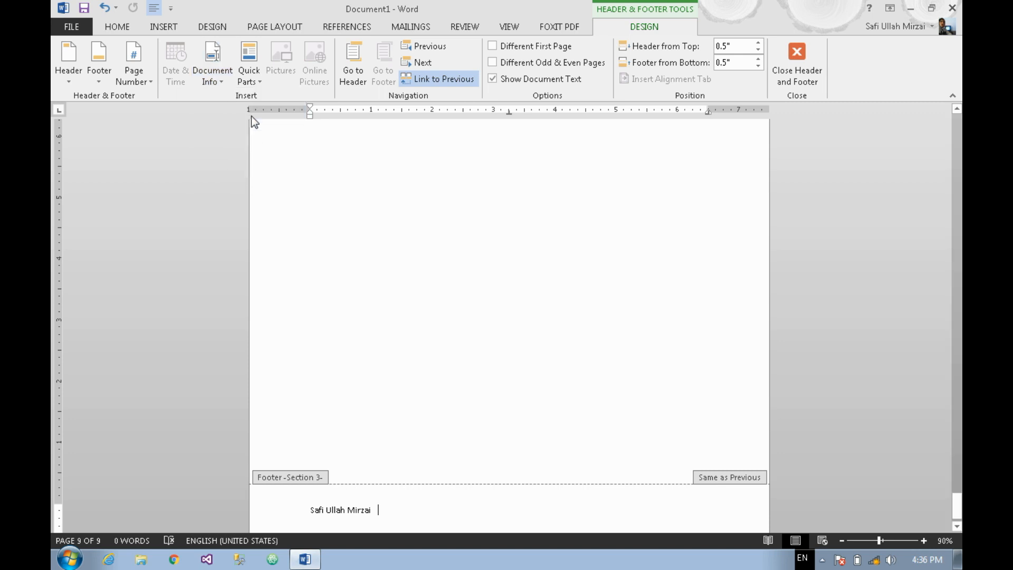
{"action": "scroll", "coordinate": [251, 115], "scroll_direction": "down", "scroll_amount": 1}
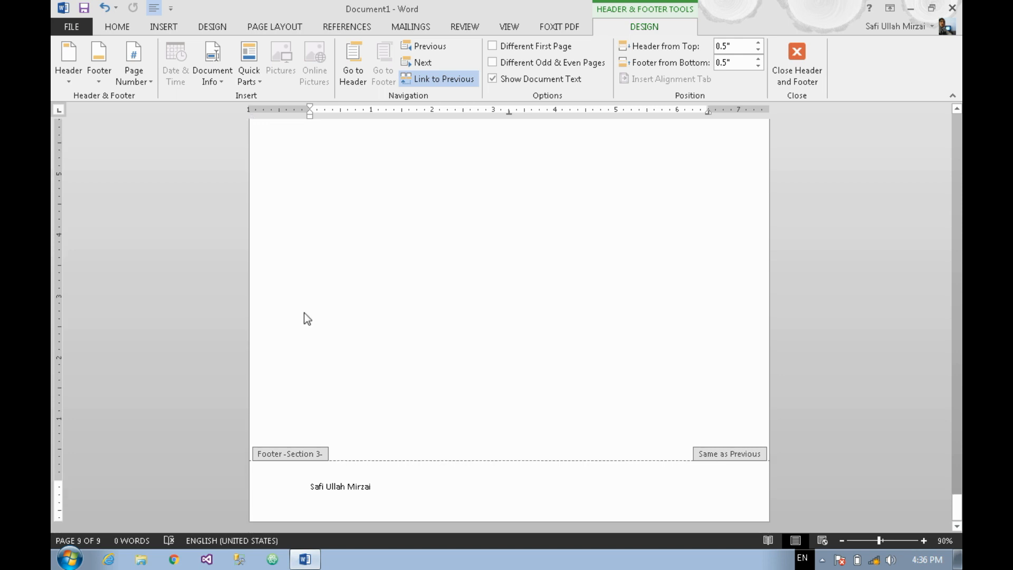
{"action": "left_click", "coordinate": [213, 69]}
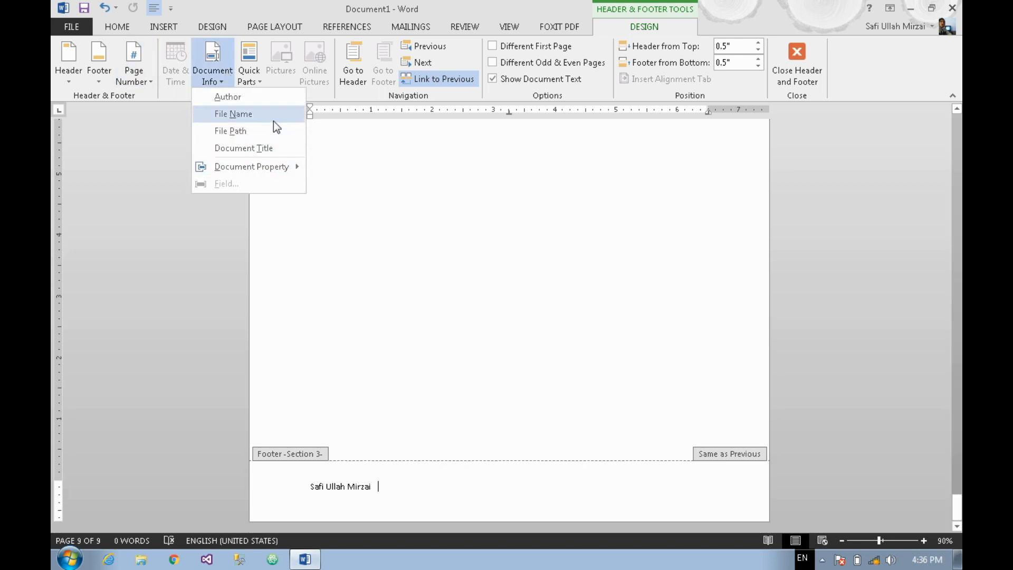
{"action": "left_click", "coordinate": [273, 122]}
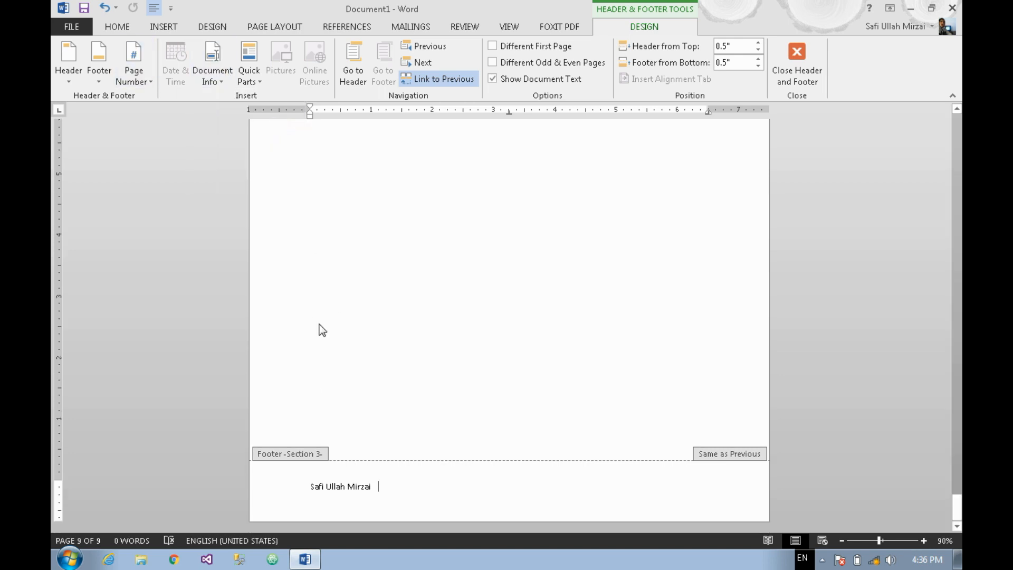
Step: Add the placeholder text "hkhjl" further along the footer line, outside the author field, and remove its last letter
{"action": "left_click", "coordinate": [434, 503]}
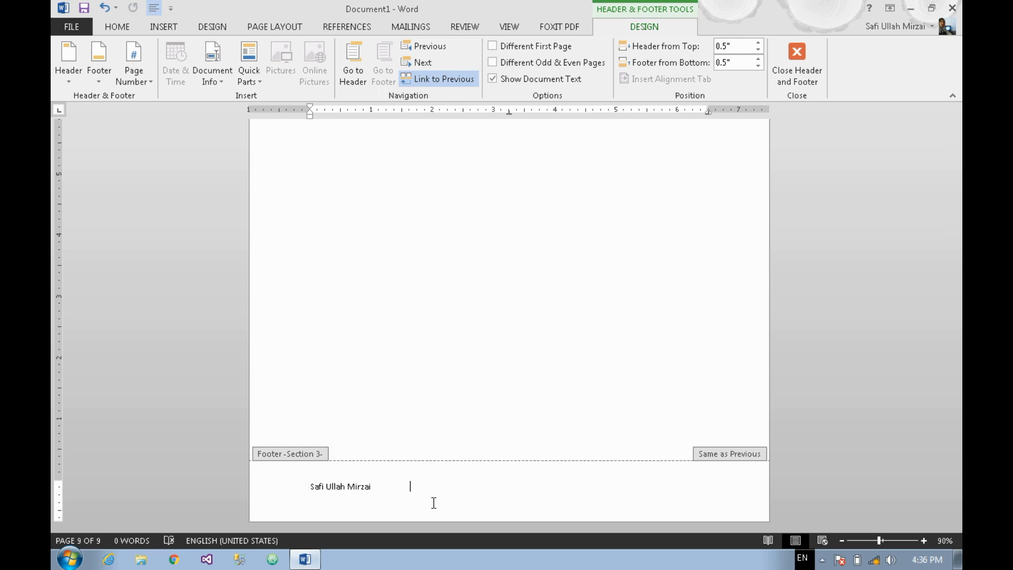
{"action": "type", "text": "hkhjl"}
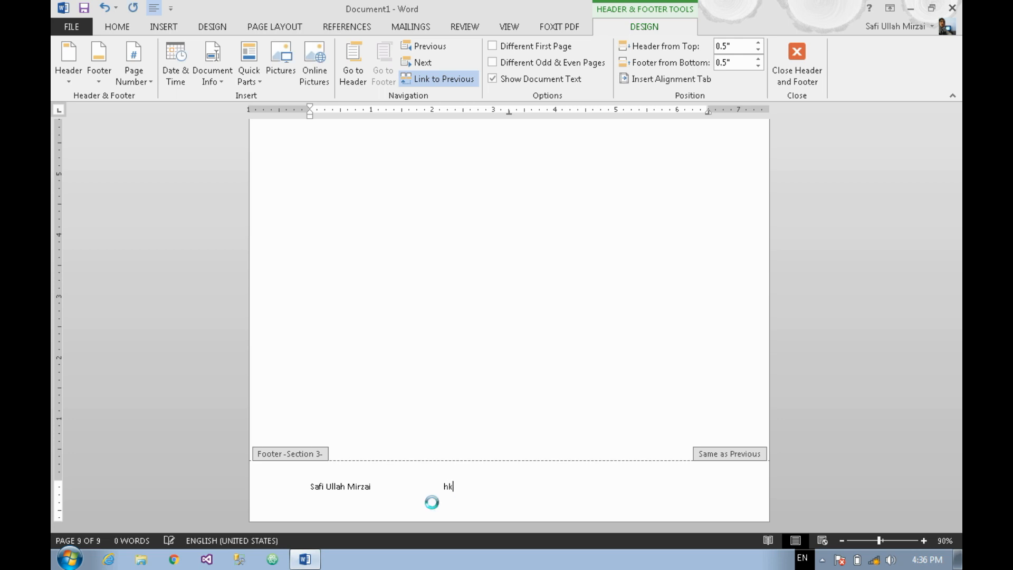
{"action": "left_click", "coordinate": [420, 488]}
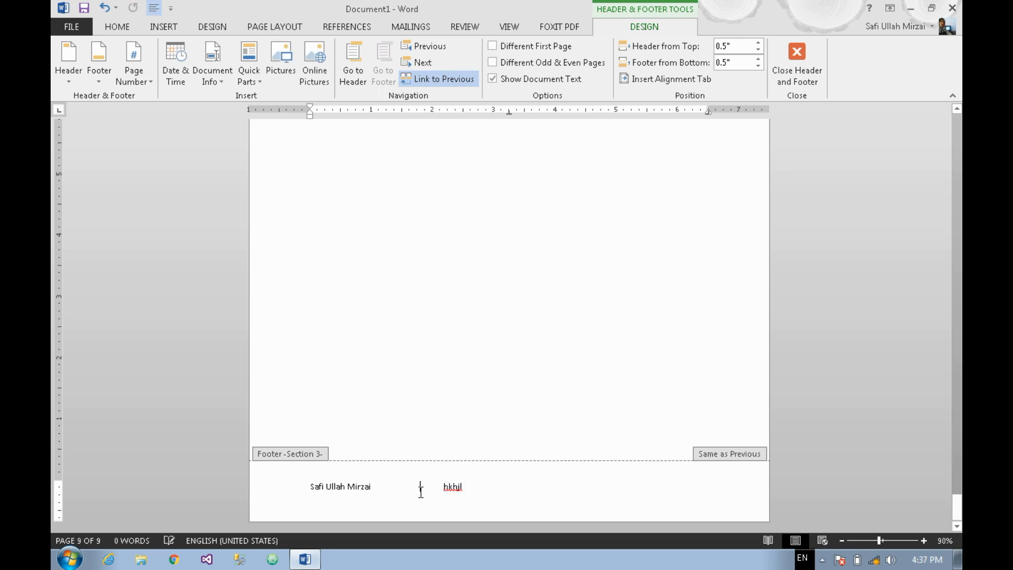
{"action": "left_click", "coordinate": [444, 485]}
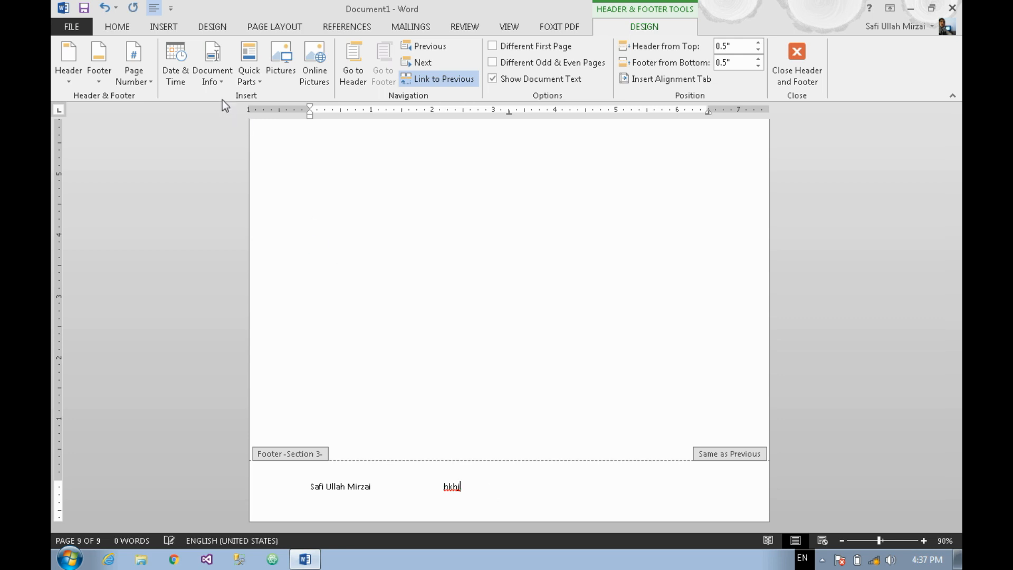
Step: Insert the file name into the footer after the placeholder text, and delete the placeholder letters in front of it
{"action": "left_click", "coordinate": [213, 74]}
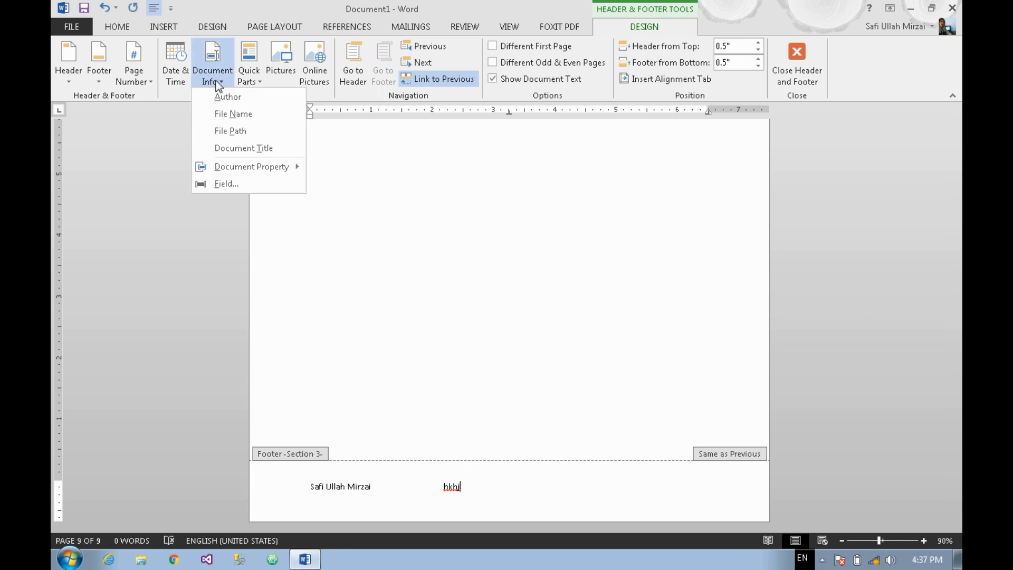
{"action": "left_click", "coordinate": [265, 115]}
{"action": "key", "text": "Left"}
{"action": "key", "text": "BackSpace"}
{"action": "key", "text": "BackSpace"}
{"action": "key", "text": "BackSpace"}
{"action": "key", "text": "BackSpace"}
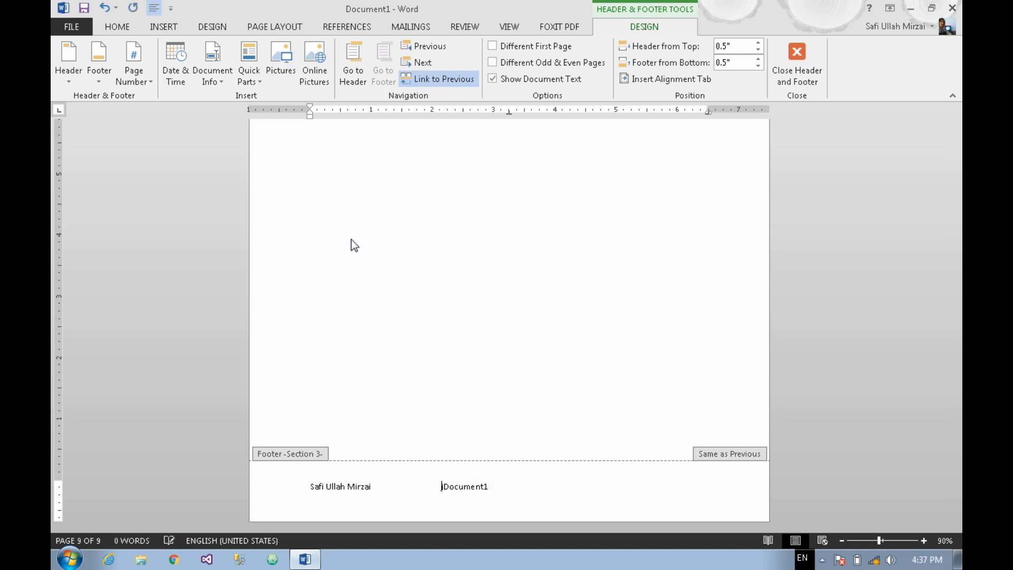
Step: Try inserting the file path twice after the file name in the footer, and undo both insertions
{"action": "left_click", "coordinate": [541, 495]}
{"action": "left_click", "coordinate": [222, 79]}
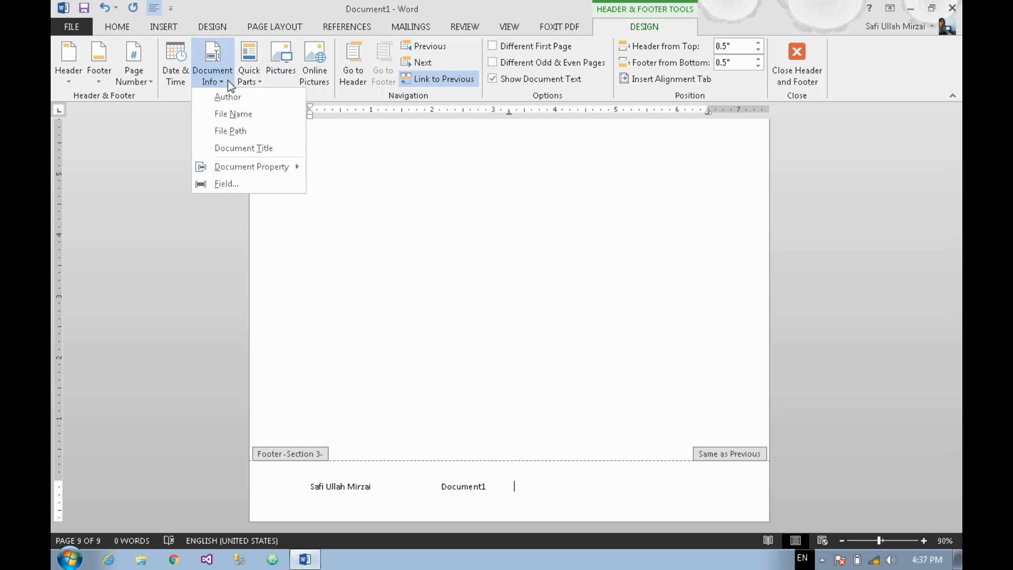
{"action": "left_click", "coordinate": [277, 125]}
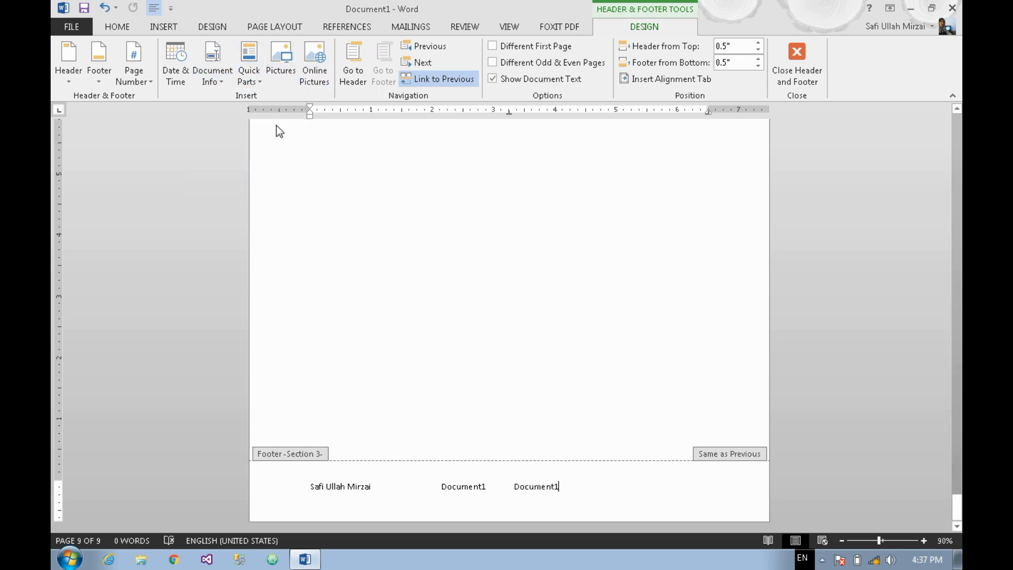
{"action": "left_click", "coordinate": [226, 79]}
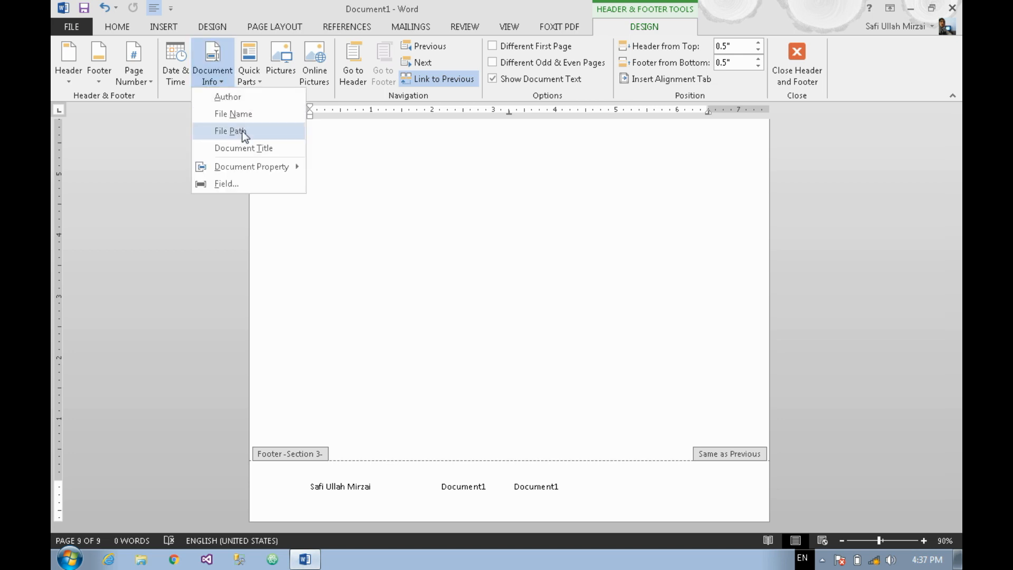
{"action": "left_click", "coordinate": [244, 133]}
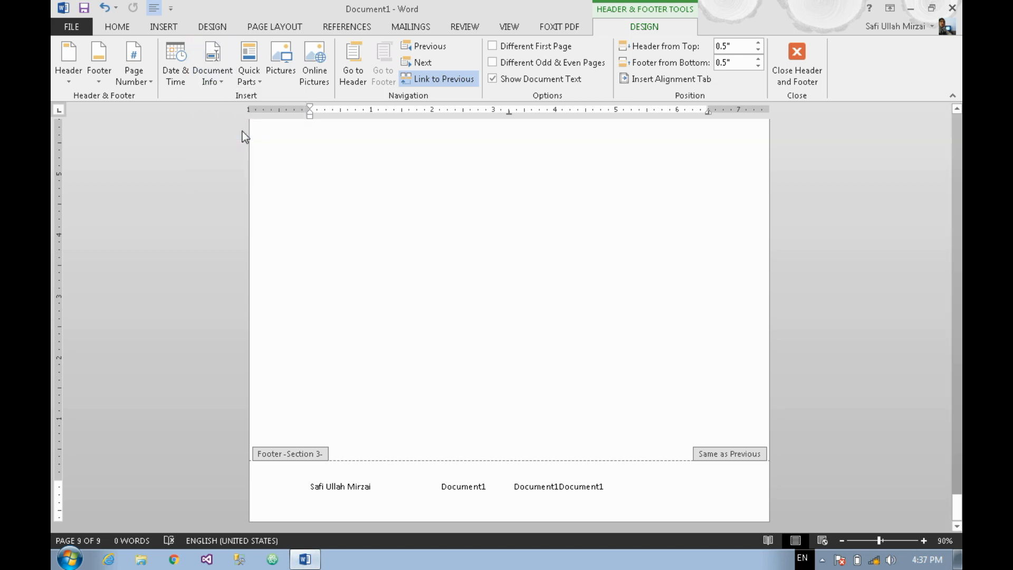
{"action": "key", "text": "ctrl+z"}
{"action": "key", "text": "ctrl+z"}
Step: Save the document on the computer as a Word Document named Doc1 in the Documents library
{"action": "key", "text": "ctrl+s"}
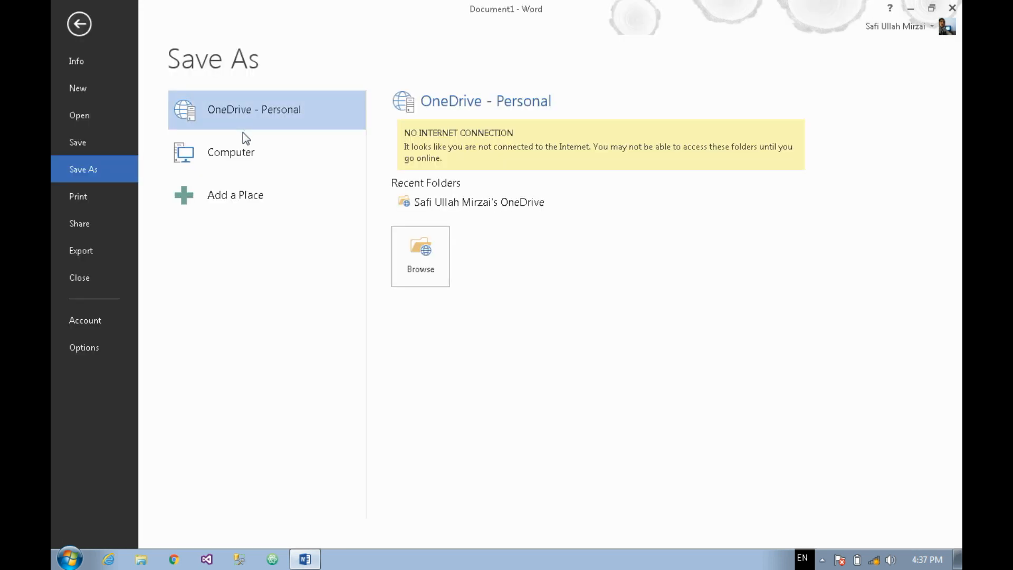
{"action": "left_click", "coordinate": [247, 149]}
{"action": "left_click", "coordinate": [460, 155]}
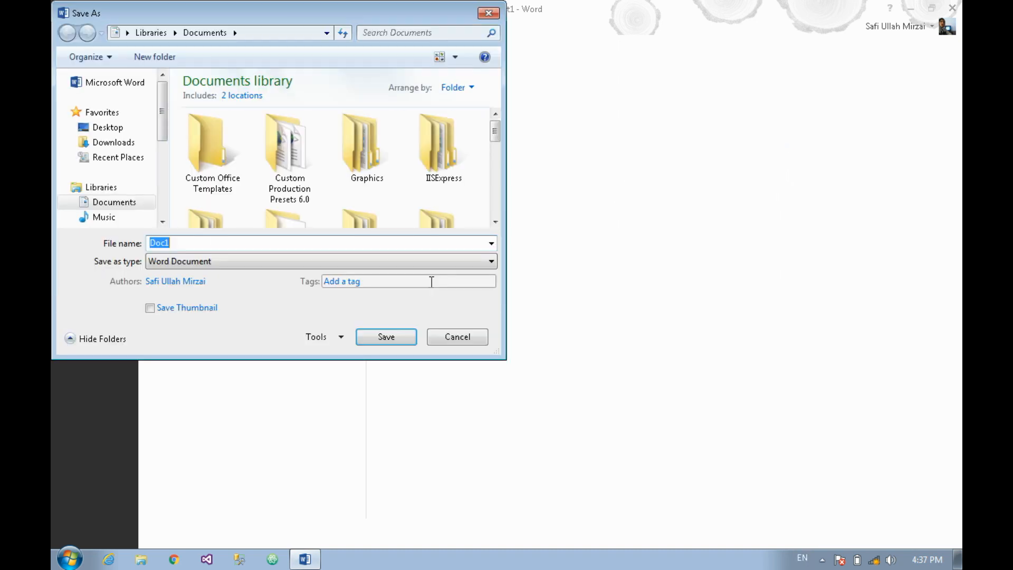
{"action": "left_click", "coordinate": [385, 337]}
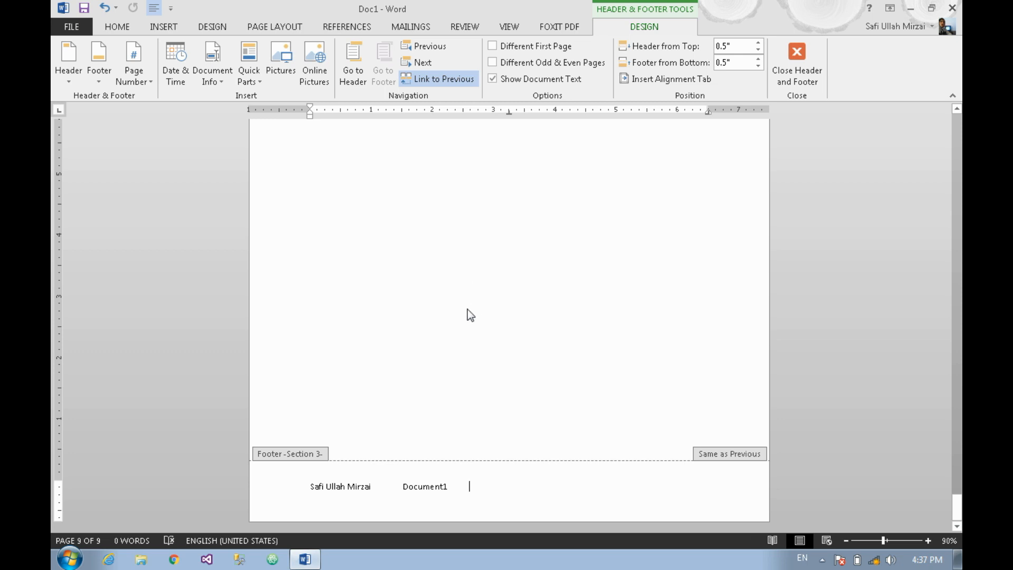
Step: Insert the file path after the file name in the footer, followed by the document title
{"action": "left_click", "coordinate": [223, 79]}
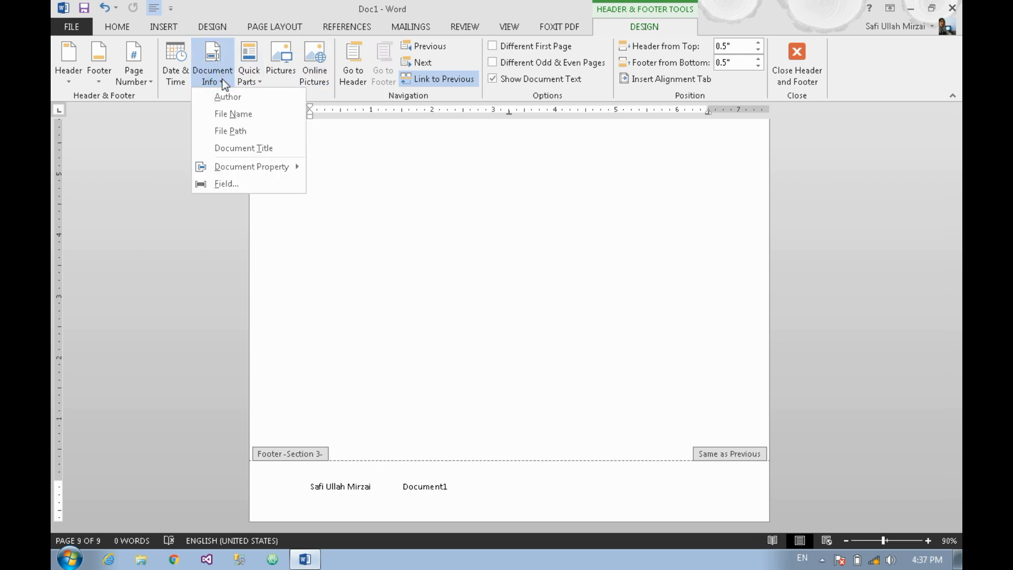
{"action": "left_click", "coordinate": [264, 131]}
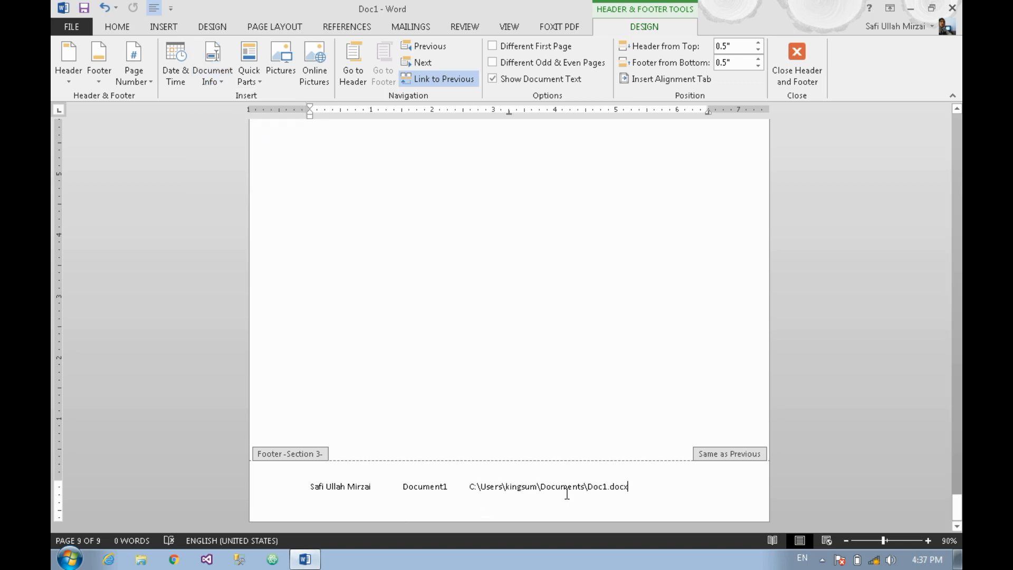
{"action": "key", "text": "Tab"}
{"action": "left_click", "coordinate": [210, 75]}
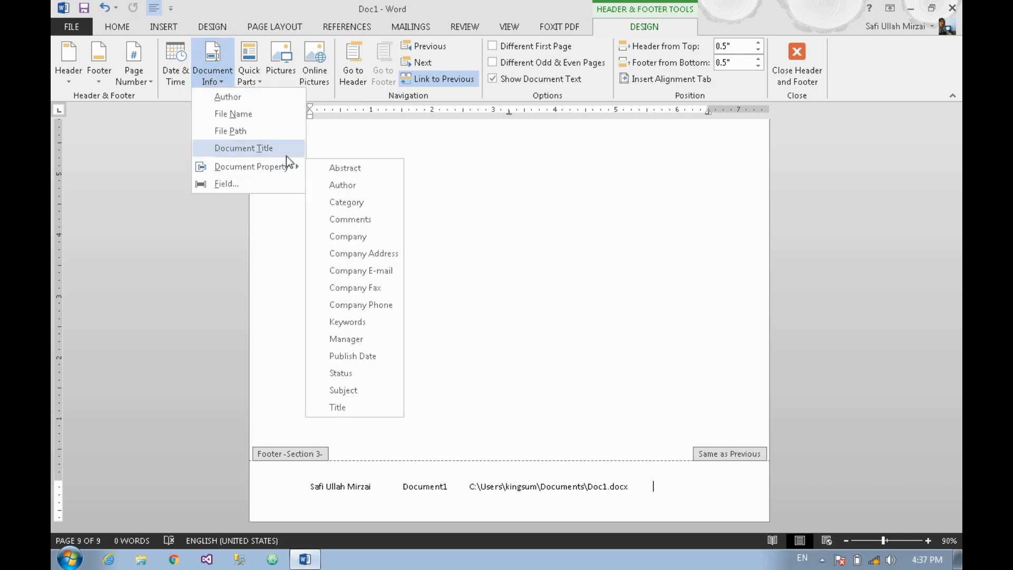
{"action": "left_click", "coordinate": [273, 150]}
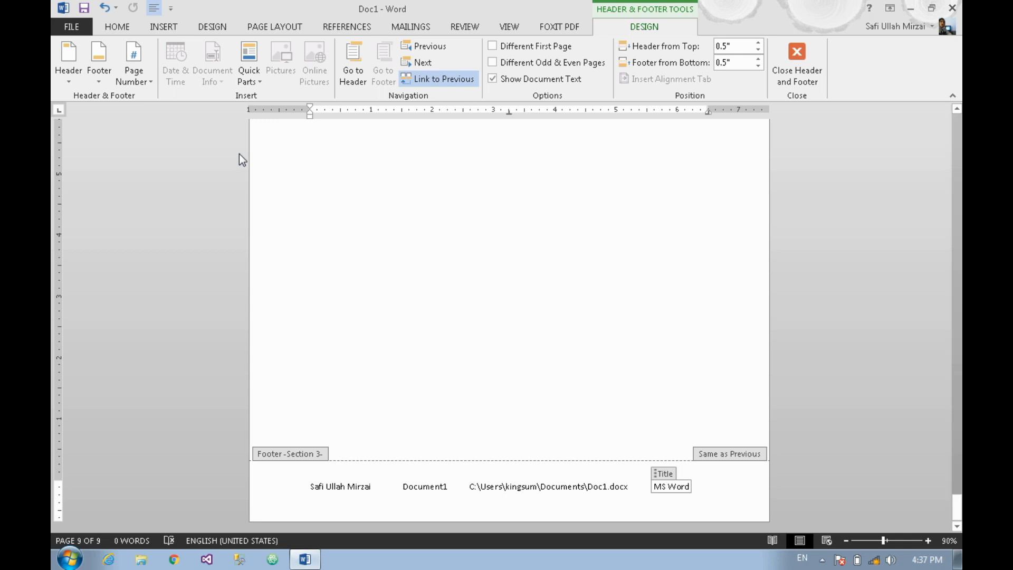
Step: Insert the Company E-mail document property into the footer after the document title
{"action": "left_click", "coordinate": [722, 501]}
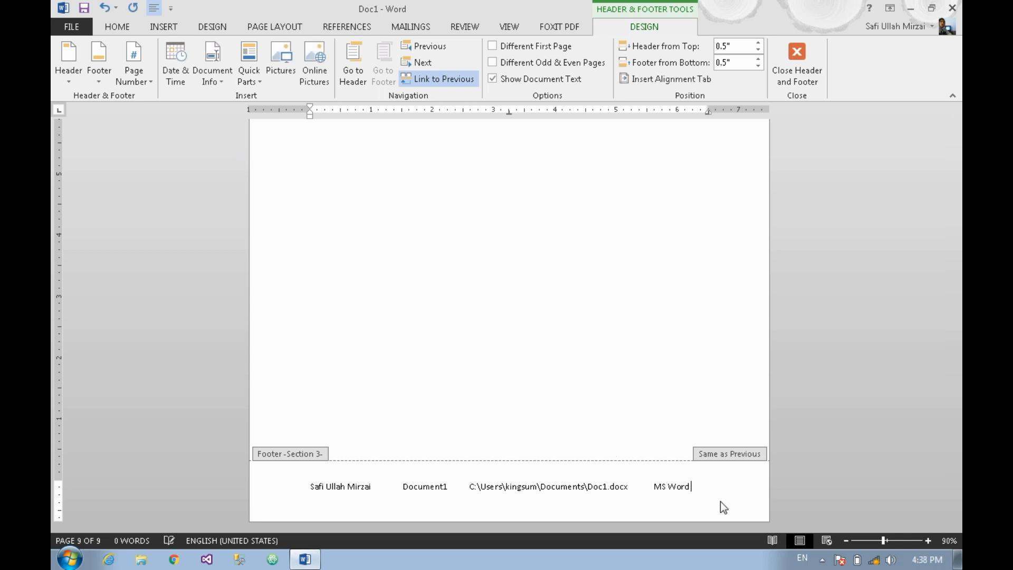
{"action": "key", "text": "Tab"}
{"action": "left_click", "coordinate": [219, 79]}
{"action": "mouse_move", "coordinate": [260, 174]}
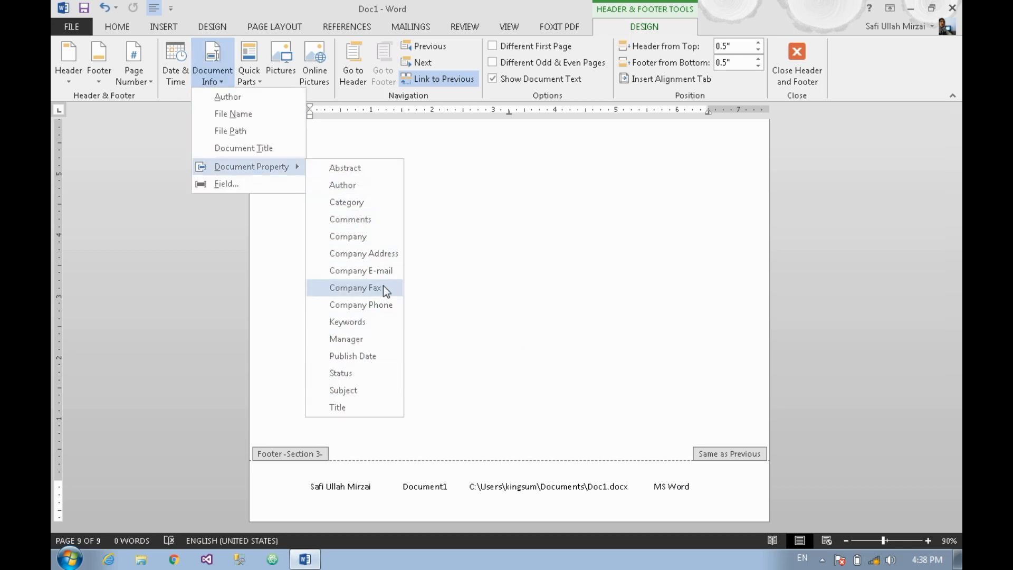
{"action": "left_click", "coordinate": [383, 269]}
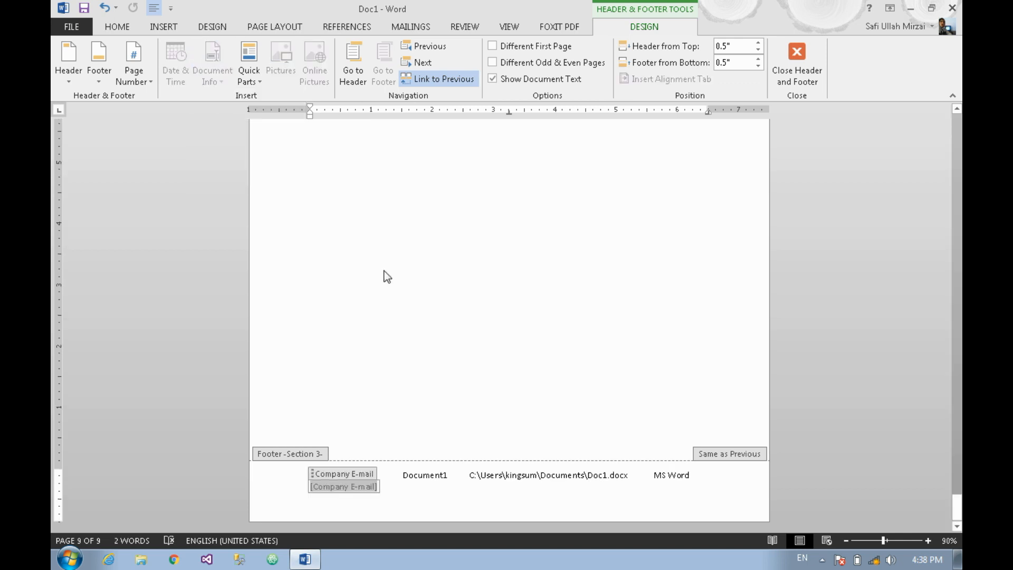
Step: Delete the Company E-mail property from the Section 3 footer
{"action": "key", "text": "Delete"}
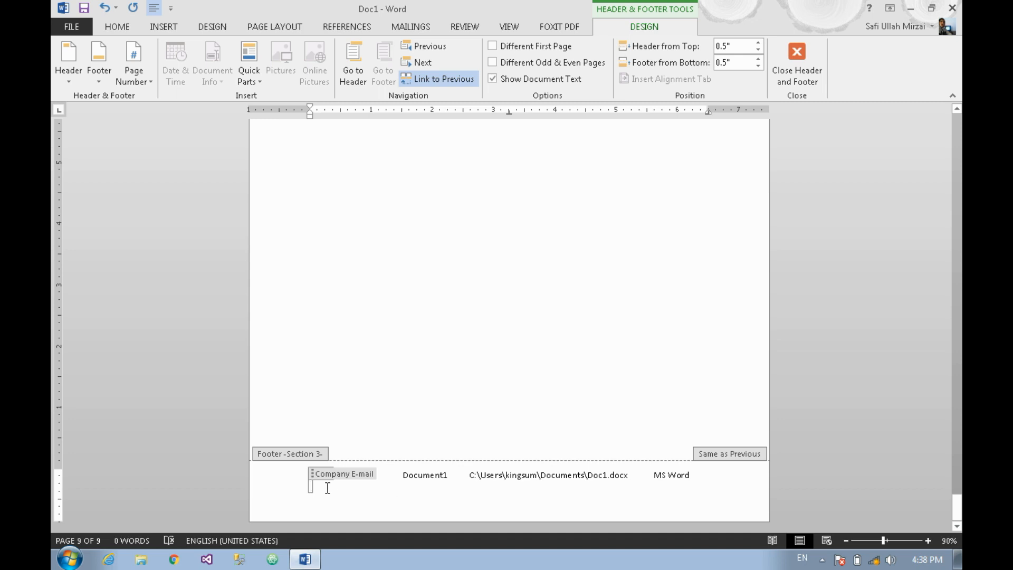
{"action": "left_click", "coordinate": [325, 474]}
{"action": "key", "text": "Delete"}
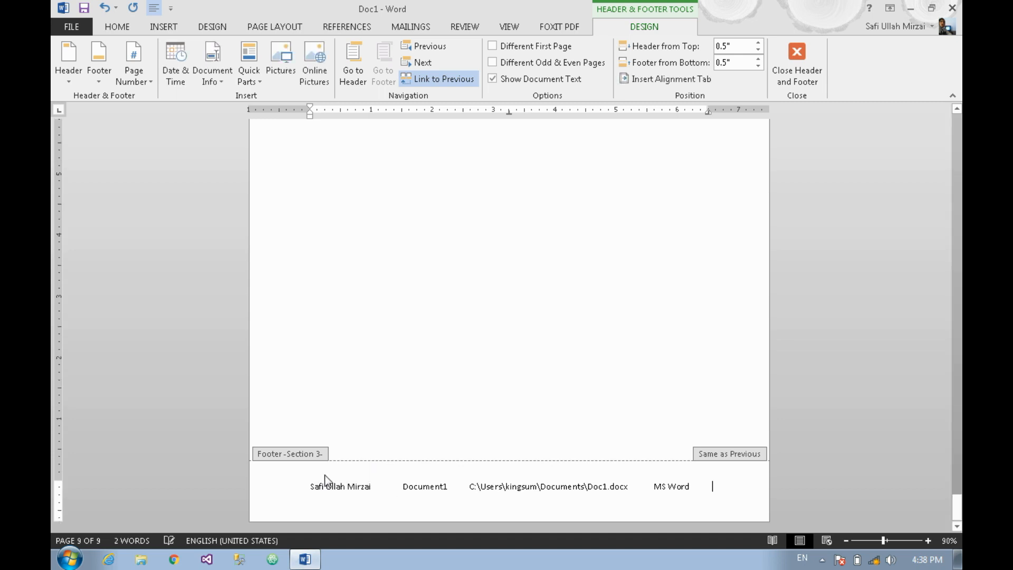
Step: Insert a NumPages field in the "First Second, Third" format after the page number in the last page's header
{"action": "scroll", "coordinate": [372, 453], "scroll_direction": "up", "scroll_amount": 10}
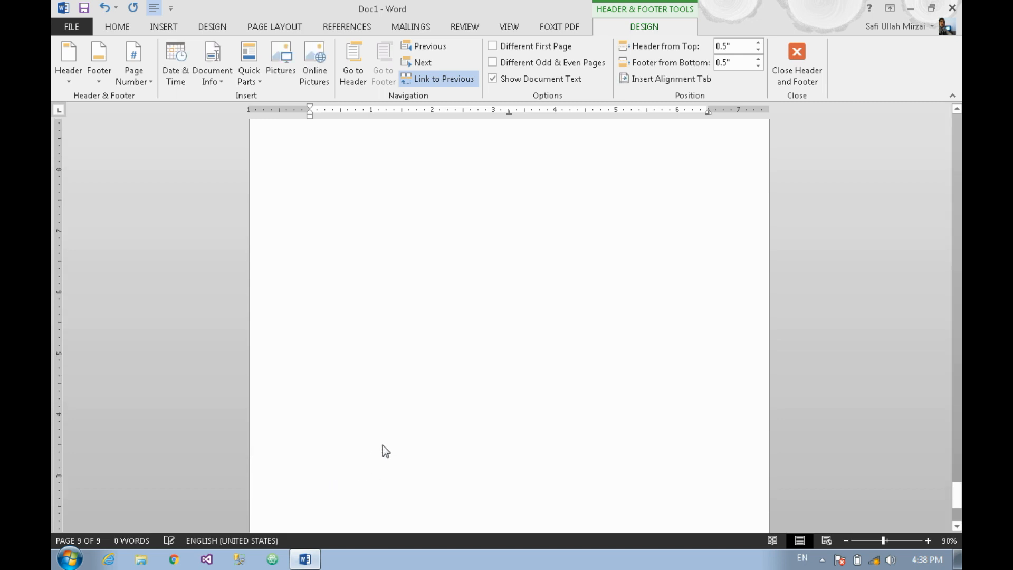
{"action": "left_click", "coordinate": [519, 393]}
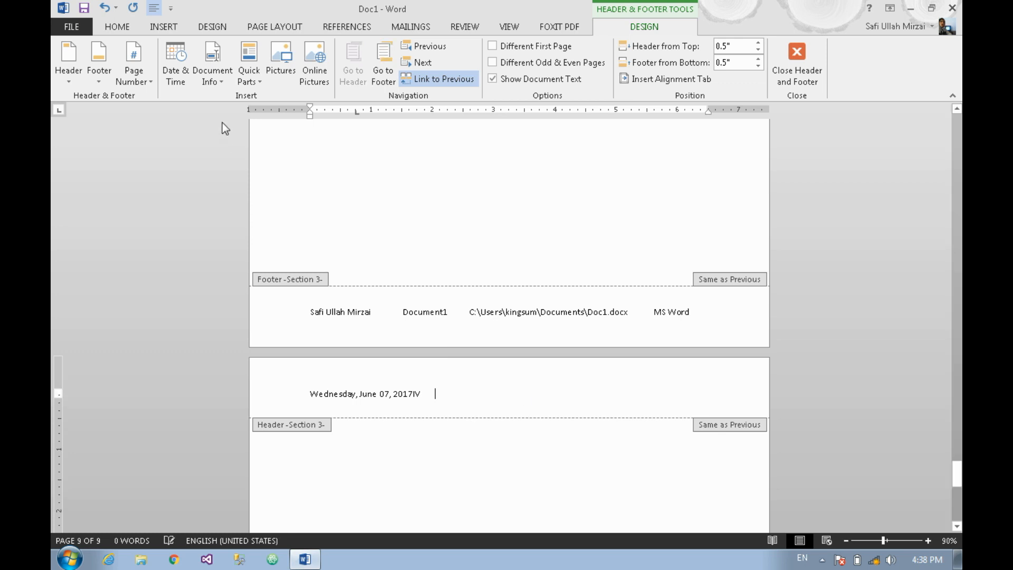
{"action": "left_click", "coordinate": [210, 82]}
{"action": "left_click", "coordinate": [227, 184]}
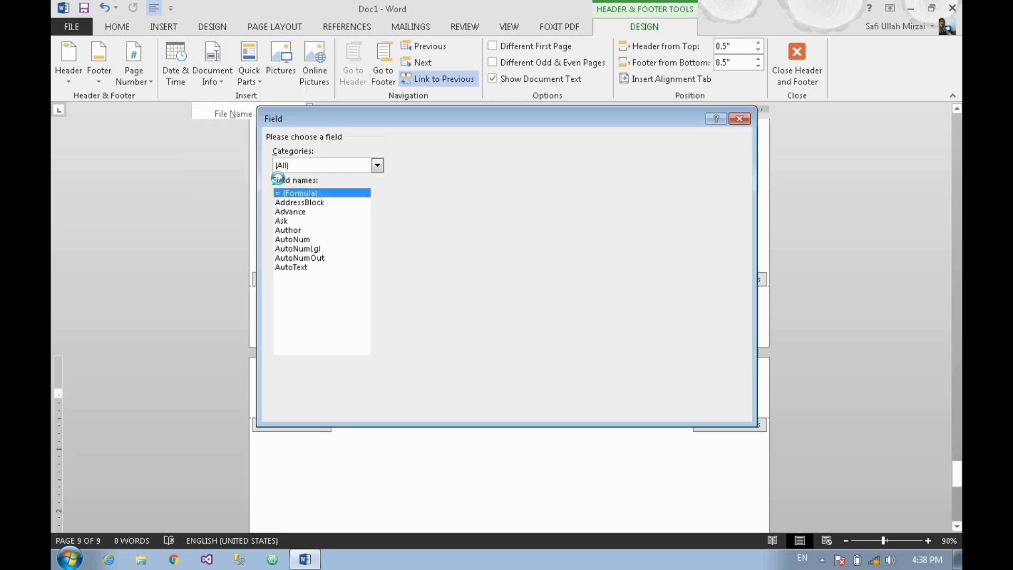
{"action": "scroll", "coordinate": [359, 253], "scroll_direction": "down", "scroll_amount": 10}
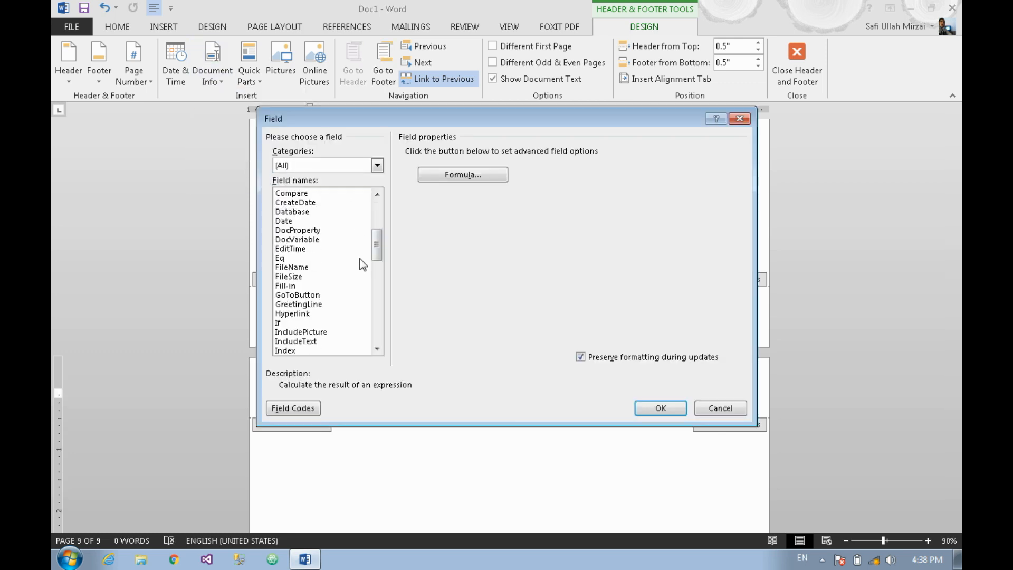
{"action": "scroll", "coordinate": [356, 258], "scroll_direction": "down", "scroll_amount": 10}
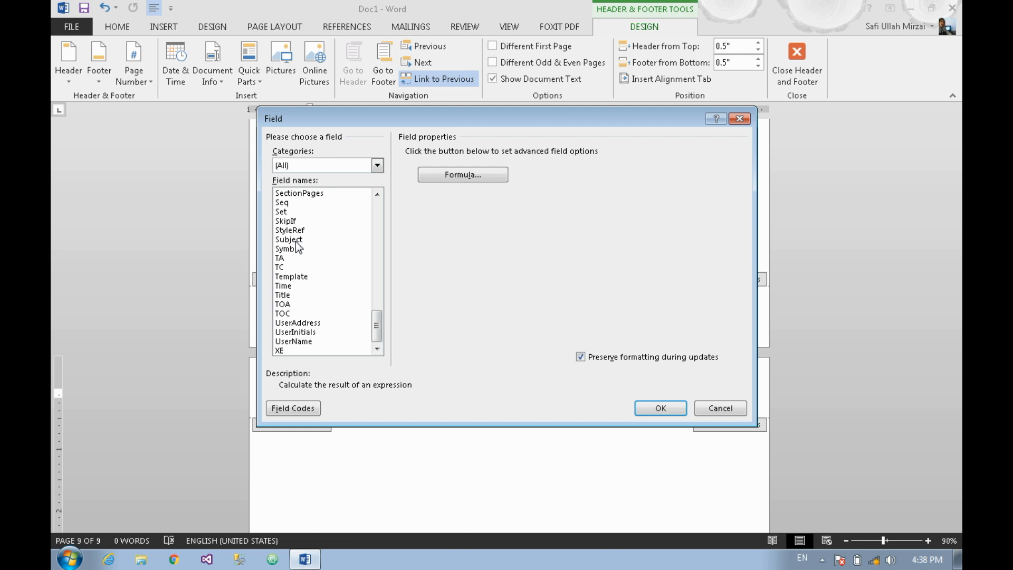
{"action": "scroll", "coordinate": [309, 250], "scroll_direction": "up", "scroll_amount": 2}
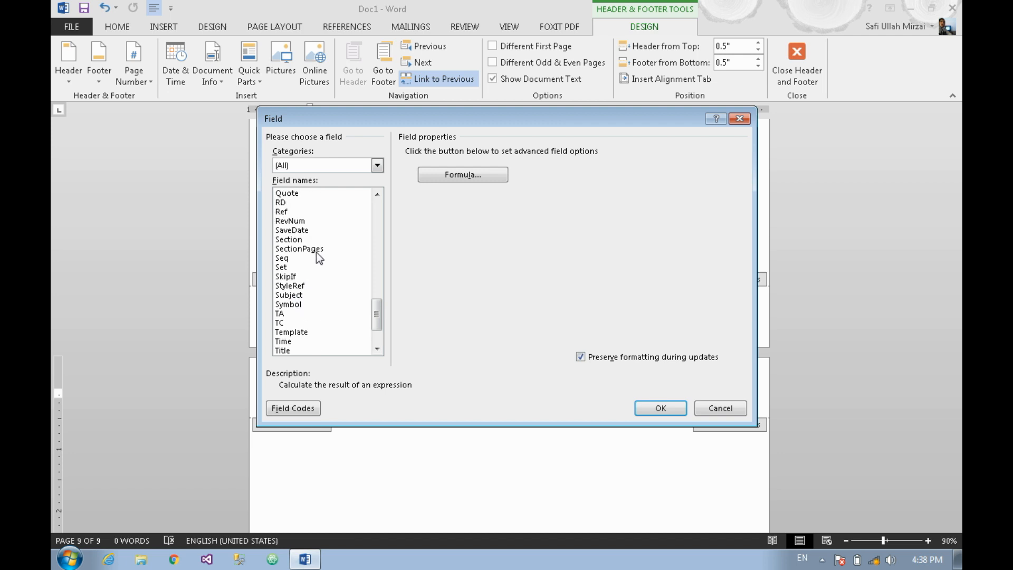
{"action": "scroll", "coordinate": [317, 254], "scroll_direction": "up", "scroll_amount": 3}
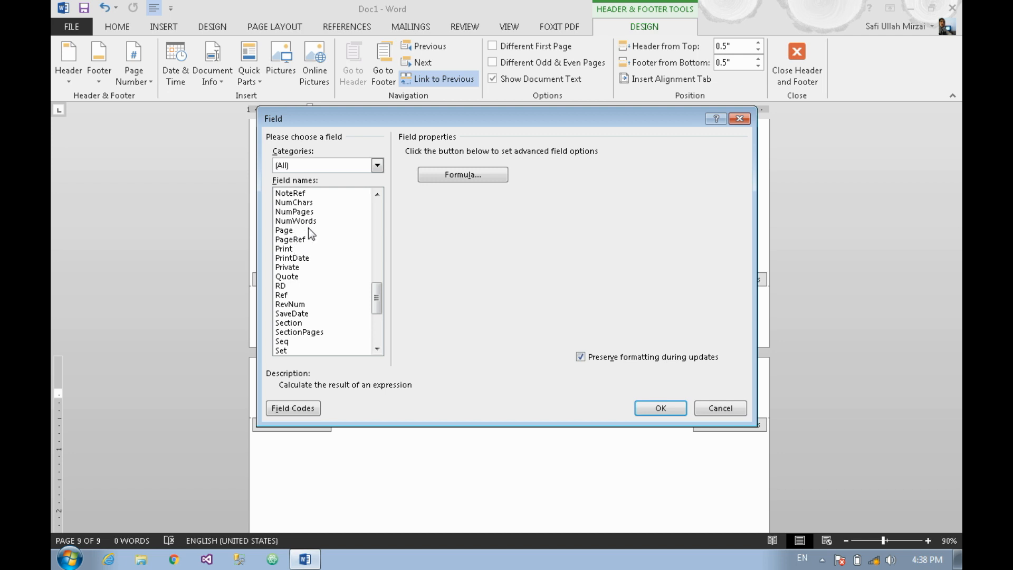
{"action": "left_click", "coordinate": [293, 232]}
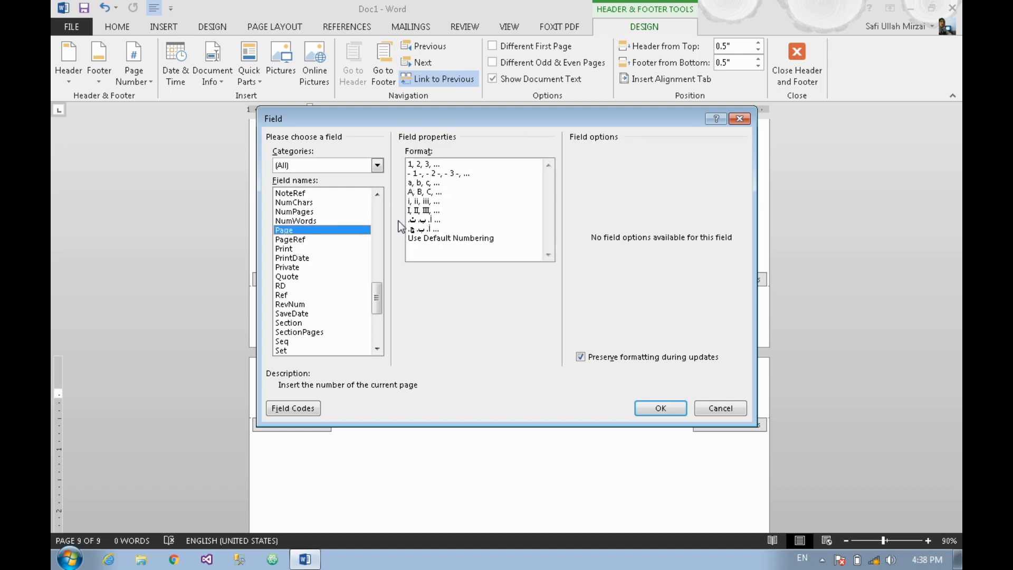
{"action": "left_click", "coordinate": [288, 213]}
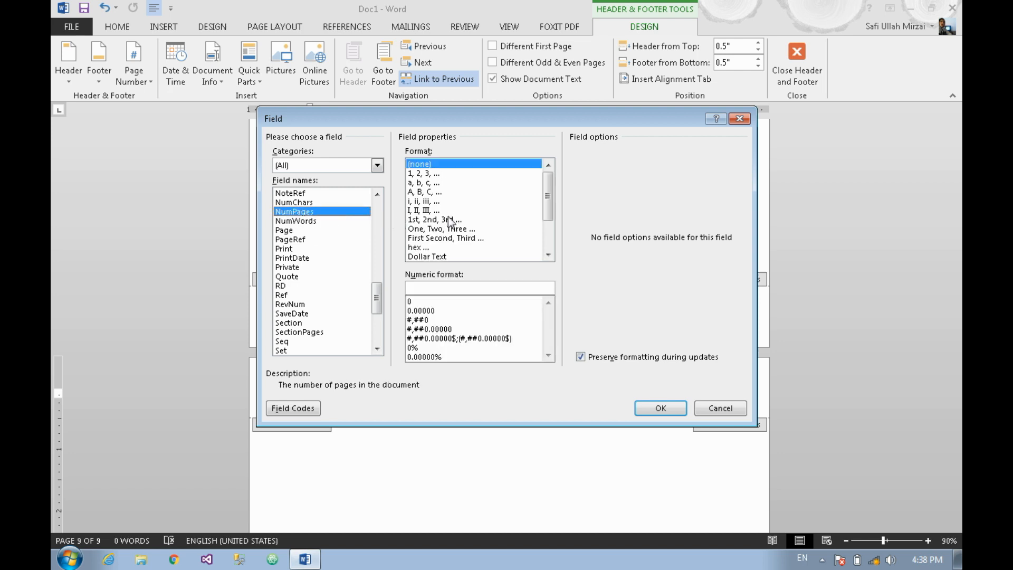
{"action": "scroll", "coordinate": [476, 216], "scroll_direction": "down", "scroll_amount": 3}
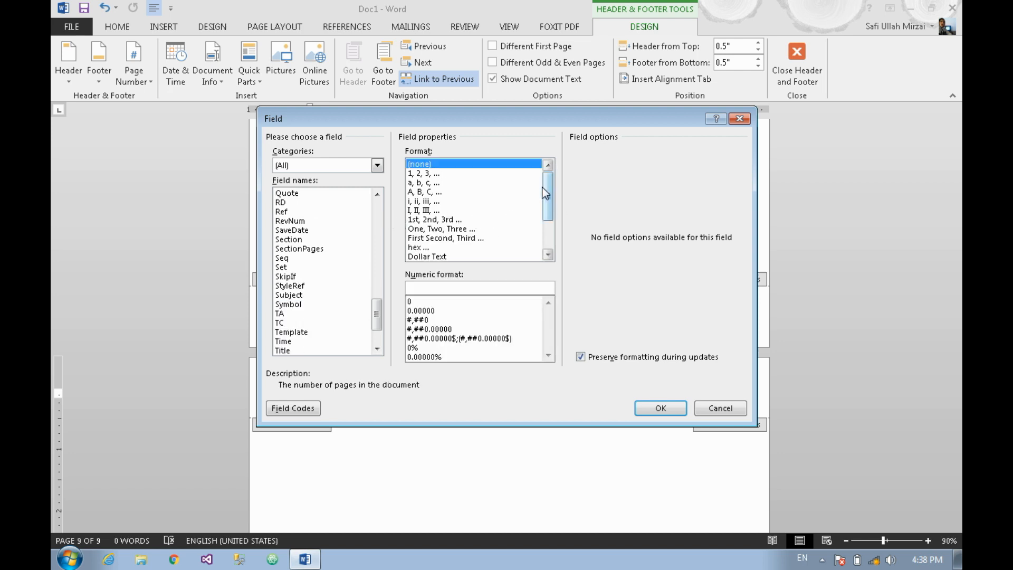
{"action": "scroll", "coordinate": [549, 211], "scroll_direction": "down", "scroll_amount": 2}
{"action": "left_click", "coordinate": [456, 183]}
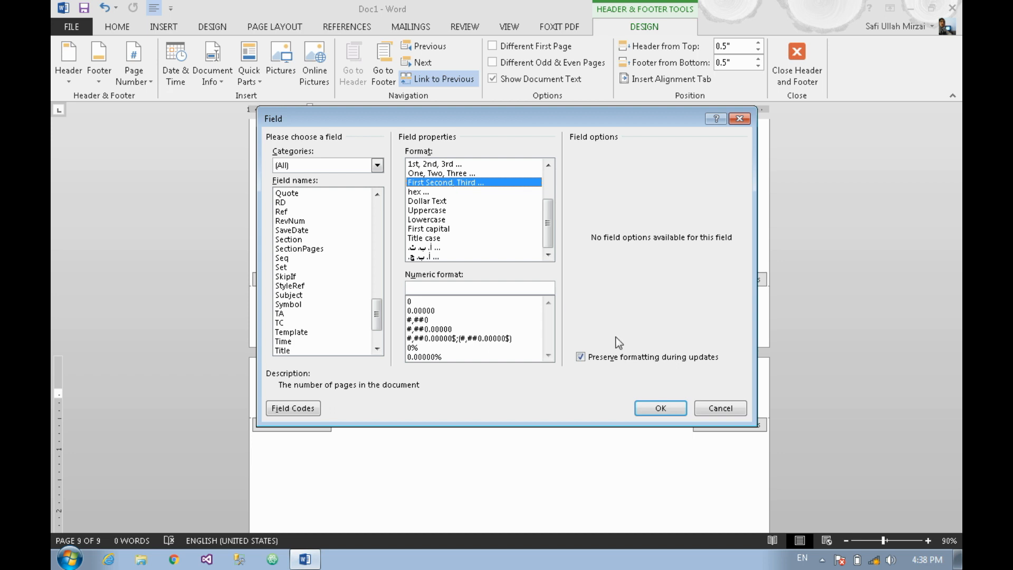
{"action": "left_click", "coordinate": [654, 409]}
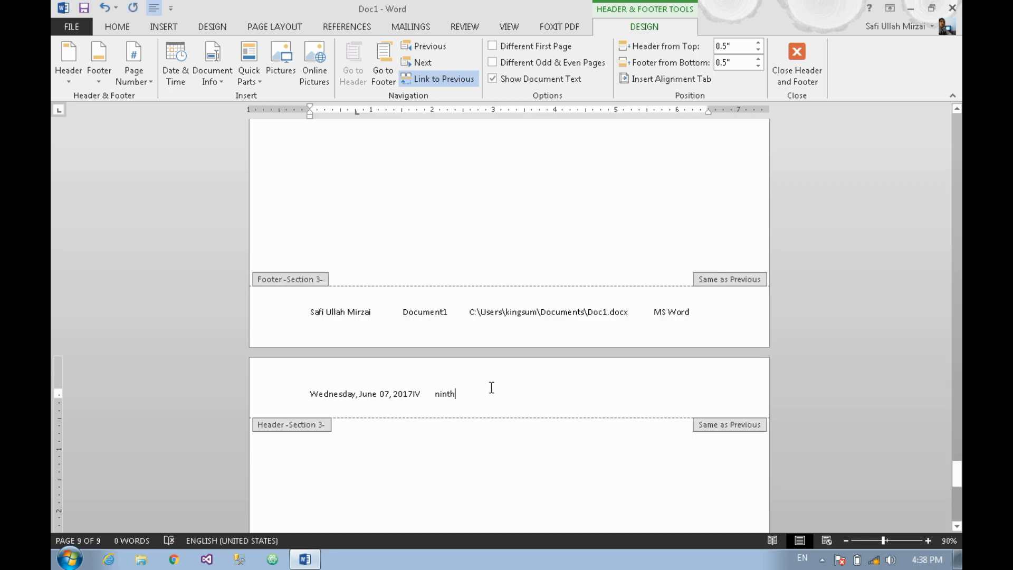
Step: Choose an Ask field for the Section 3 header, after the page count on page 7, with the prompt Answer
{"action": "scroll", "coordinate": [453, 389], "scroll_direction": "up", "scroll_amount": 10}
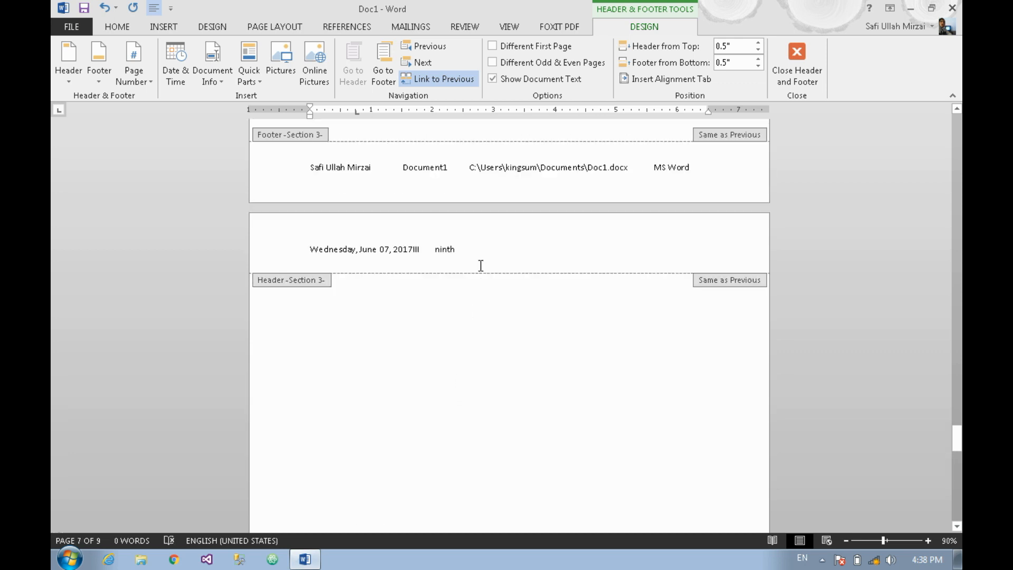
{"action": "scroll", "coordinate": [480, 265], "scroll_direction": "up", "scroll_amount": 15}
{"action": "scroll", "coordinate": [482, 265], "scroll_direction": "up", "scroll_amount": 5}
{"action": "left_click", "coordinate": [577, 363]}
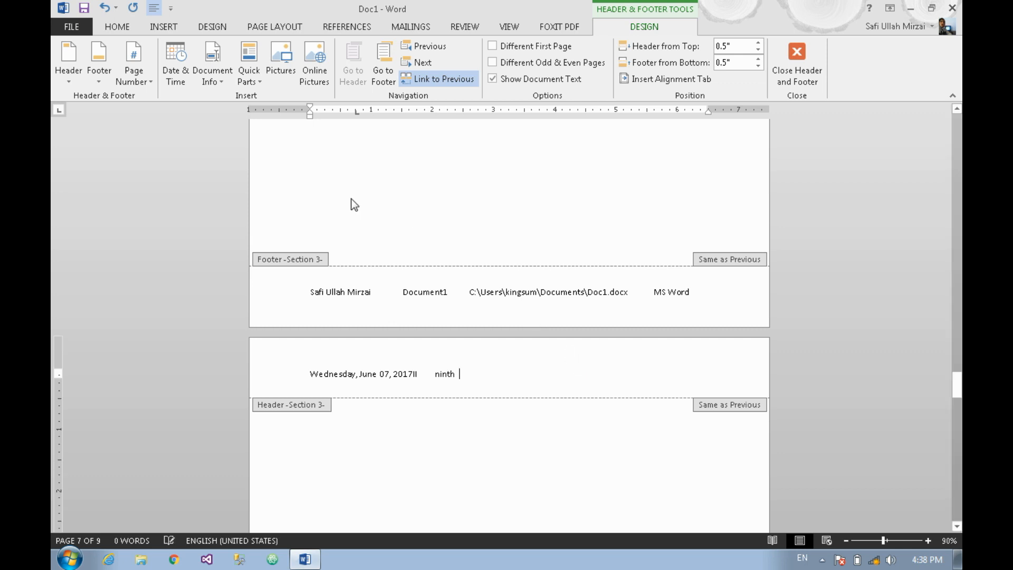
{"action": "left_click", "coordinate": [216, 84]}
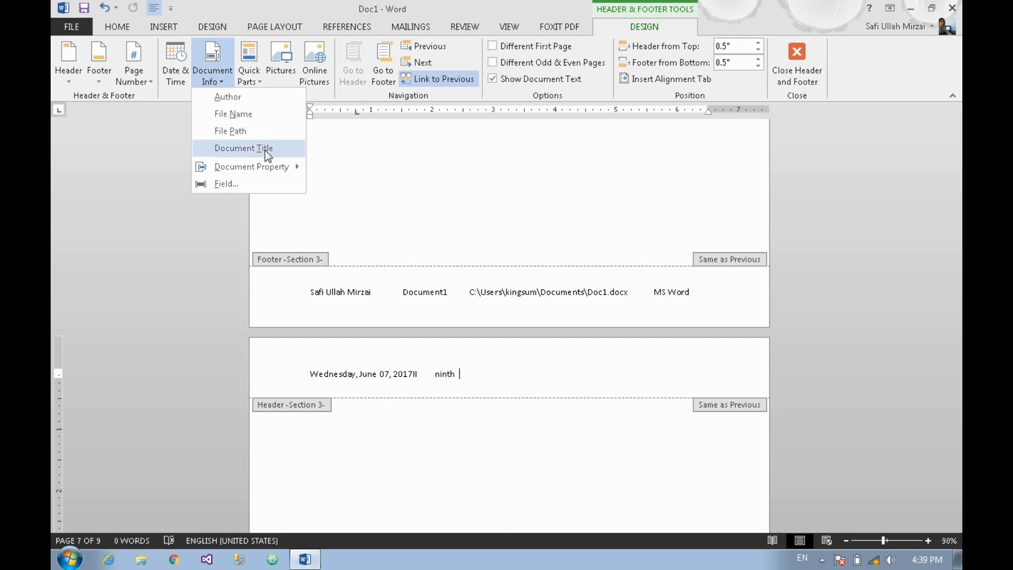
{"action": "left_click", "coordinate": [277, 185]}
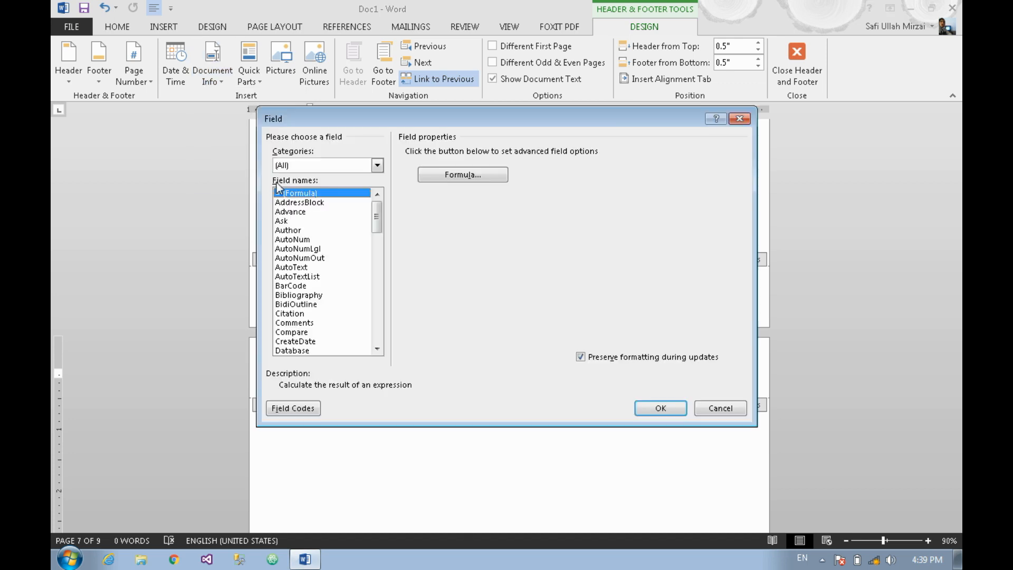
{"action": "left_click", "coordinate": [303, 221]}
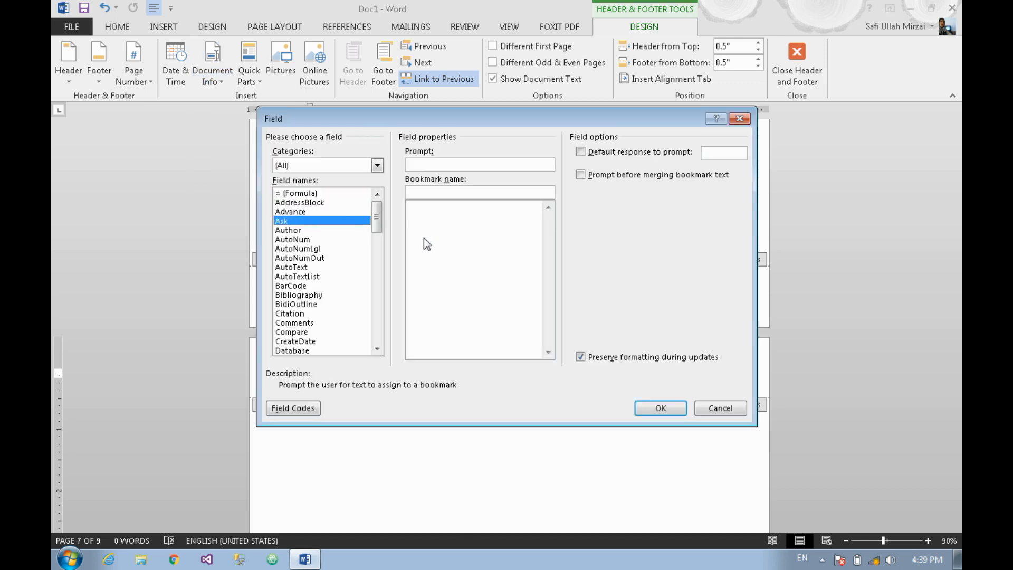
{"action": "left_click", "coordinate": [458, 168]}
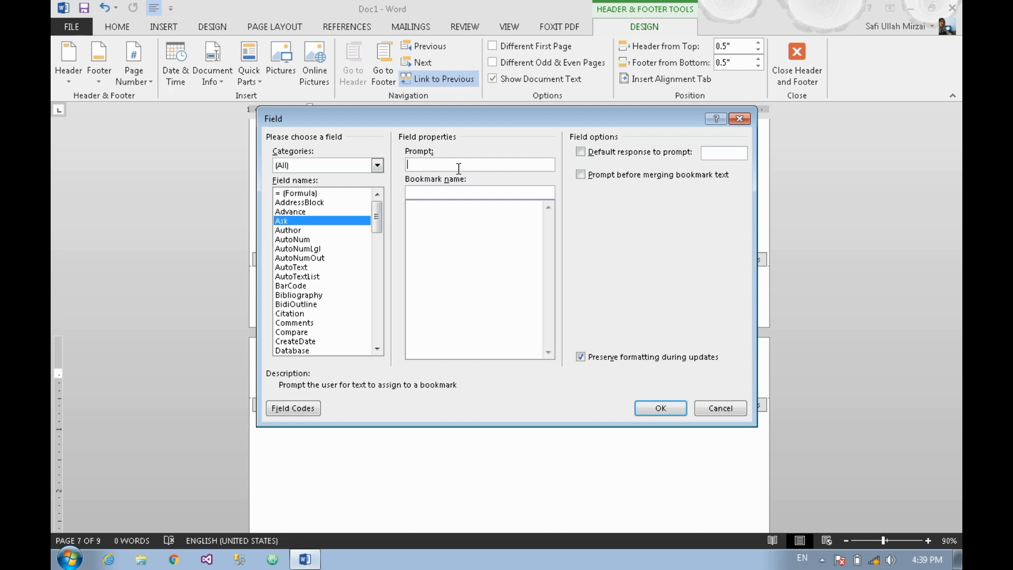
{"action": "type", "text": "Ans"}
{"action": "type", "text": "wer"}
Step: Give the Ask field a default response of 1, enable prompting before merging bookmark text, and insert it
{"action": "left_click", "coordinate": [608, 155]}
{"action": "type", "text": "1"}
{"action": "left_click", "coordinate": [657, 177]}
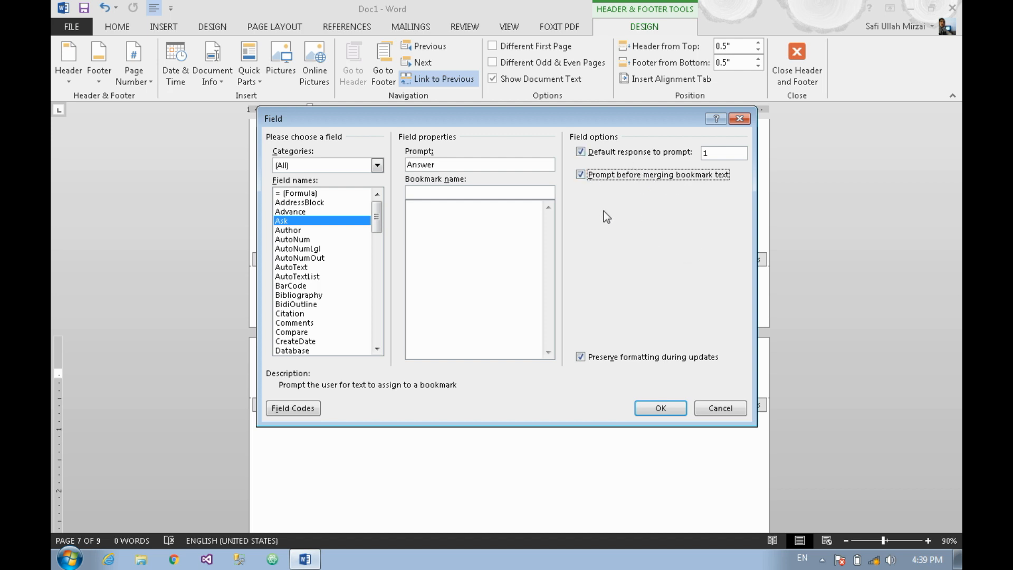
{"action": "left_click", "coordinate": [654, 409]}
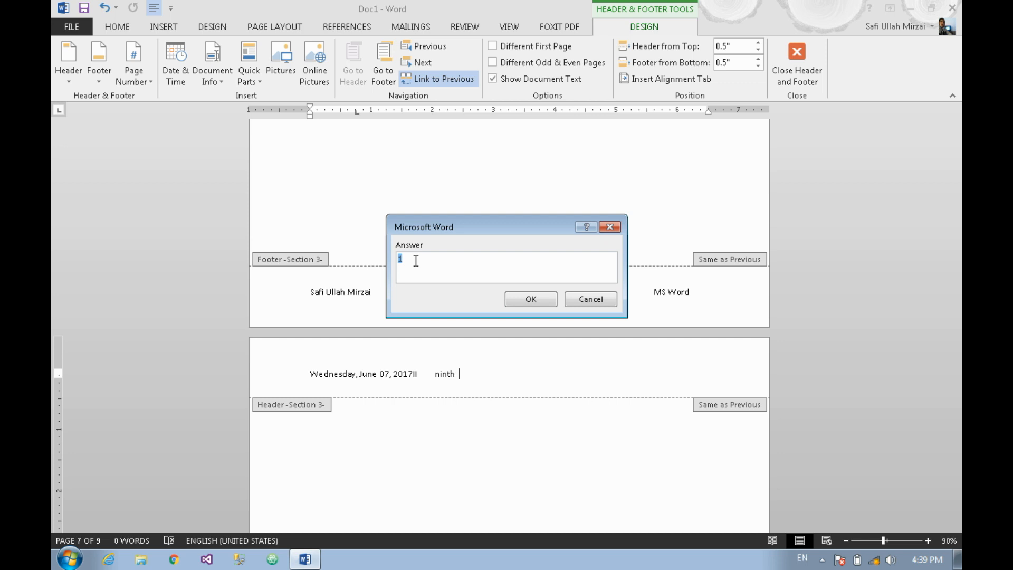
Step: Answer the Ask field's prompt with "This is a Word"
{"action": "type", "text": "This is a Q"}
{"action": "key", "text": "BackSpace"}
{"action": "type", "text": "Word"}
{"action": "left_click", "coordinate": [547, 299]}
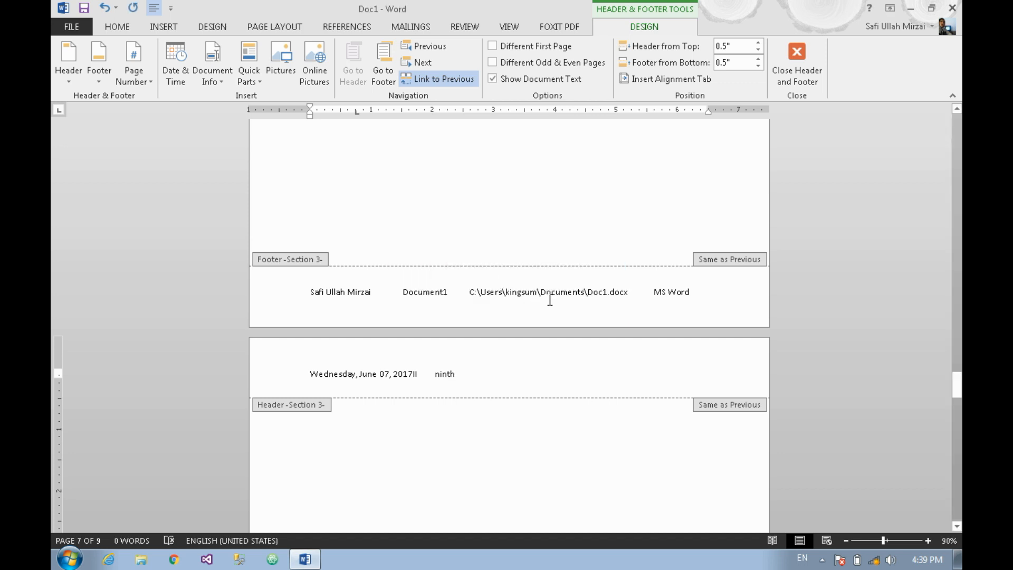
Step: Open the field choices for the Section 2 header and examine the Advance, AutoNum, AutoNumOut and BarCode fields, including BarCode's options and field code
{"action": "scroll", "coordinate": [550, 299], "scroll_direction": "up", "scroll_amount": 10}
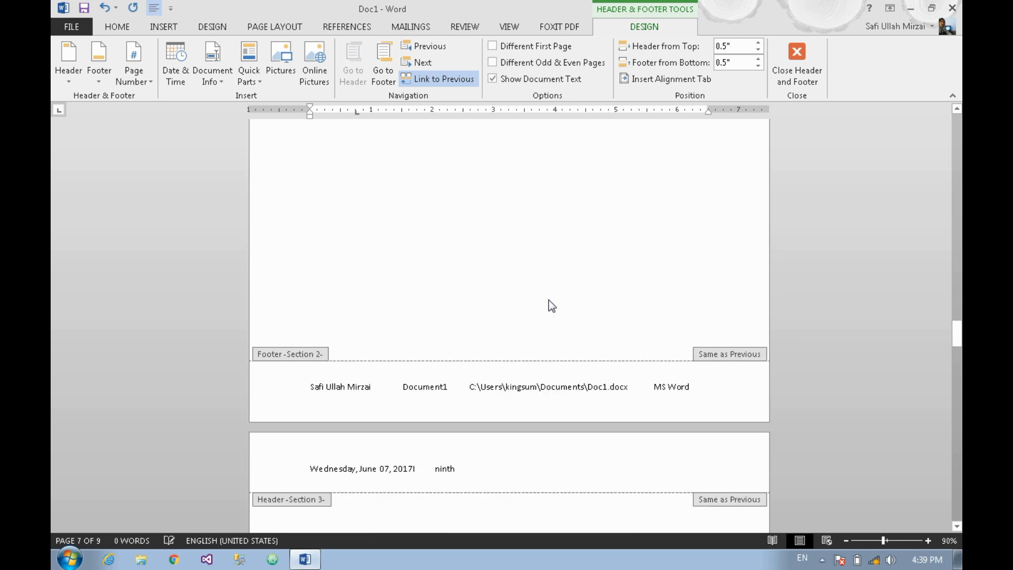
{"action": "left_click", "coordinate": [611, 389]}
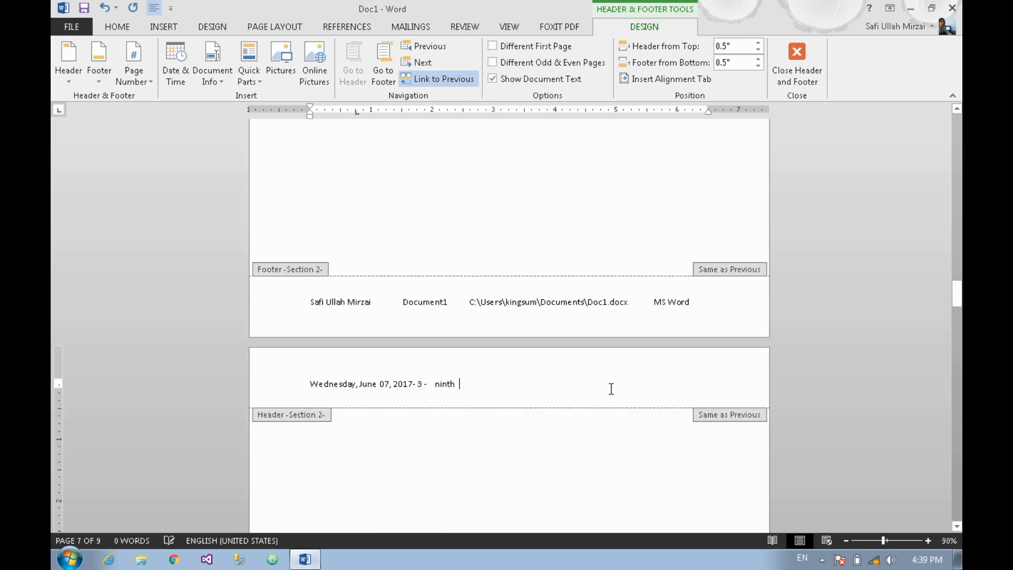
{"action": "left_click", "coordinate": [222, 76]}
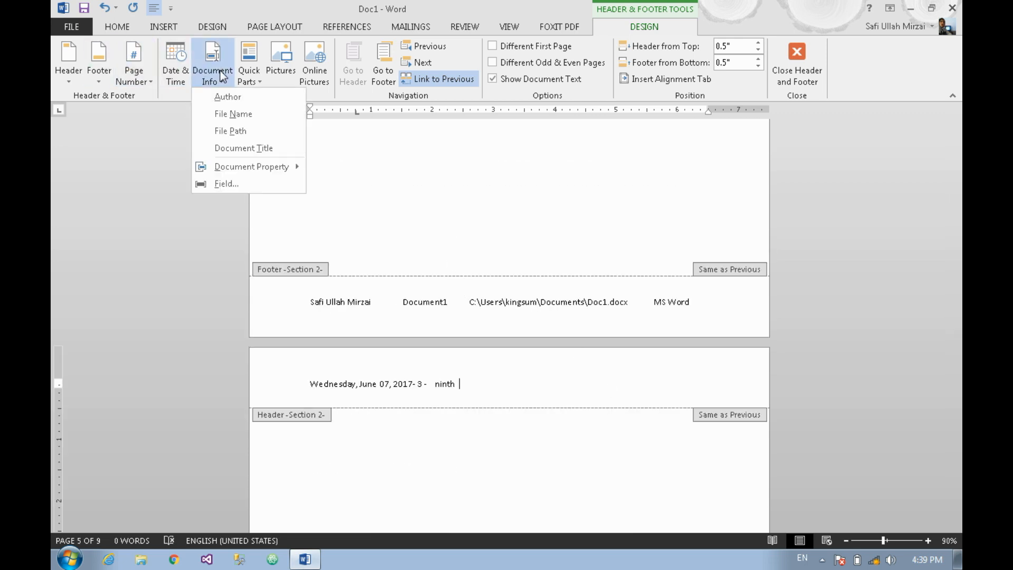
{"action": "left_click", "coordinate": [271, 183]}
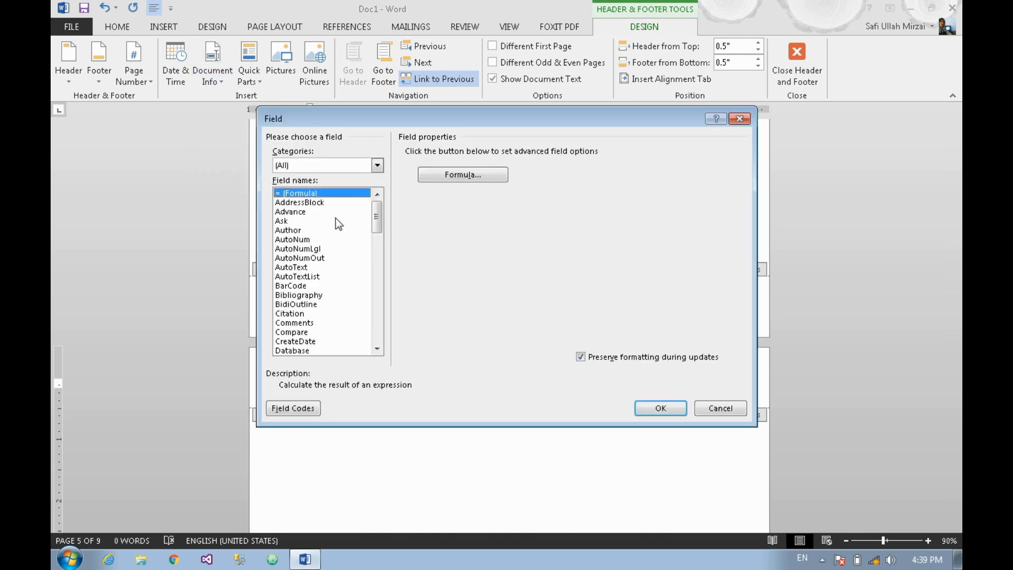
{"action": "left_click", "coordinate": [311, 213]}
{"action": "left_click", "coordinate": [313, 240]}
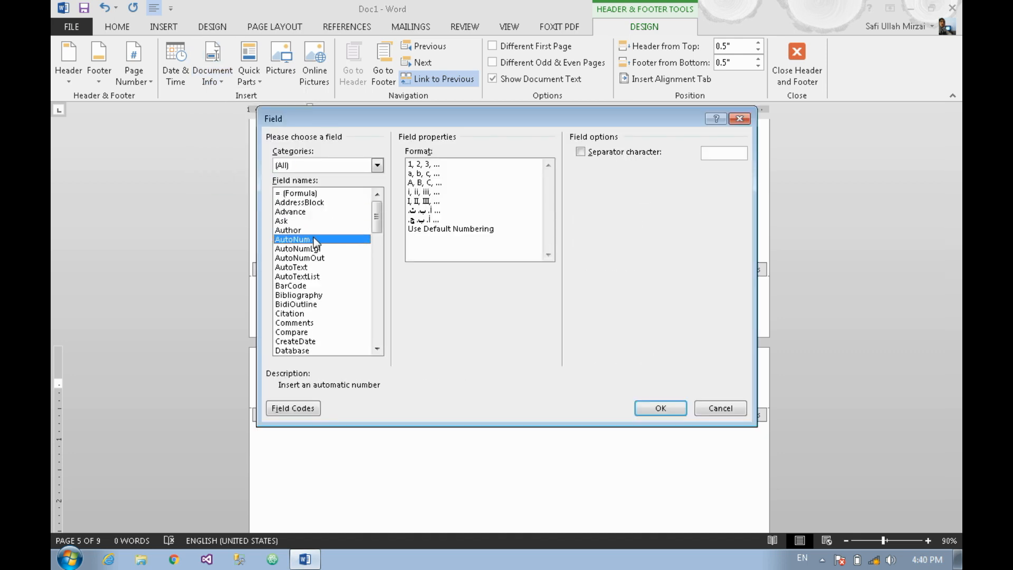
{"action": "left_click", "coordinate": [335, 257]}
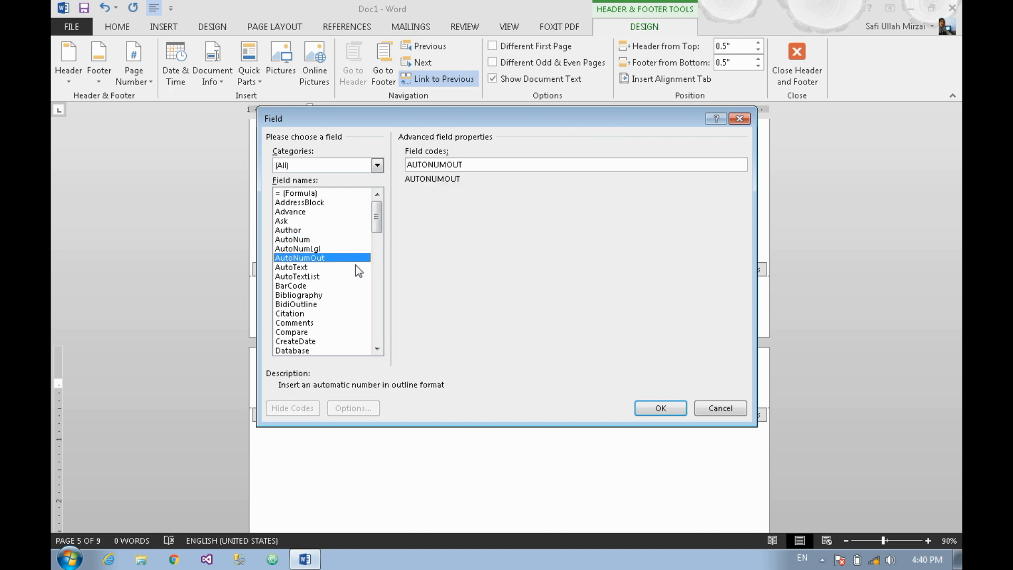
{"action": "left_click", "coordinate": [318, 286]}
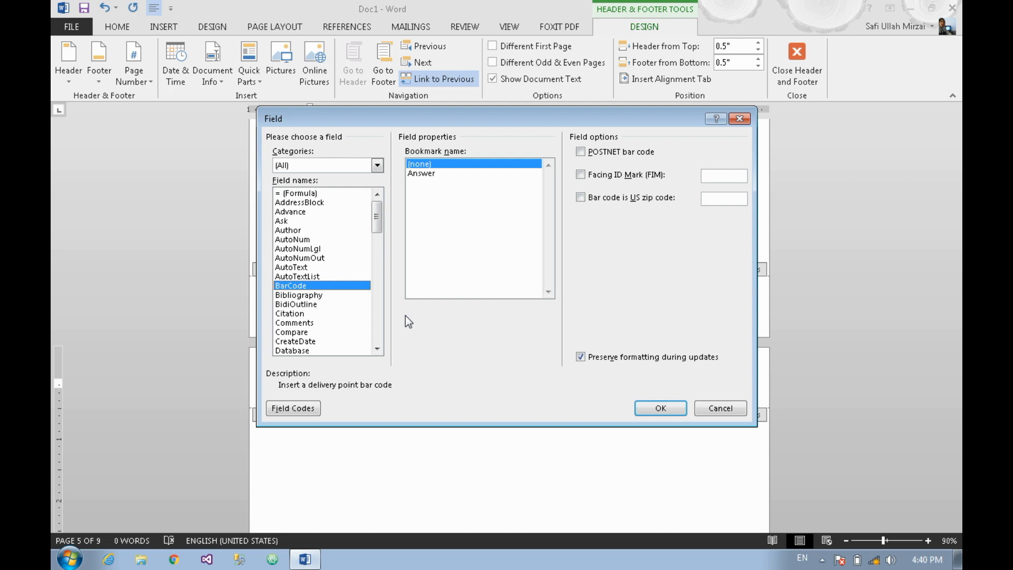
{"action": "left_click", "coordinate": [618, 153]}
{"action": "left_click", "coordinate": [618, 153]}
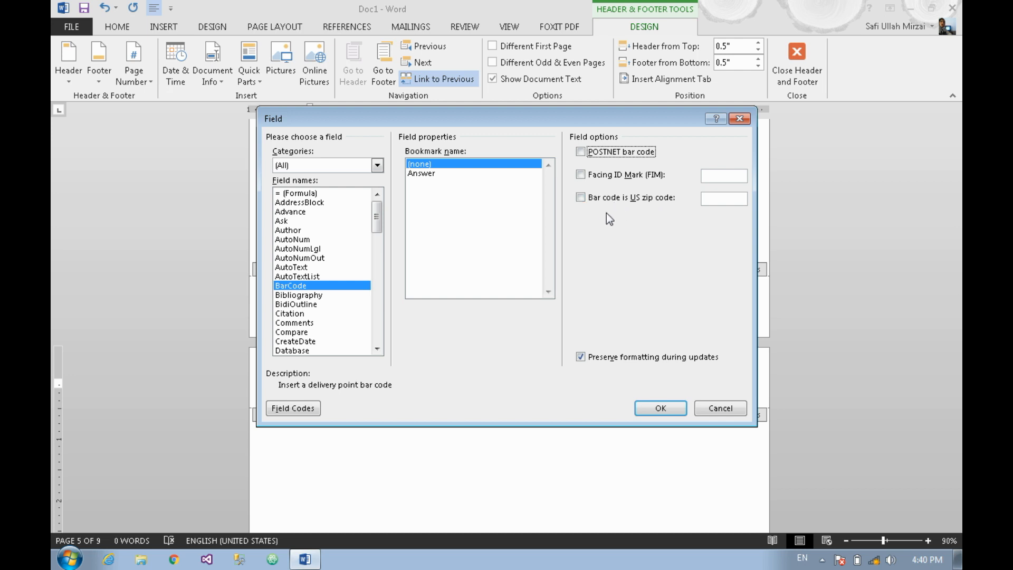
{"action": "left_click", "coordinate": [281, 408]}
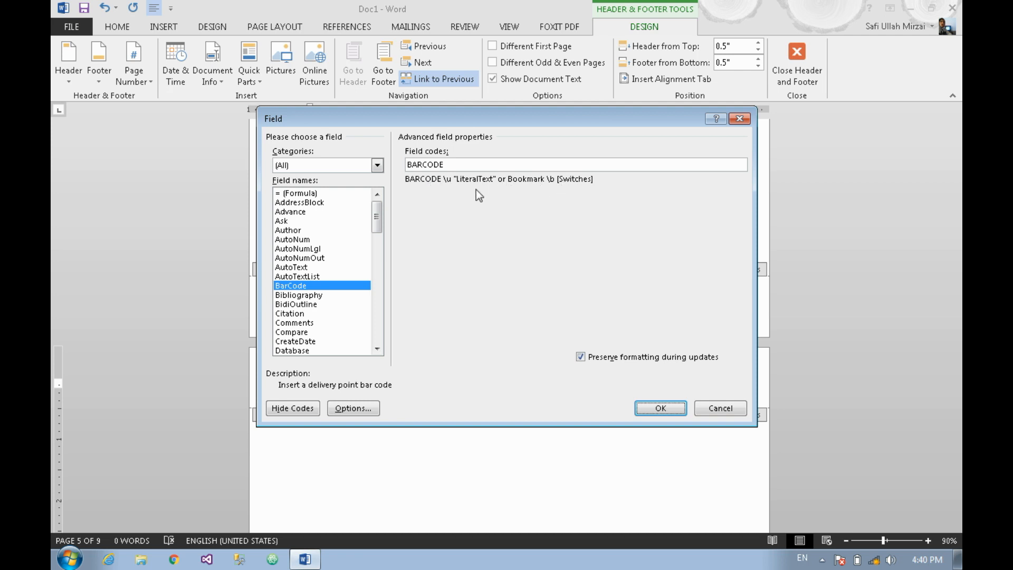
Step: Examine the field choices from AutoNumLgl to CreateDate, CreateDate's date formats with the field codes hidden, and the Eq field
{"action": "left_click", "coordinate": [305, 250]}
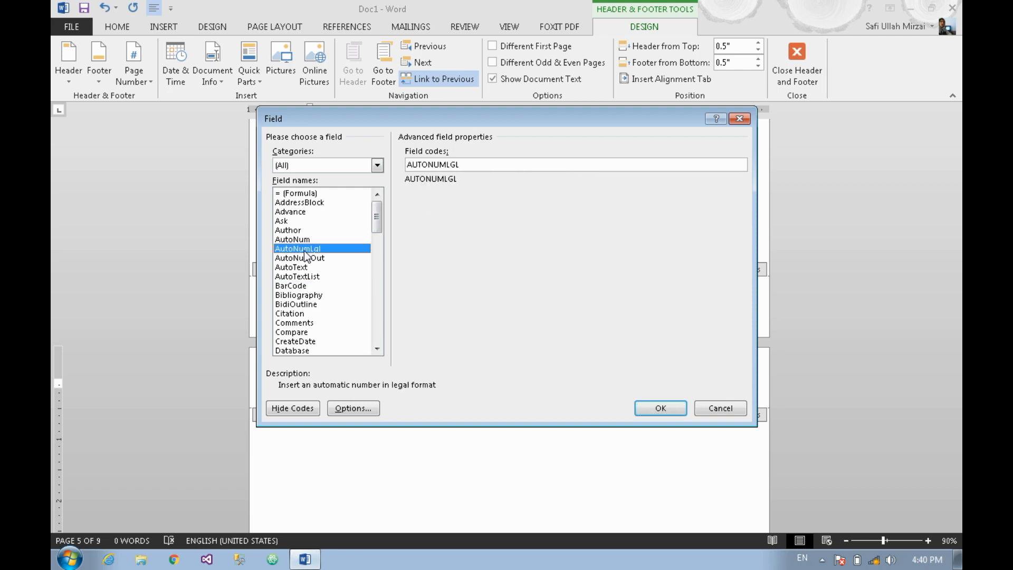
{"action": "key", "text": "Down"}
{"action": "key", "text": "Down"}
{"action": "key", "text": "Down"}
{"action": "key", "text": "Down"}
{"action": "key", "text": "Down"}
{"action": "key", "text": "Down"}
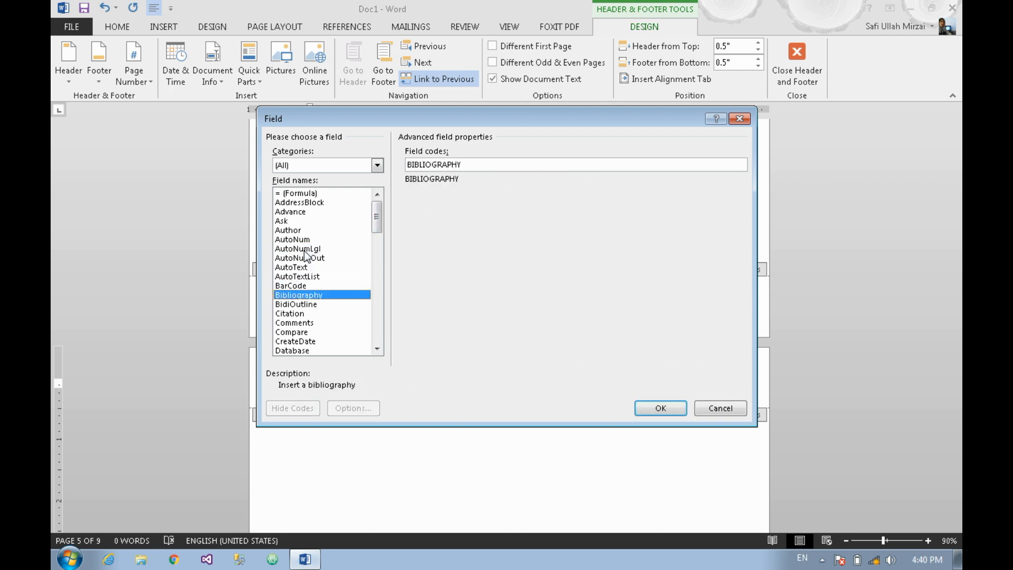
{"action": "key", "text": "Down"}
{"action": "key", "text": "Down"}
{"action": "key", "text": "Down"}
{"action": "key", "text": "Down"}
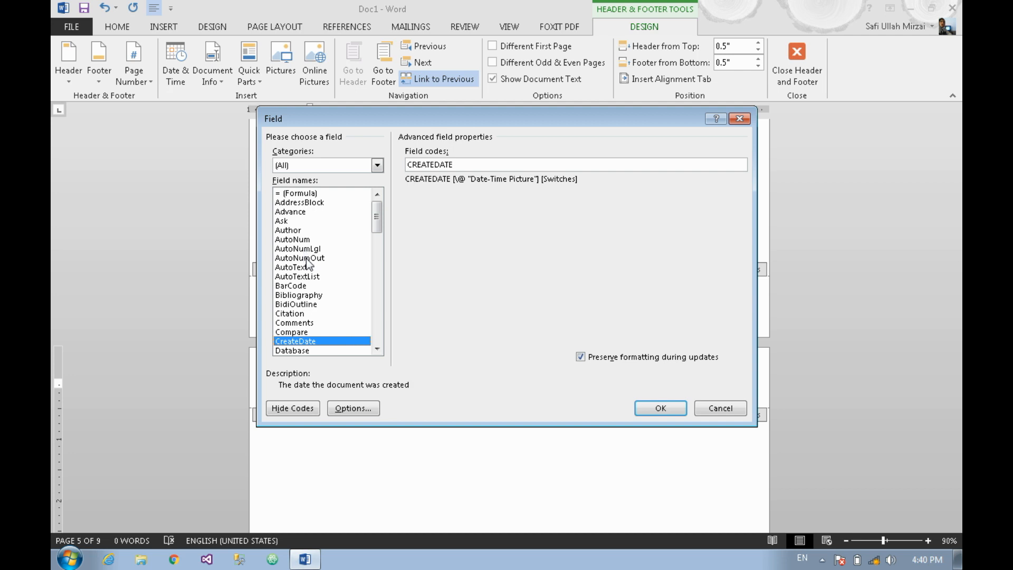
{"action": "left_click", "coordinate": [299, 408]}
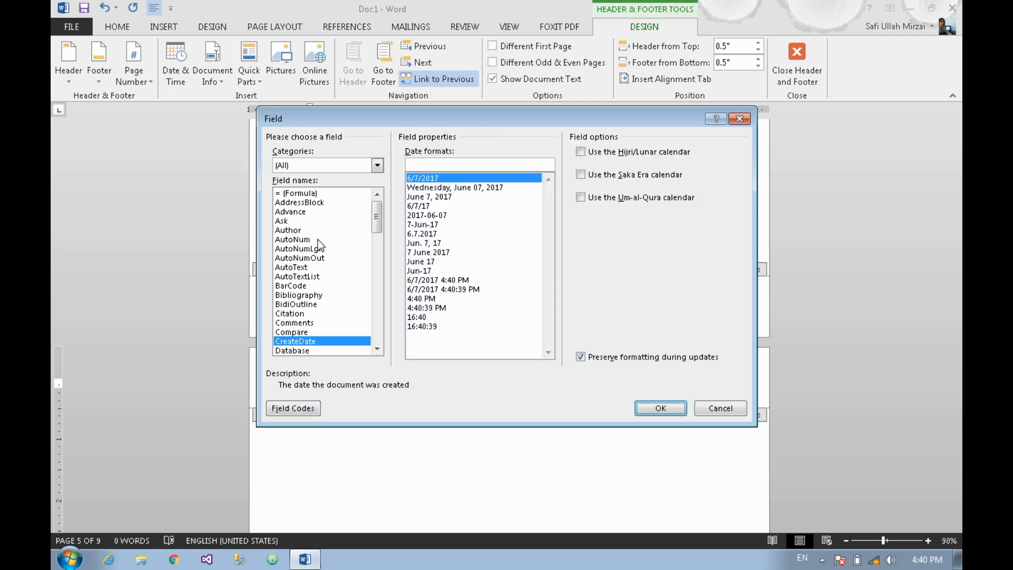
{"action": "scroll", "coordinate": [318, 239], "scroll_direction": "down", "scroll_amount": 4}
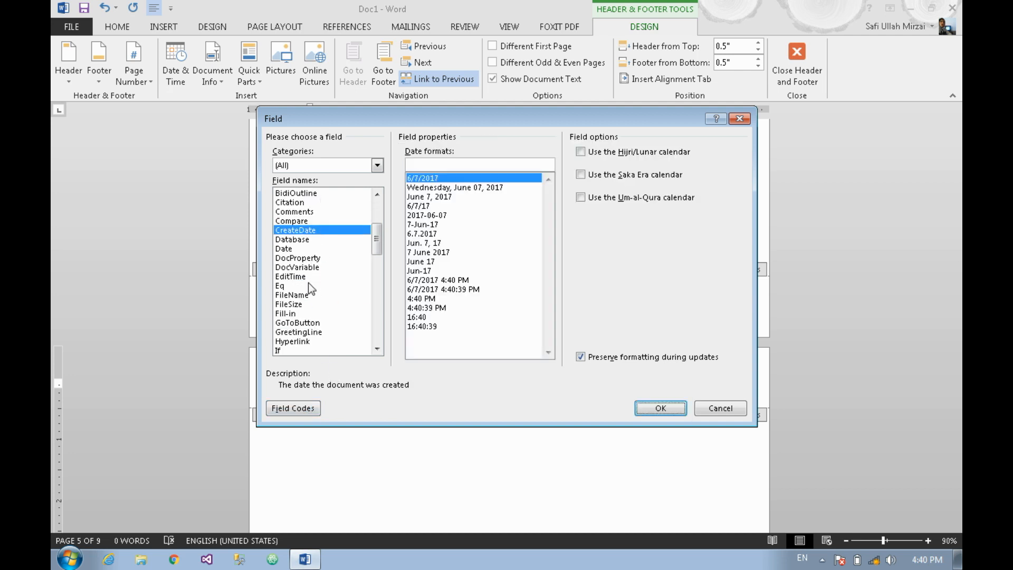
{"action": "left_click", "coordinate": [307, 286]}
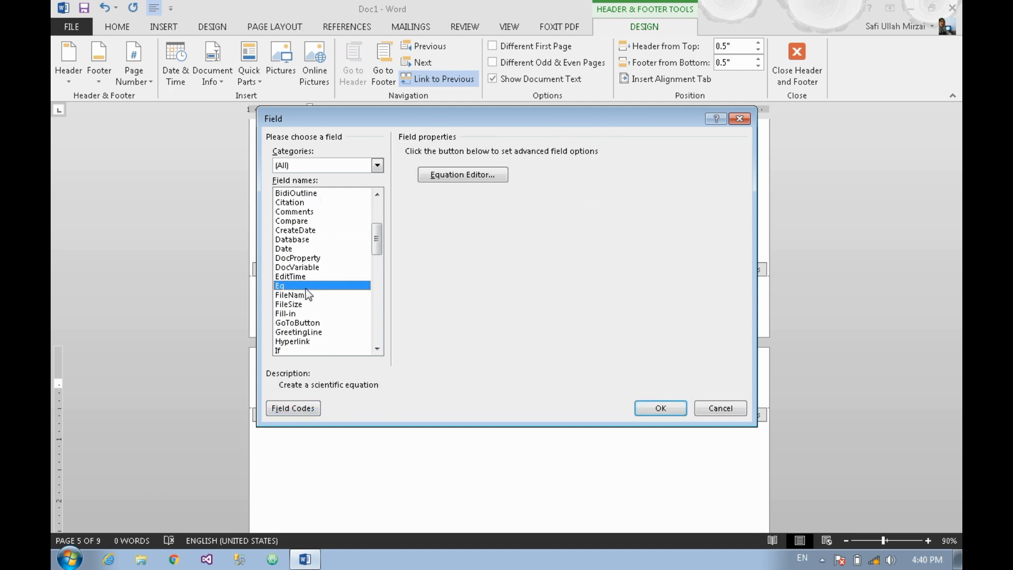
Step: Insert a GoToButton field in the Section 2 header with the display text Goto, linked to the Answer bookmark
{"action": "left_click", "coordinate": [318, 319]}
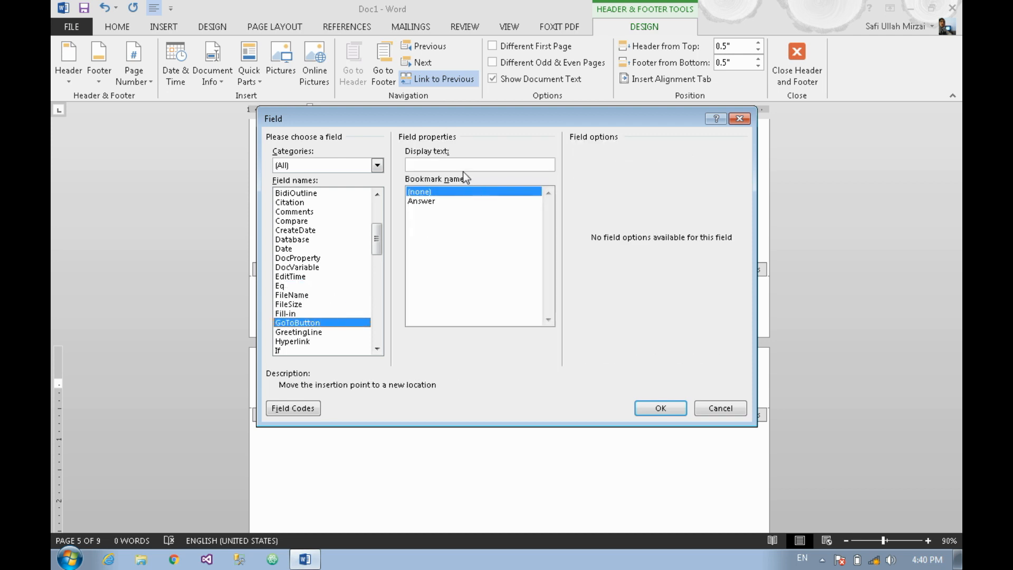
{"action": "left_click", "coordinate": [460, 168]}
{"action": "type", "text": "Goto"}
{"action": "left_click", "coordinate": [445, 202]}
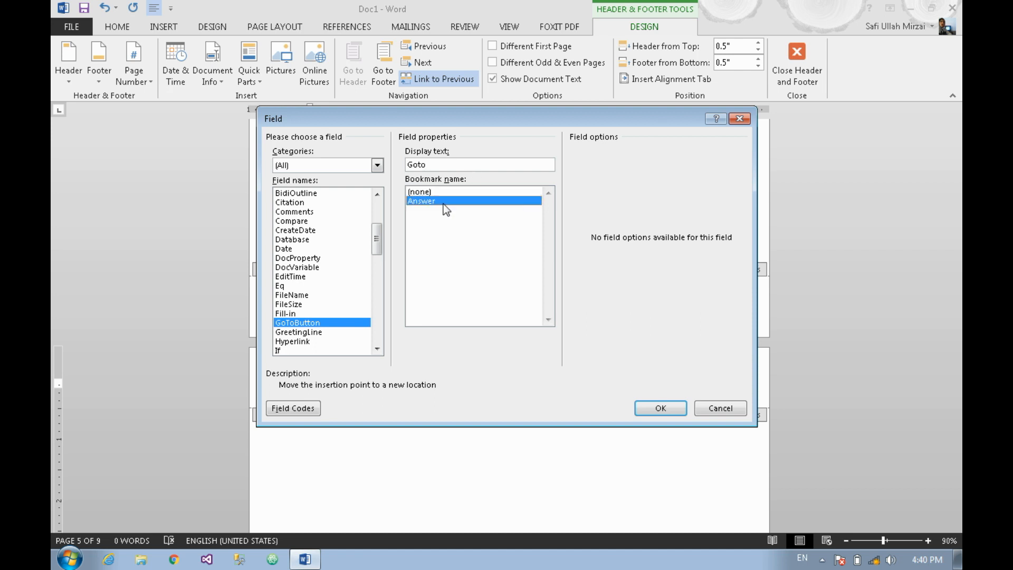
{"action": "left_click", "coordinate": [648, 411]}
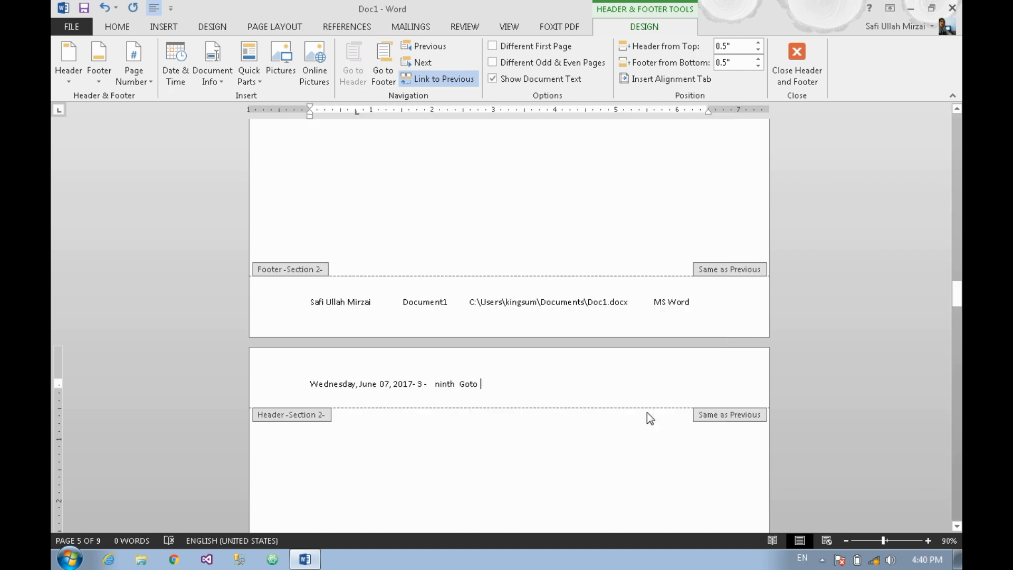
Step: Test the Goto field in the Section 2 header and in the following Section 3 header
{"action": "double_click", "coordinate": [469, 387]}
{"action": "double_click", "coordinate": [489, 416]}
{"action": "double_click", "coordinate": [473, 387]}
{"action": "scroll", "coordinate": [488, 385], "scroll_direction": "down", "scroll_amount": 2}
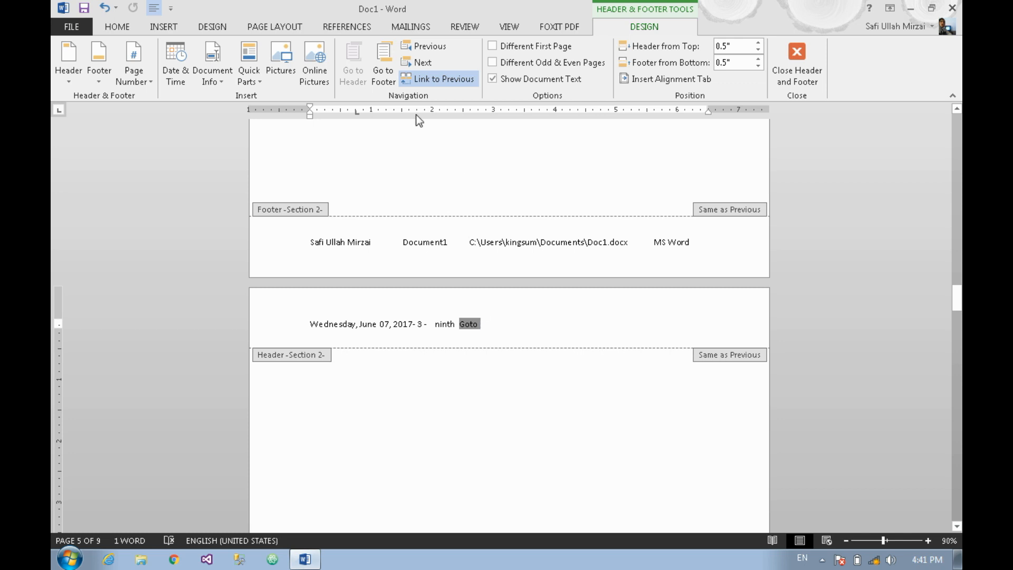
{"action": "left_click", "coordinate": [419, 64]}
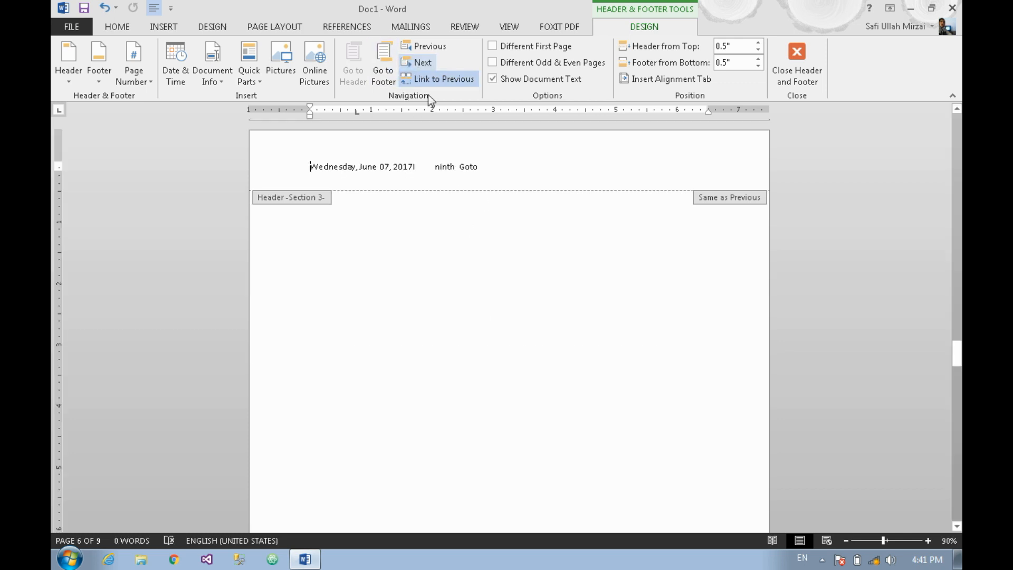
{"action": "double_click", "coordinate": [468, 168]}
{"action": "scroll", "coordinate": [483, 190], "scroll_direction": "up", "scroll_amount": 2}
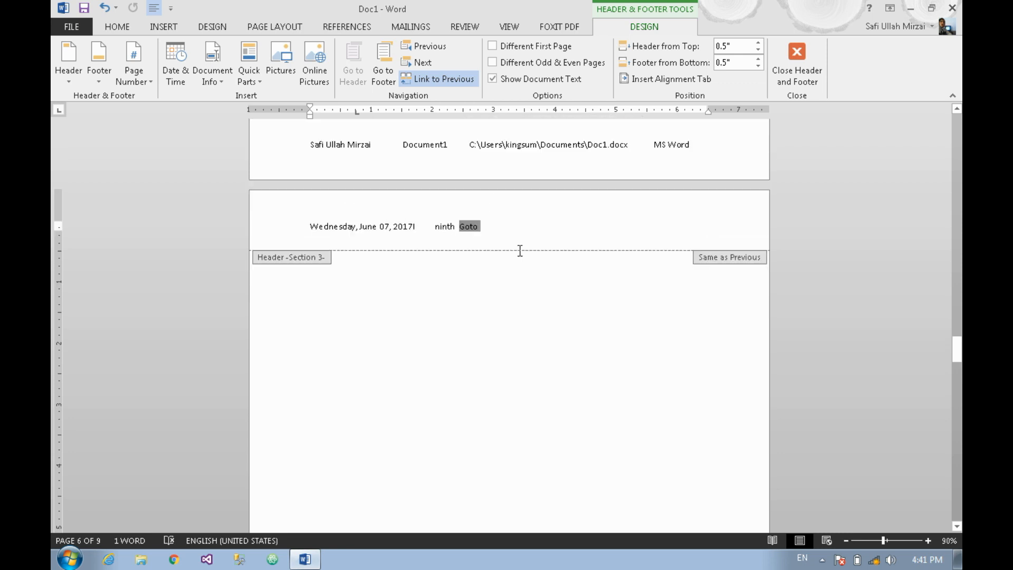
Step: Look through the field choices for the Section 3 header after the Goto field, and close them without inserting anything
{"action": "left_click", "coordinate": [573, 227]}
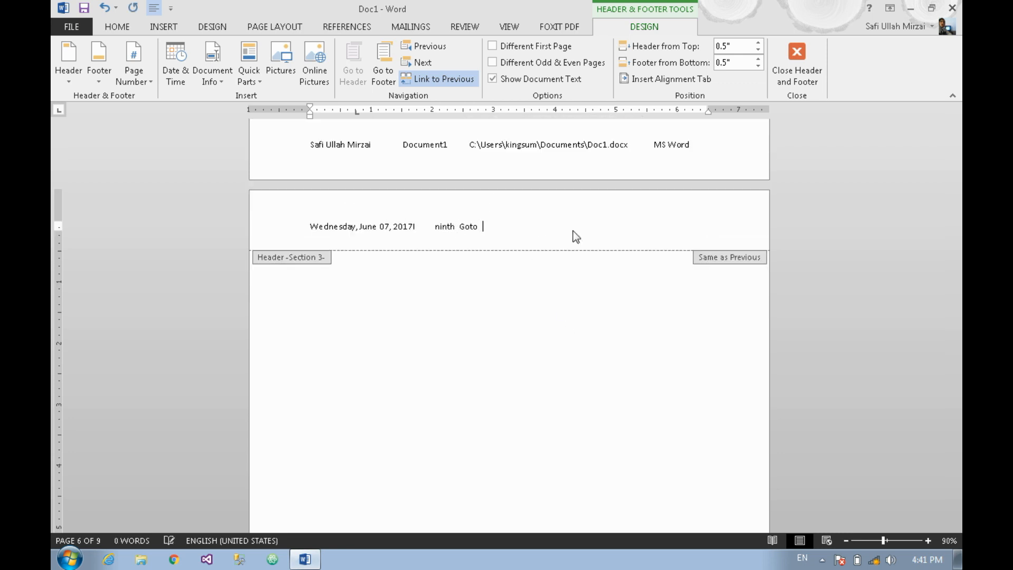
{"action": "left_click", "coordinate": [213, 66]}
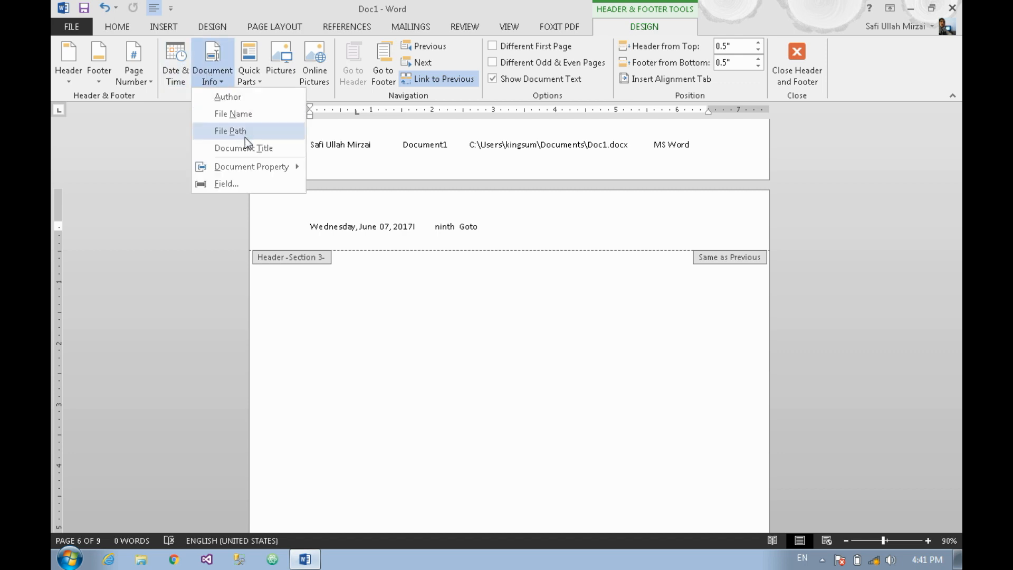
{"action": "left_click", "coordinate": [274, 184]}
{"action": "scroll", "coordinate": [351, 243], "scroll_direction": "down", "scroll_amount": 20}
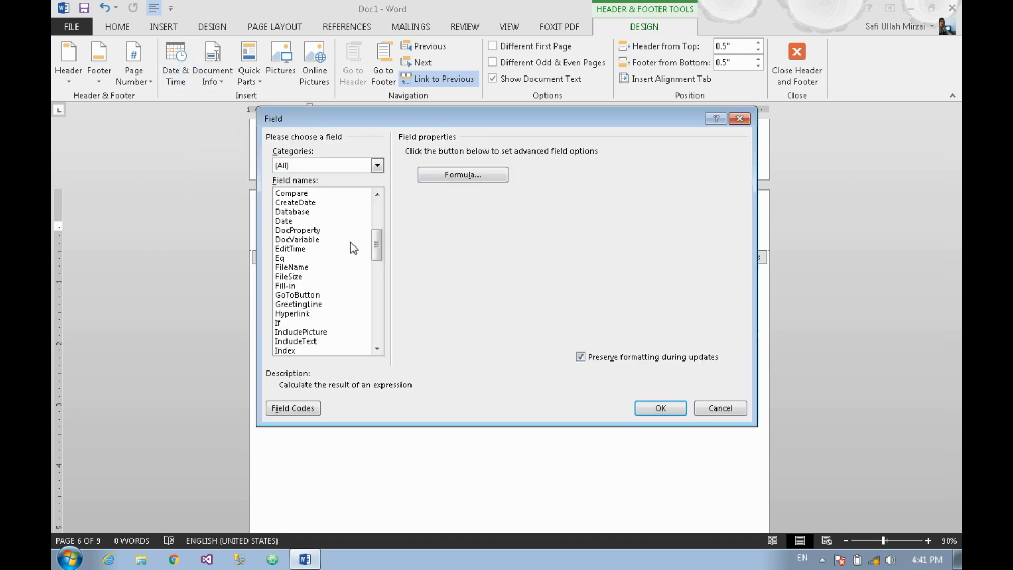
{"action": "left_click", "coordinate": [740, 119]}
Step: Compare the Quick Parts choices among the general insert commands with those among the header and footer commands, including AutoText
{"action": "left_click", "coordinate": [169, 35]}
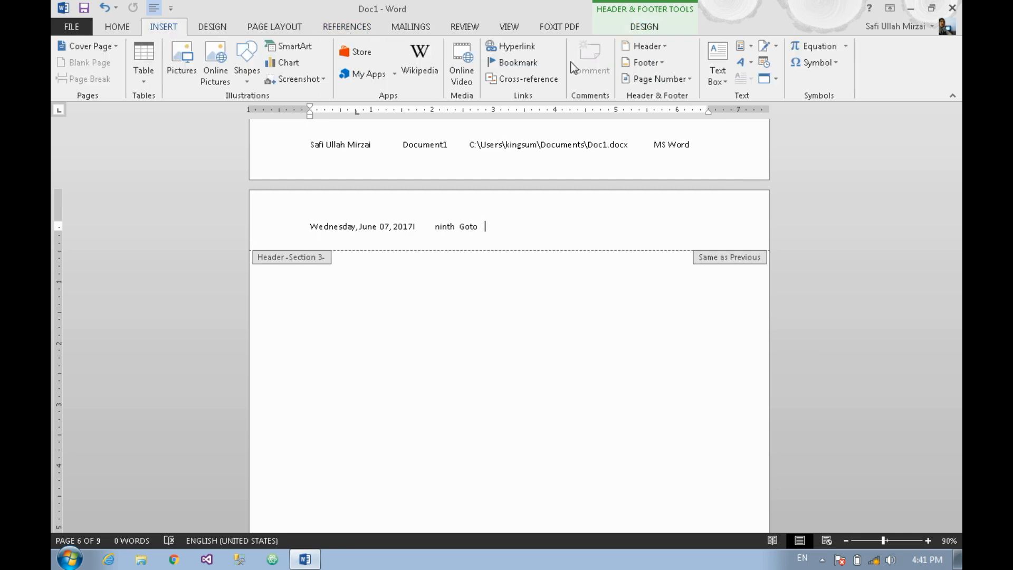
{"action": "left_click", "coordinate": [753, 51]}
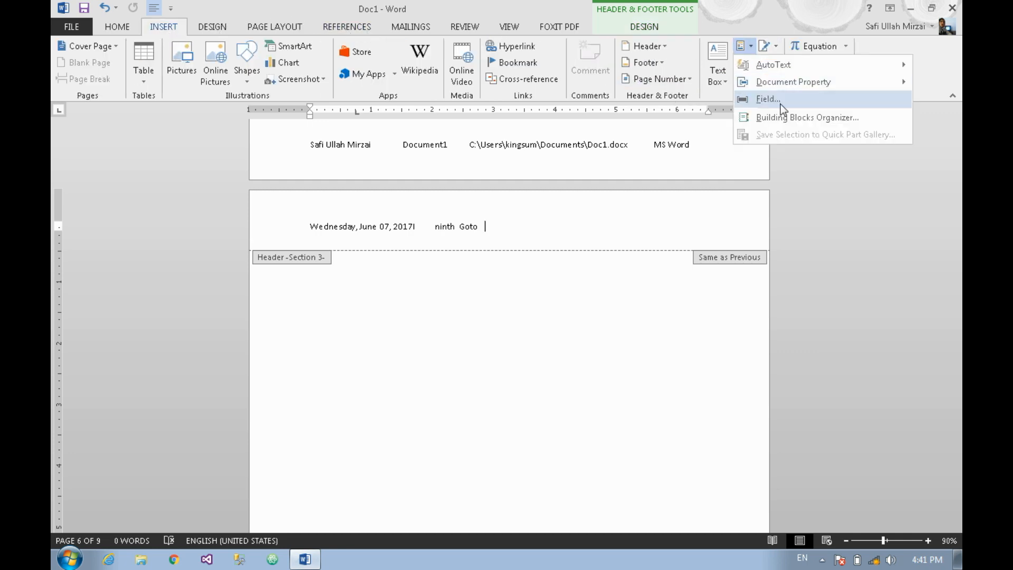
{"action": "left_click", "coordinate": [600, 324]}
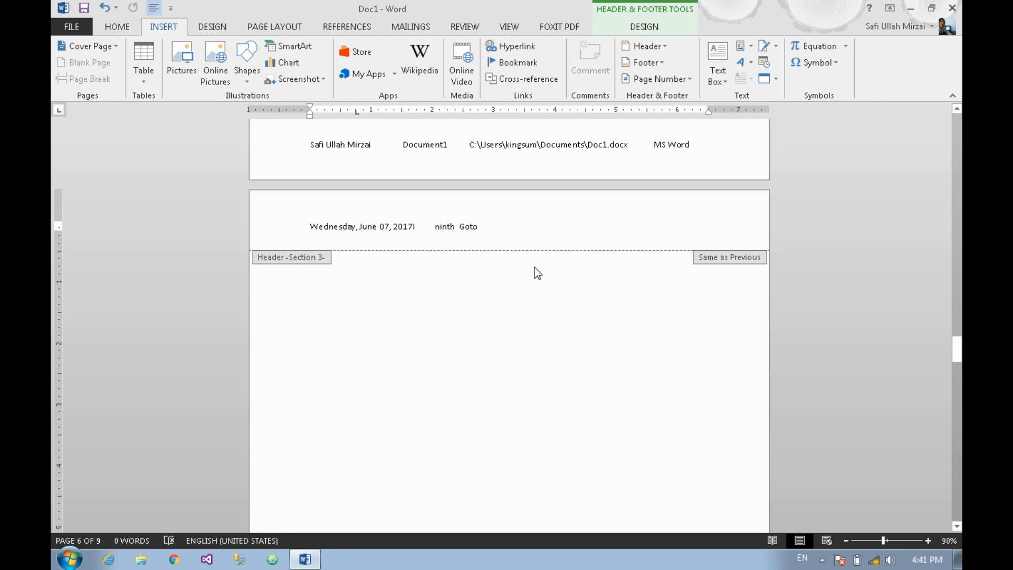
{"action": "left_click", "coordinate": [644, 28]}
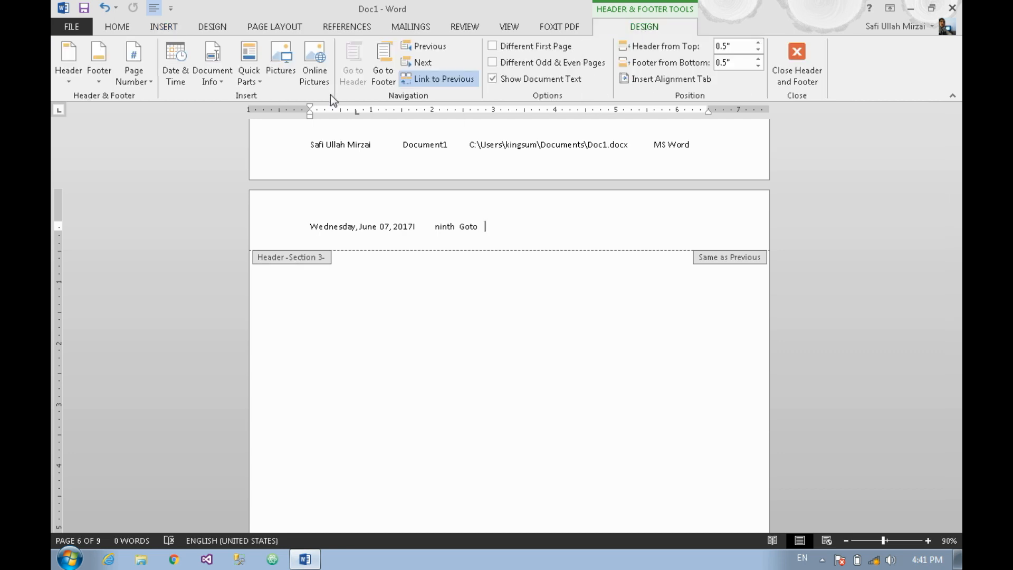
{"action": "left_click", "coordinate": [261, 79]}
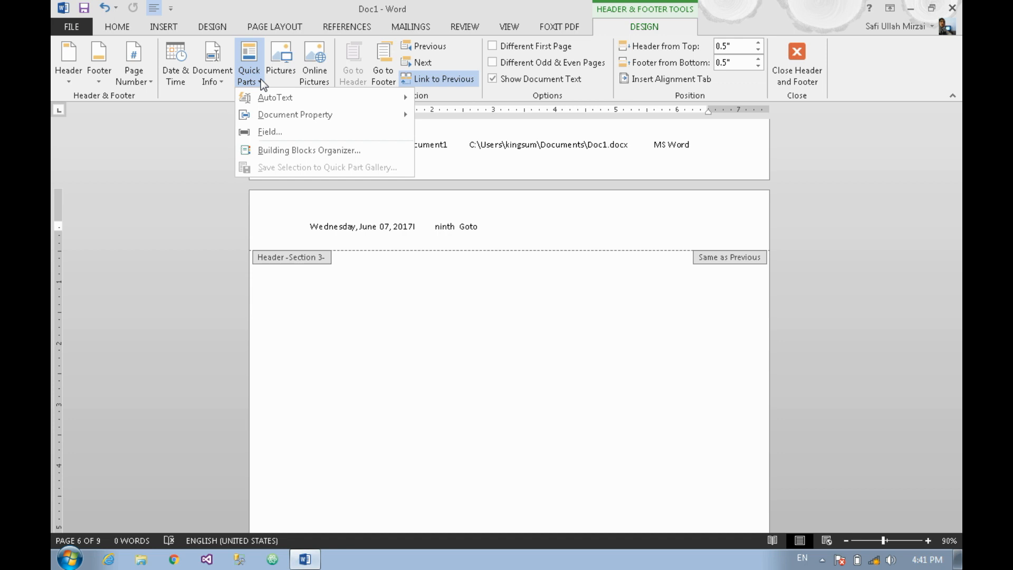
{"action": "mouse_move", "coordinate": [275, 99]}
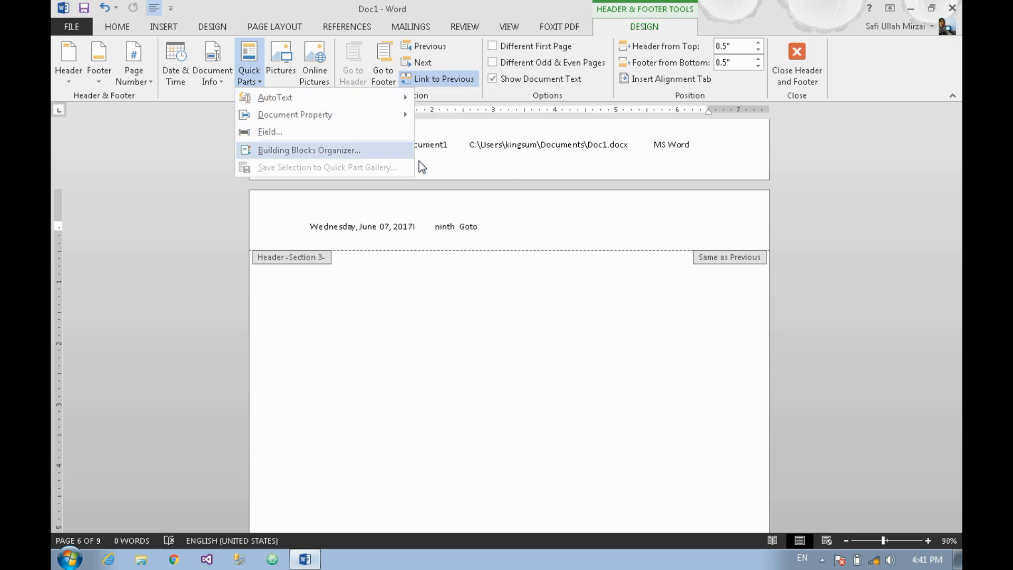
{"action": "left_click", "coordinate": [496, 235]}
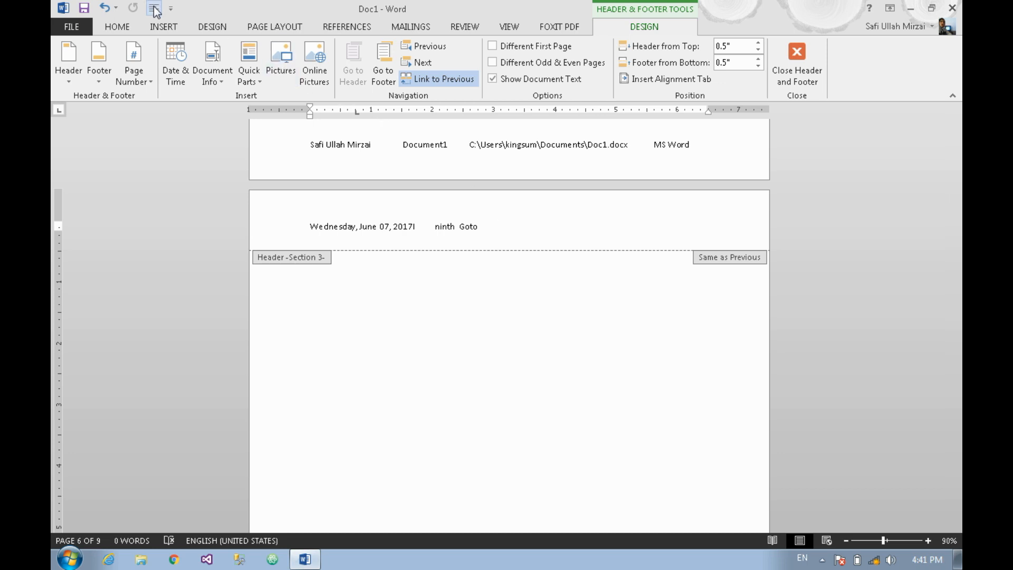
{"action": "left_click", "coordinate": [157, 29]}
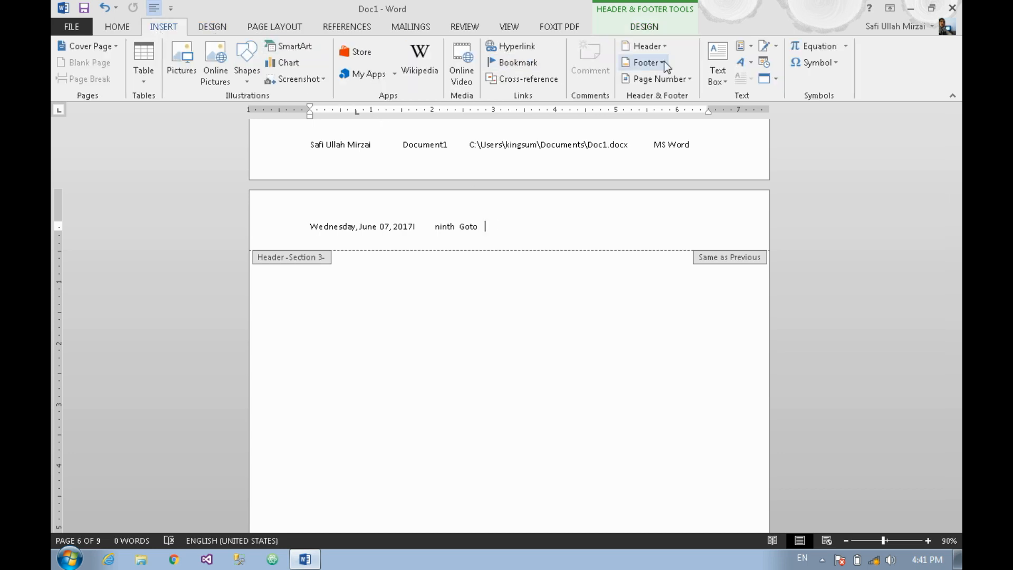
{"action": "left_click", "coordinate": [730, 51]}
{"action": "left_click", "coordinate": [741, 46]}
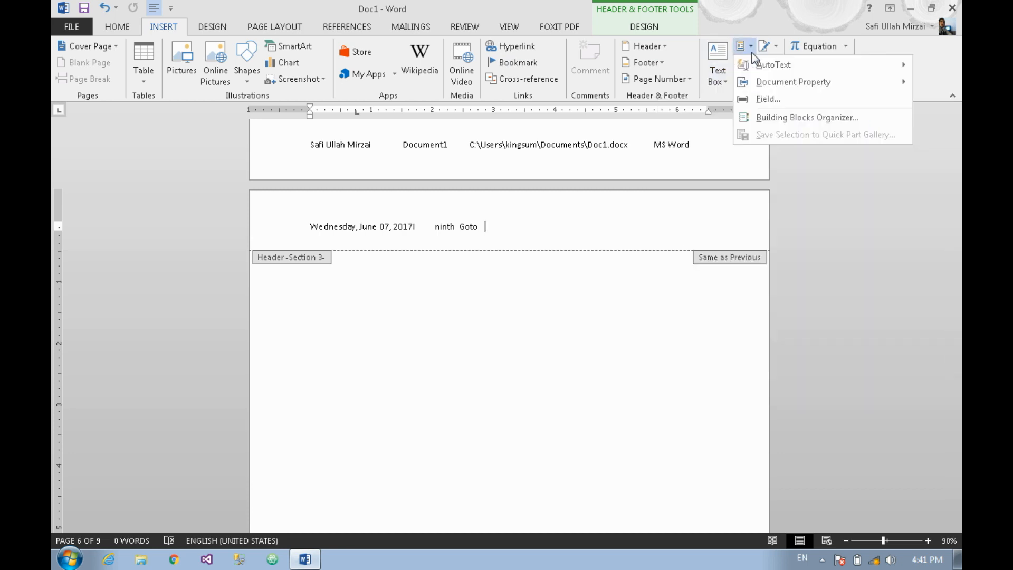
{"action": "mouse_move", "coordinate": [767, 66]}
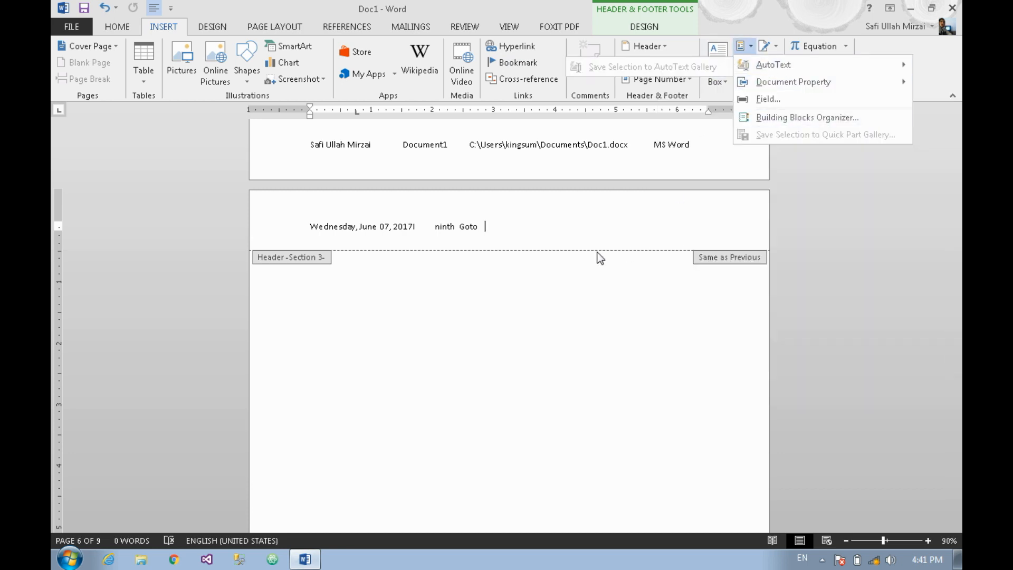
{"action": "left_click", "coordinate": [569, 257]}
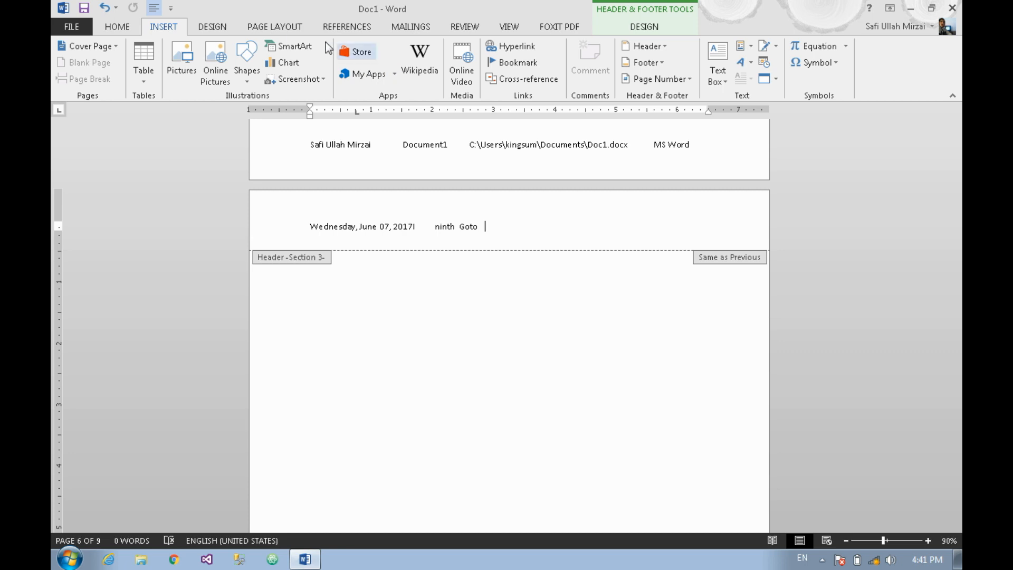
{"action": "left_click", "coordinate": [645, 31]}
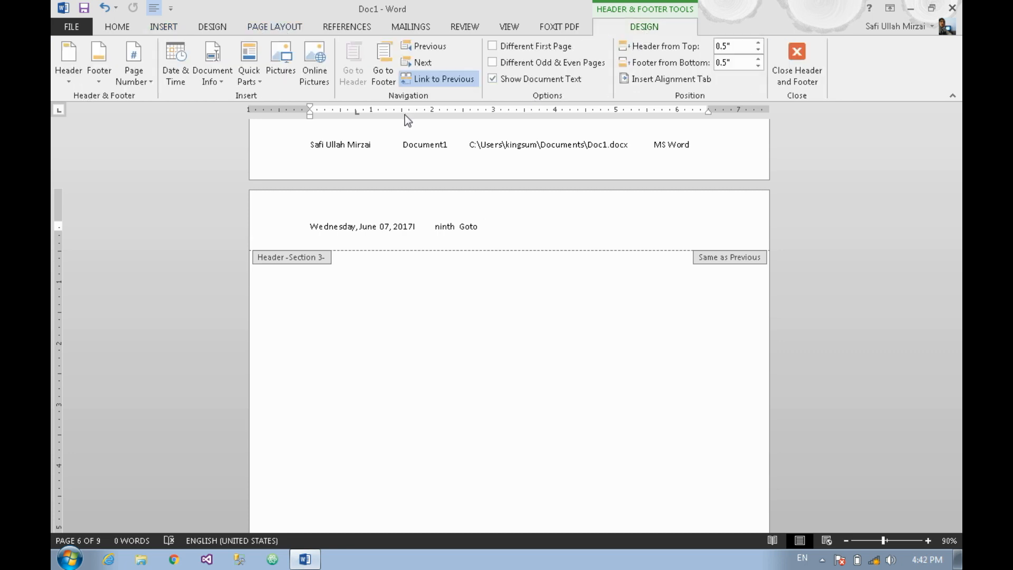
{"action": "left_click", "coordinate": [263, 70]}
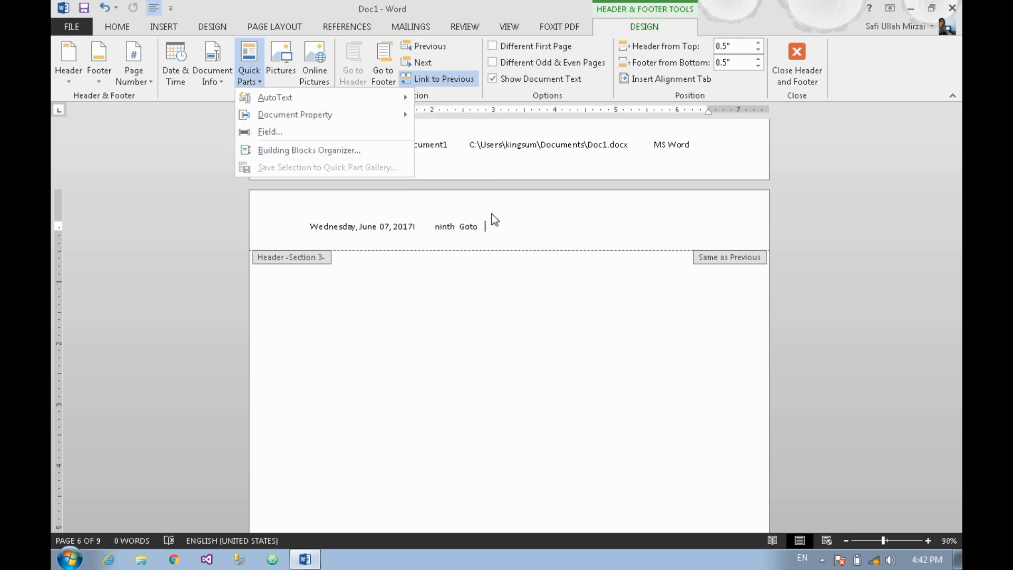
{"action": "left_click", "coordinate": [511, 221]}
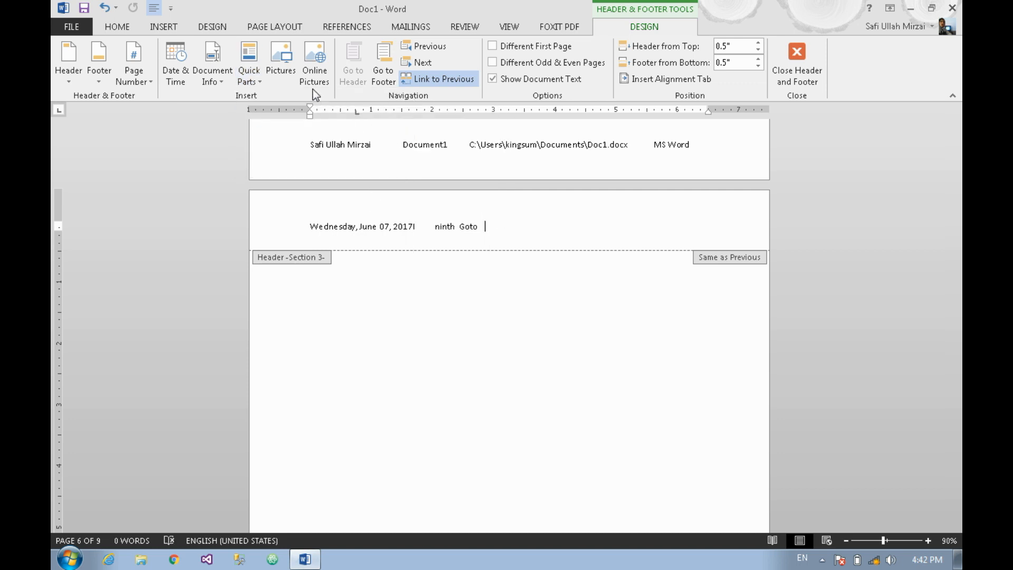
Step: Insert the picture frmReg_Design from the Pictures library after the Goto field in the header on page 6
{"action": "left_click", "coordinate": [287, 74]}
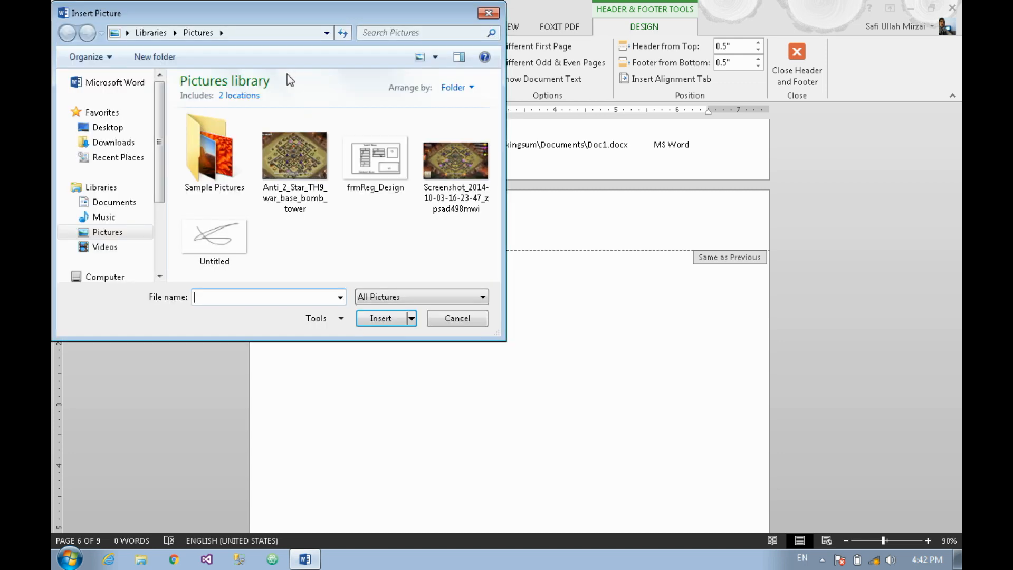
{"action": "left_click", "coordinate": [379, 172]}
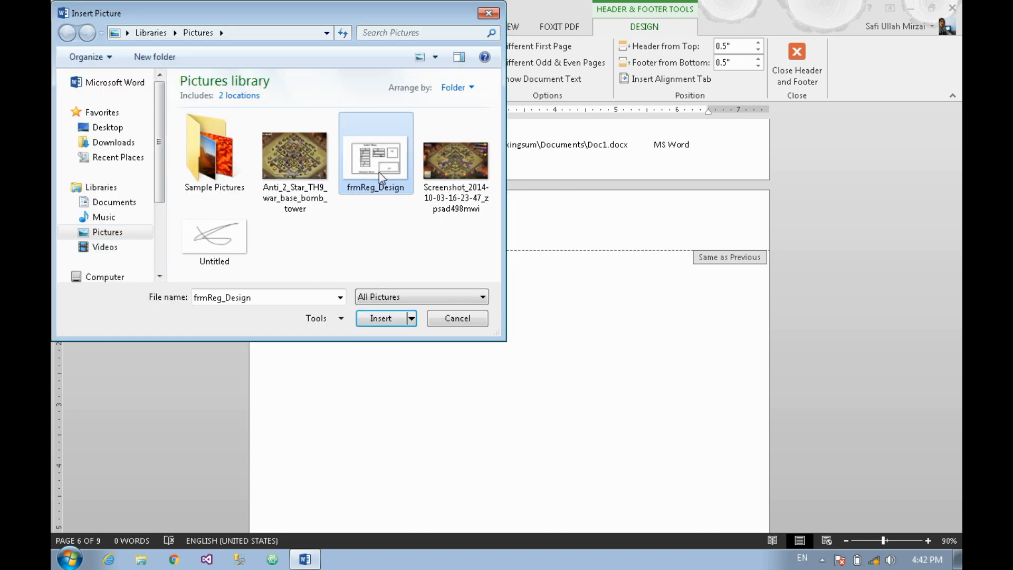
{"action": "left_click", "coordinate": [395, 318]}
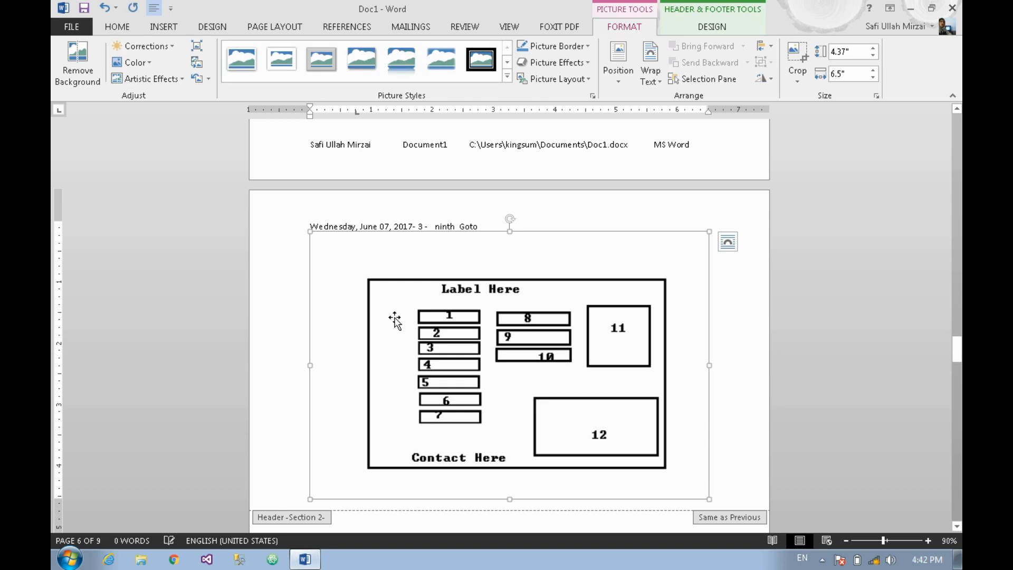
Step: Reduce the header picture's height to 2.81" and return to the document body to view the pages
{"action": "scroll", "coordinate": [395, 320], "scroll_direction": "down", "scroll_amount": 3}
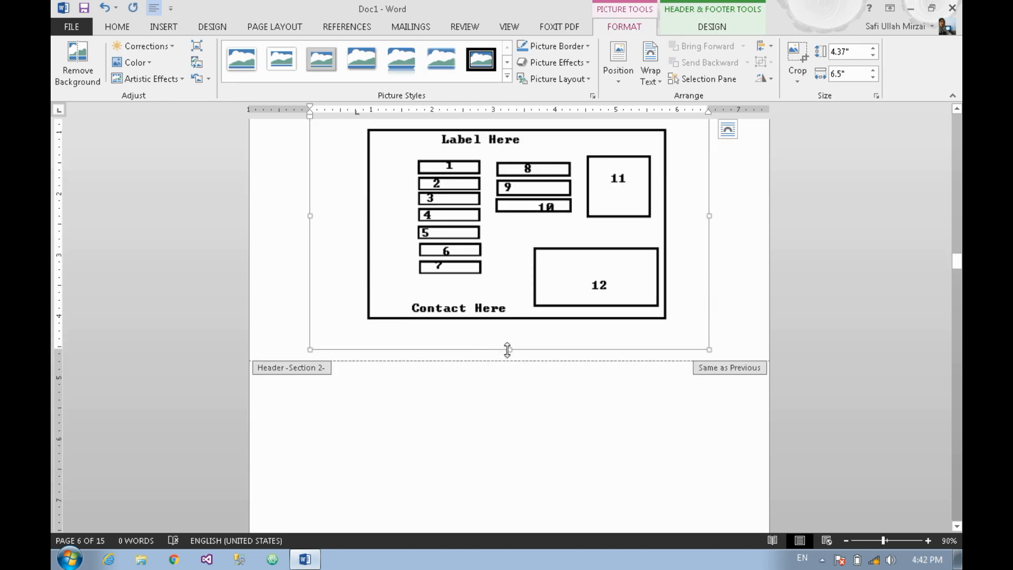
{"action": "double_click", "coordinate": [517, 323]}
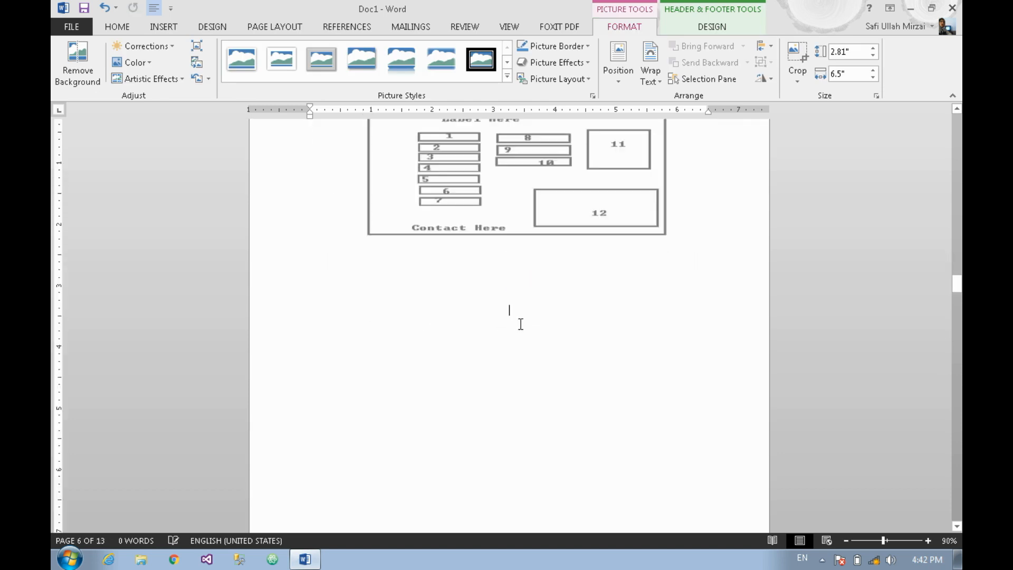
{"action": "scroll", "coordinate": [510, 309], "scroll_direction": "down", "scroll_amount": 10}
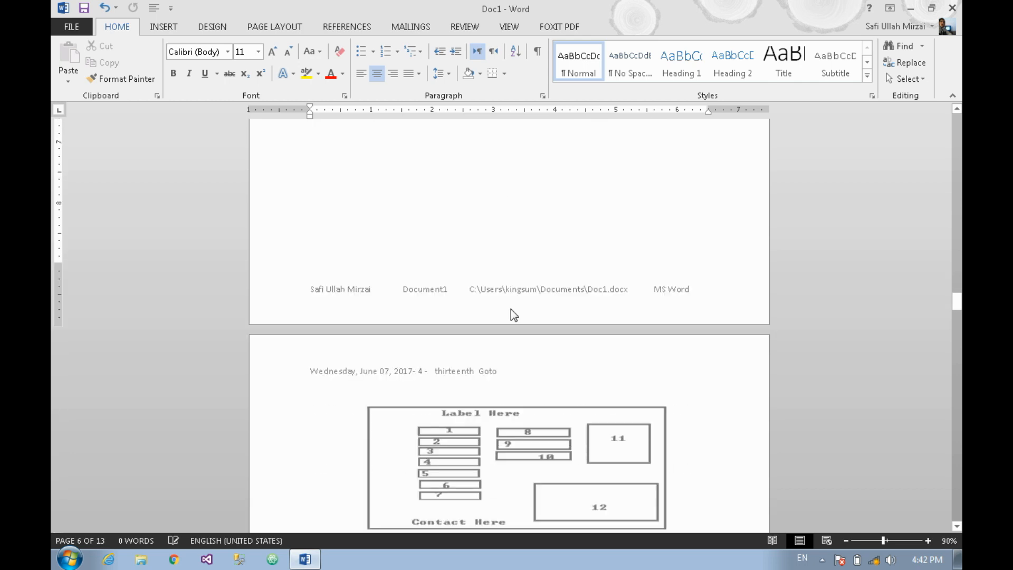
Step: Delete the picture from the Section 2 header, and open the online picture option without inserting anything
{"action": "scroll", "coordinate": [511, 309], "scroll_direction": "up", "scroll_amount": 3}
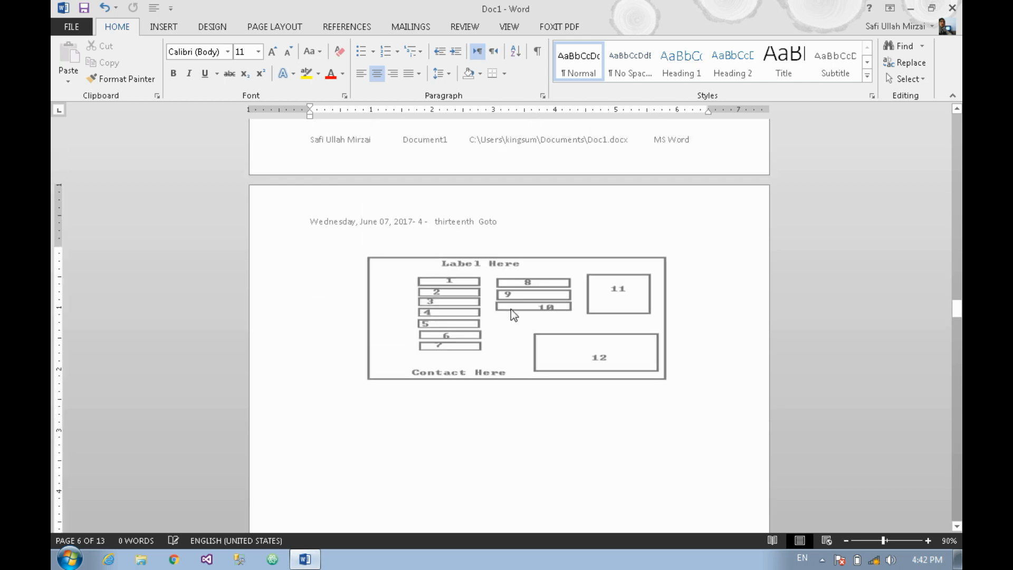
{"action": "double_click", "coordinate": [511, 309]}
{"action": "left_click", "coordinate": [510, 309]}
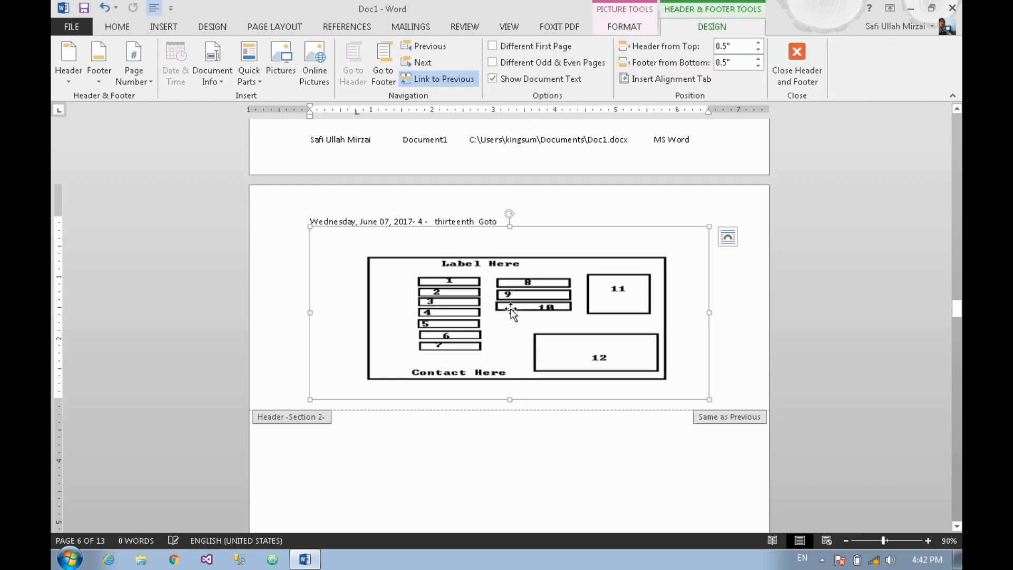
{"action": "key", "text": "Delete"}
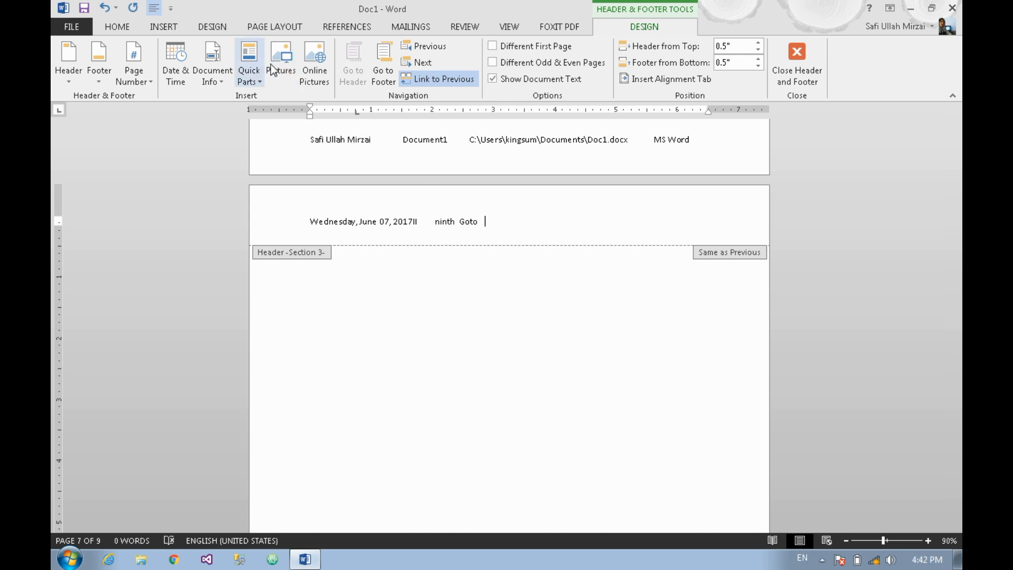
{"action": "left_click", "coordinate": [315, 62]}
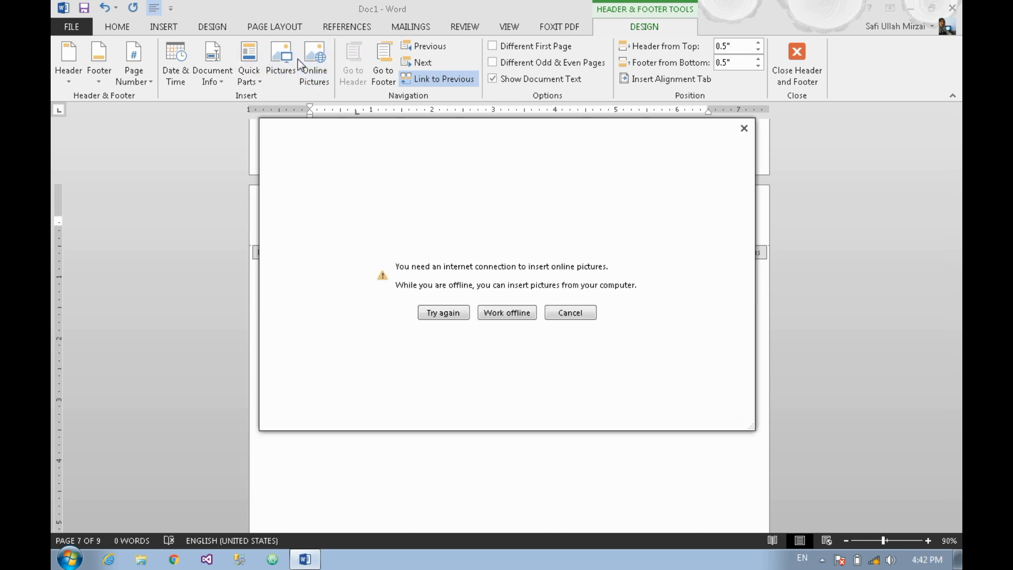
{"action": "left_click", "coordinate": [570, 312]}
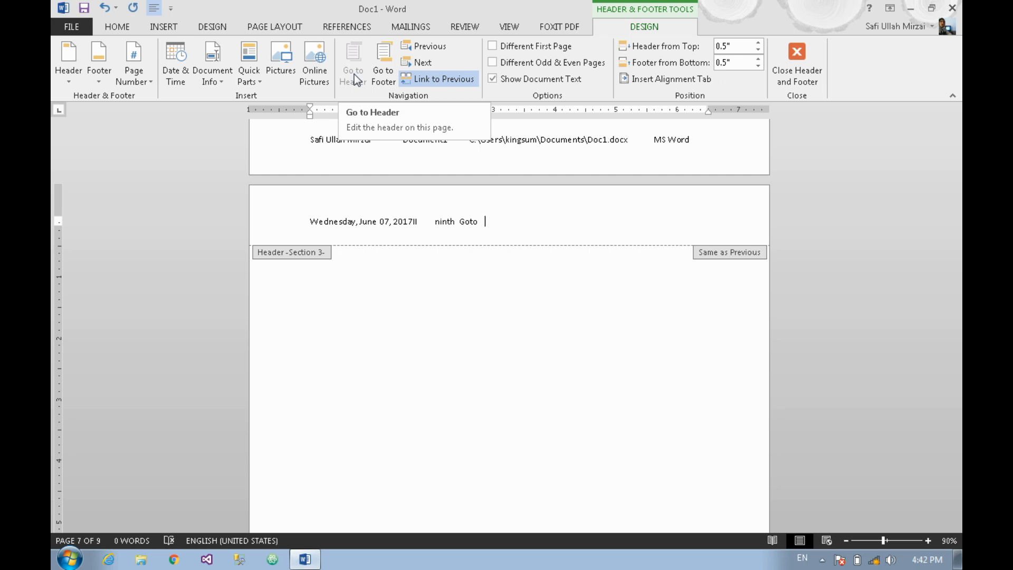
Step: Switch between the Section 3 header and footer, and move back and forth through the headers of the previous and next sections
{"action": "left_click", "coordinate": [382, 75]}
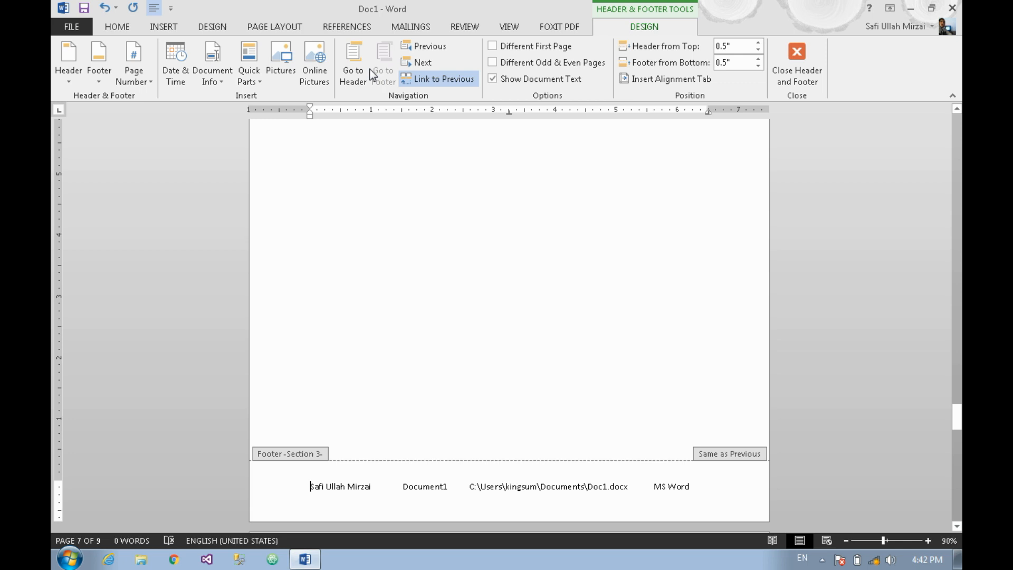
{"action": "left_click", "coordinate": [363, 71]}
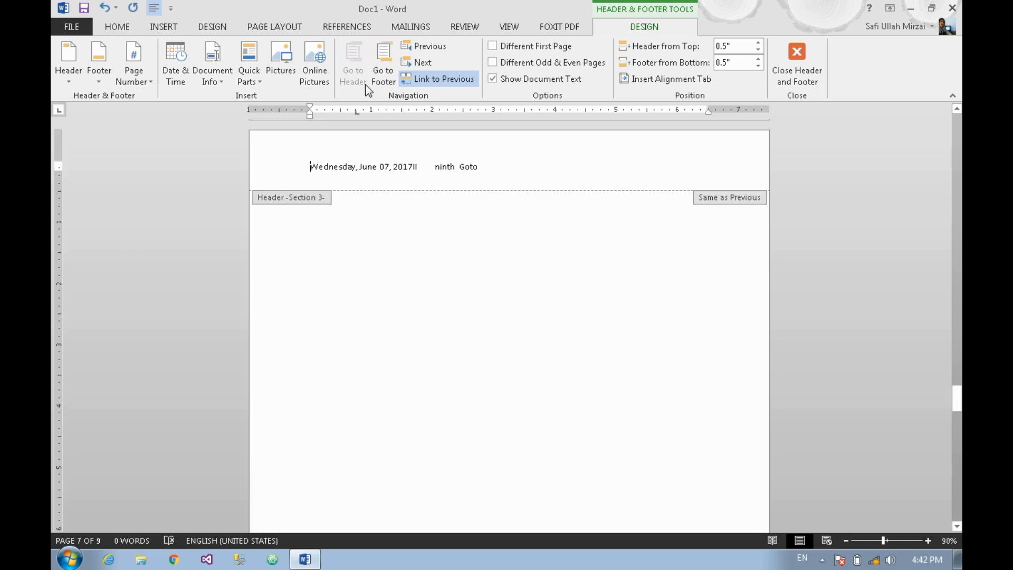
{"action": "left_click", "coordinate": [441, 45]}
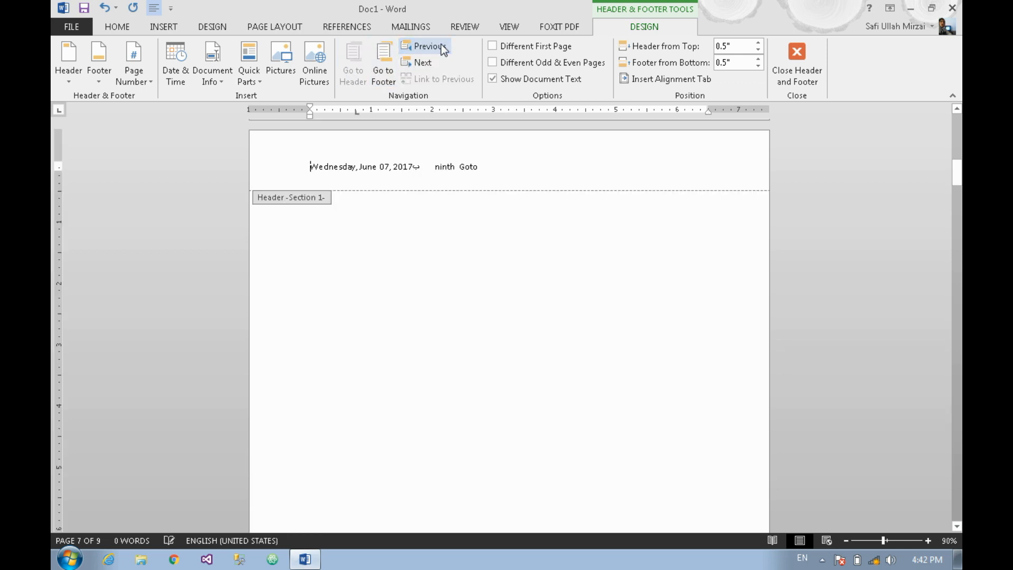
{"action": "left_click", "coordinate": [425, 63]}
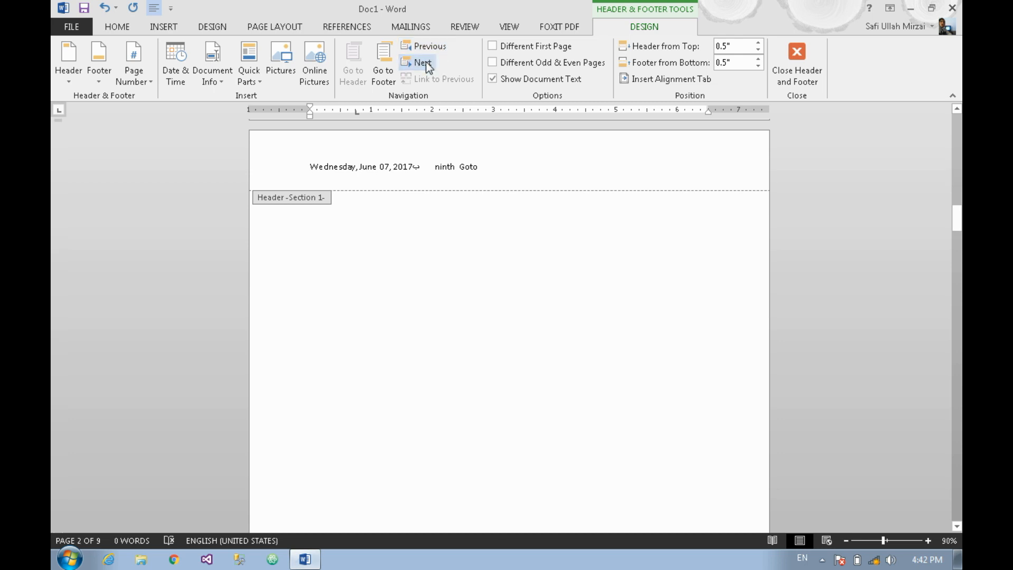
{"action": "left_click", "coordinate": [425, 64]}
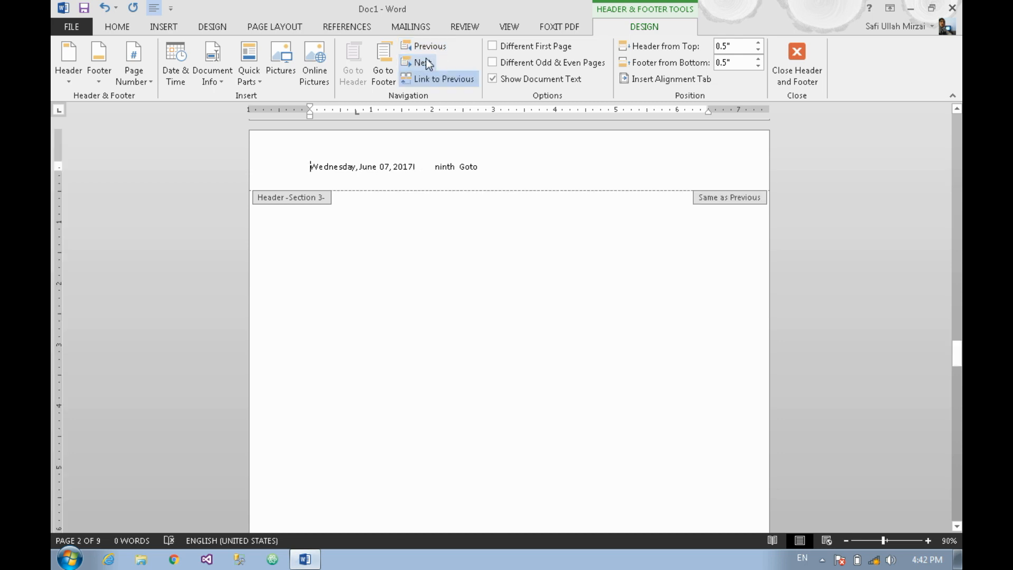
{"action": "left_click", "coordinate": [423, 46]}
{"action": "left_click", "coordinate": [424, 46]}
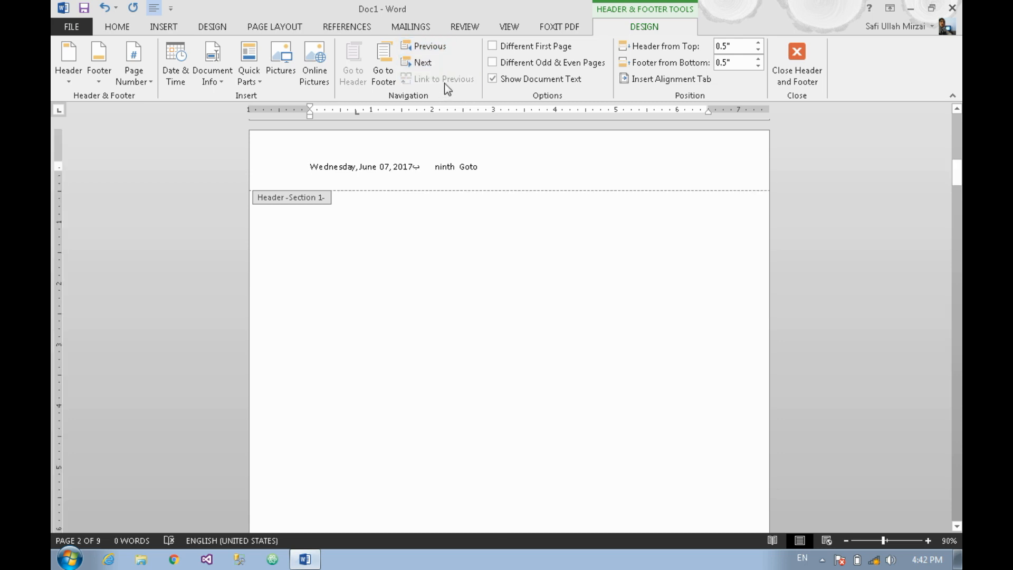
{"action": "left_click", "coordinate": [433, 58]}
{"action": "left_click", "coordinate": [429, 46]}
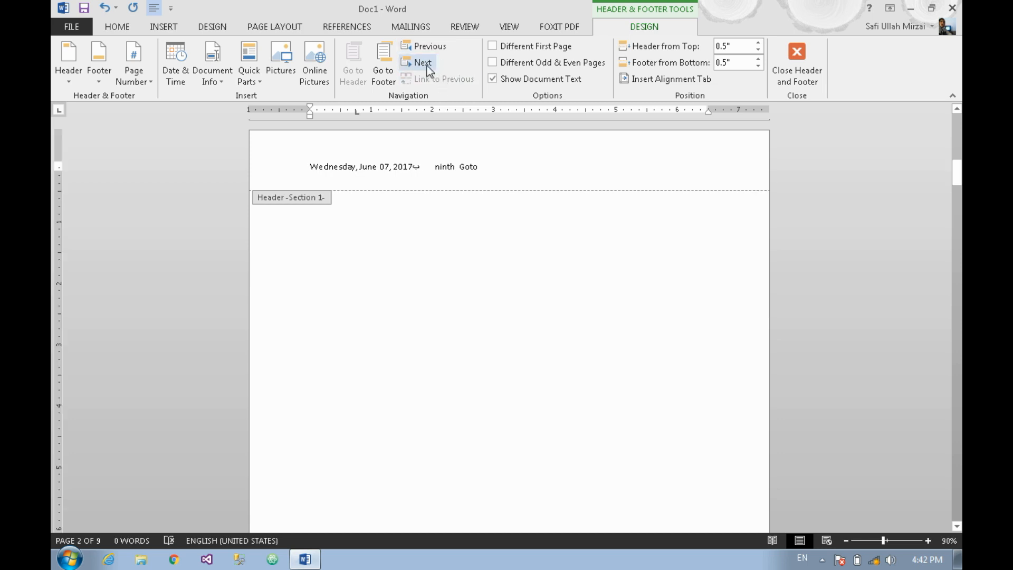
Step: Turn off the Section 2 header's link to the previous section, and move on to the Section 3 header
{"action": "left_click", "coordinate": [424, 63]}
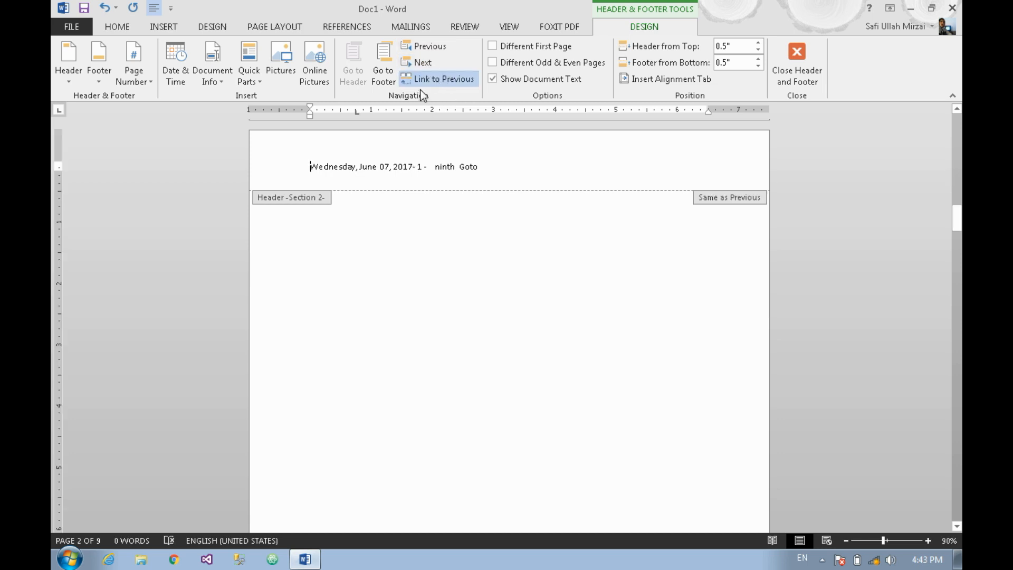
{"action": "left_click", "coordinate": [444, 81]}
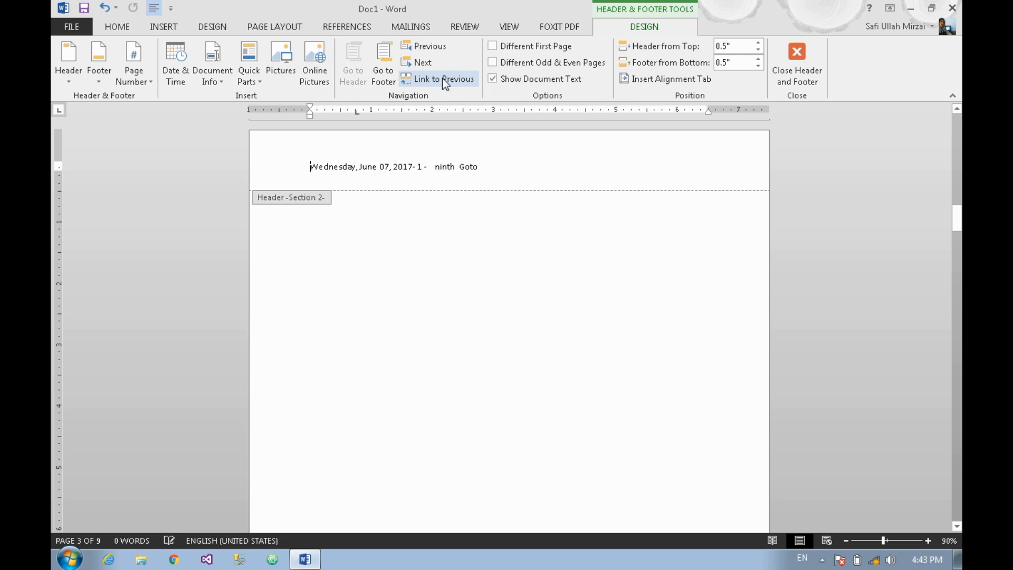
{"action": "left_click", "coordinate": [431, 48]}
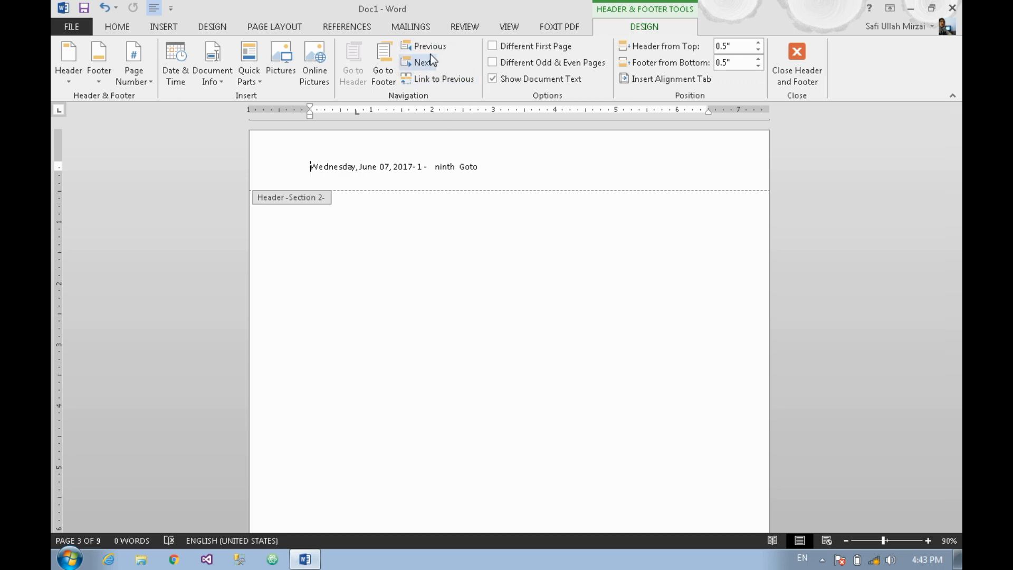
{"action": "left_click", "coordinate": [431, 52]}
{"action": "left_click", "coordinate": [432, 60]}
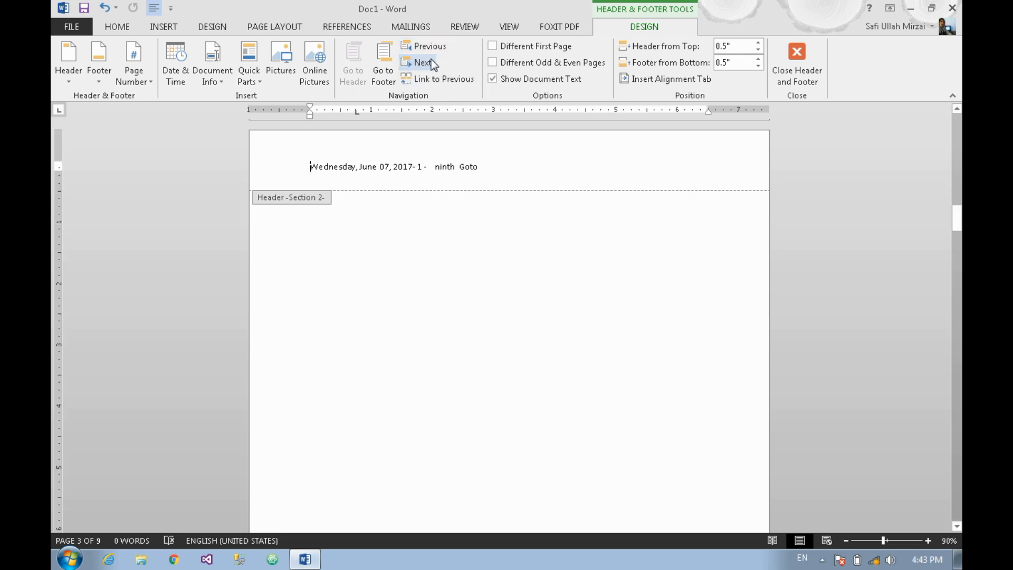
{"action": "left_click", "coordinate": [432, 61]}
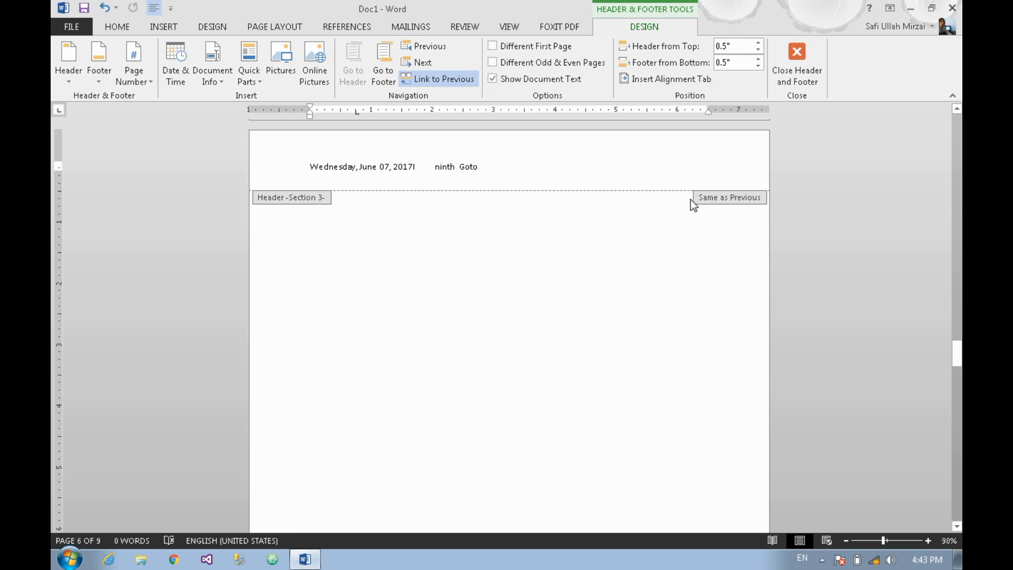
Step: Turn on the different first page option for Section 3
{"action": "scroll", "coordinate": [548, 163], "scroll_direction": "up", "scroll_amount": 5}
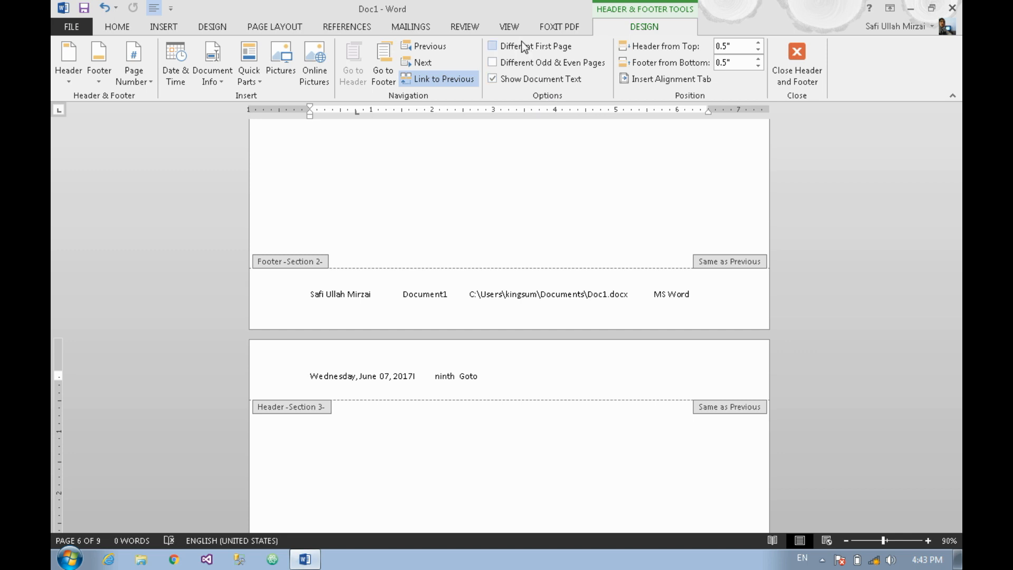
{"action": "scroll", "coordinate": [529, 53], "scroll_direction": "up", "scroll_amount": 1}
{"action": "scroll", "coordinate": [528, 53], "scroll_direction": "up", "scroll_amount": 2}
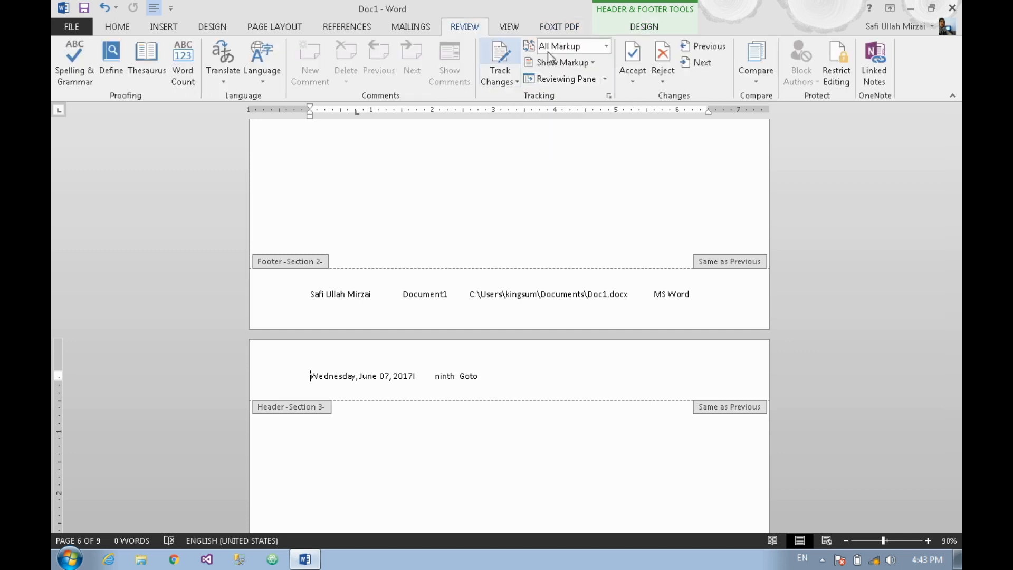
{"action": "scroll", "coordinate": [454, 42], "scroll_direction": "down", "scroll_amount": 3}
{"action": "left_click", "coordinate": [511, 46]}
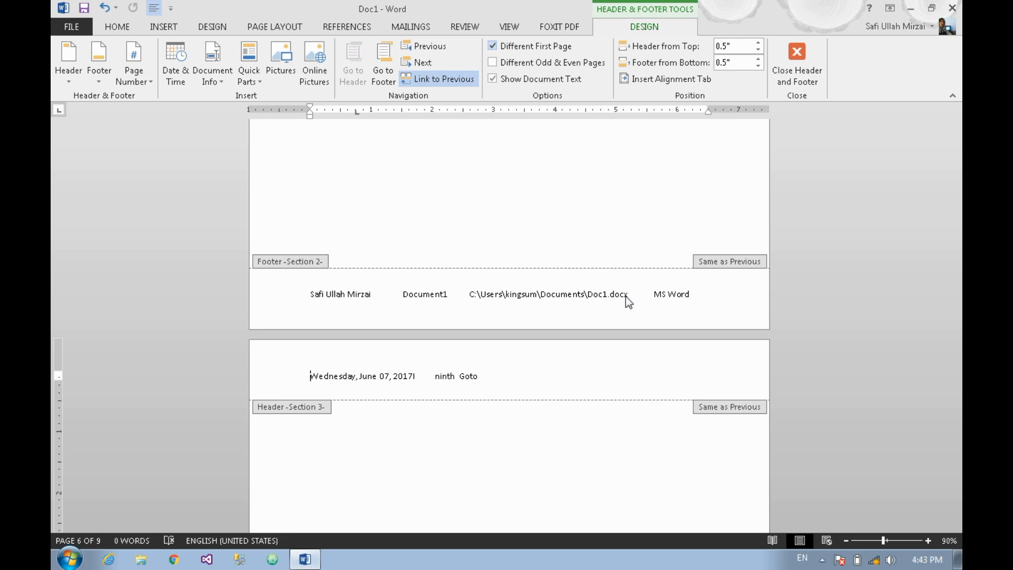
Step: Examine the headers and footers from the first page of Section 1 through the pages of Section 2
{"action": "left_click_drag", "start_coordinate": [956, 356], "coordinate": [956, 129]}
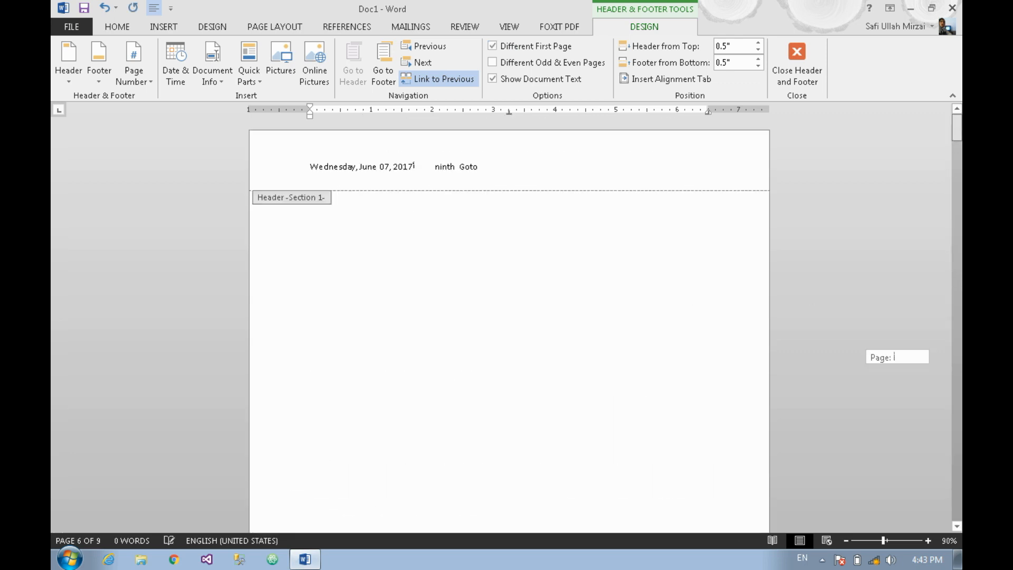
{"action": "left_click", "coordinate": [546, 157]}
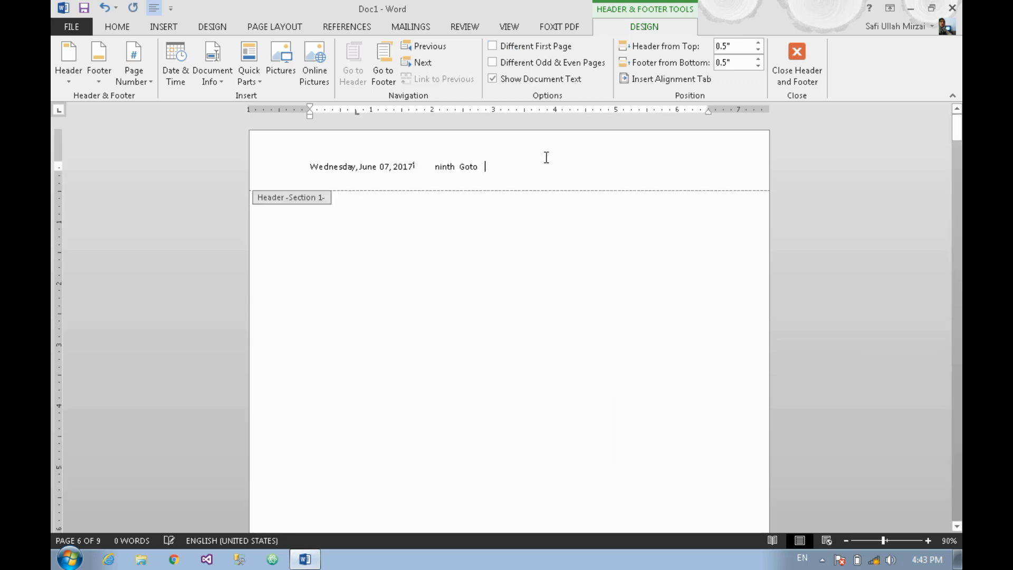
{"action": "scroll", "coordinate": [546, 158], "scroll_direction": "down", "scroll_amount": 3}
{"action": "scroll", "coordinate": [555, 173], "scroll_direction": "down", "scroll_amount": 10}
{"action": "scroll", "coordinate": [560, 182], "scroll_direction": "up", "scroll_amount": 5}
{"action": "scroll", "coordinate": [559, 182], "scroll_direction": "down", "scroll_amount": 12}
{"action": "scroll", "coordinate": [566, 197], "scroll_direction": "up", "scroll_amount": 6}
{"action": "scroll", "coordinate": [563, 191], "scroll_direction": "up", "scroll_amount": 1}
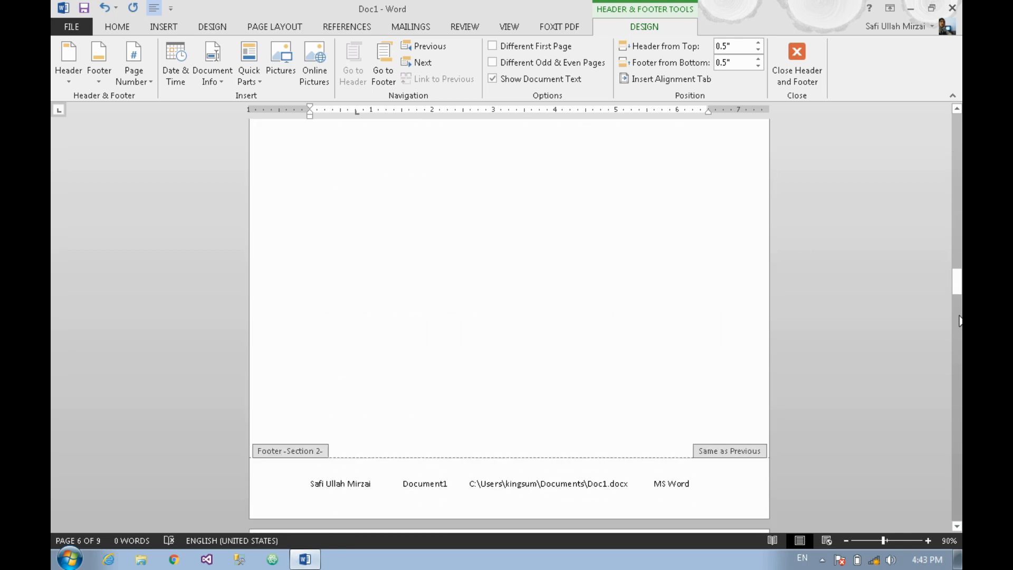
Step: Turn on the different first page option for Section 1, and compare the headers and footers of its first two pages
{"action": "left_click_drag", "start_coordinate": [956, 281], "coordinate": [956, 127]}
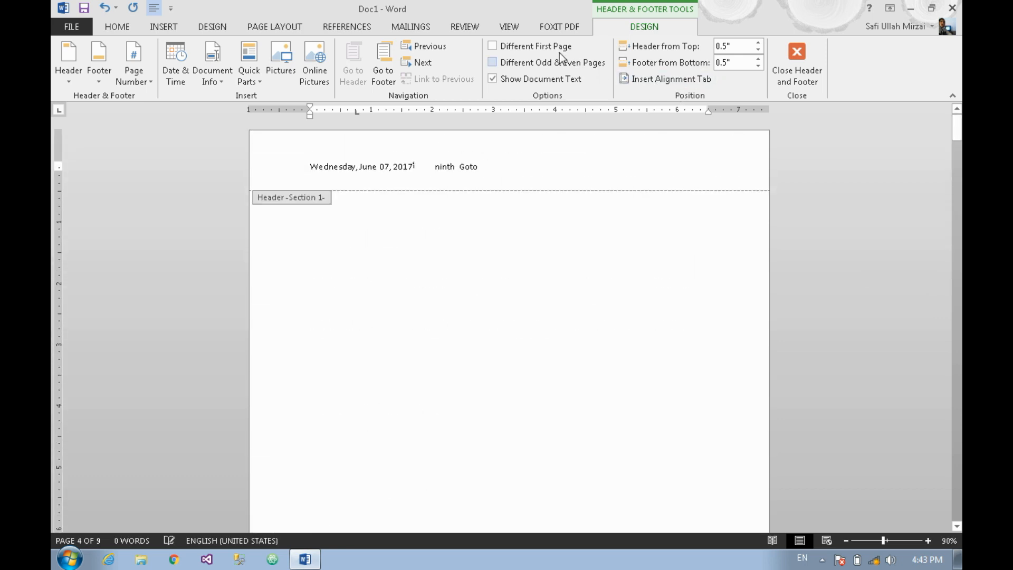
{"action": "left_click", "coordinate": [544, 47]}
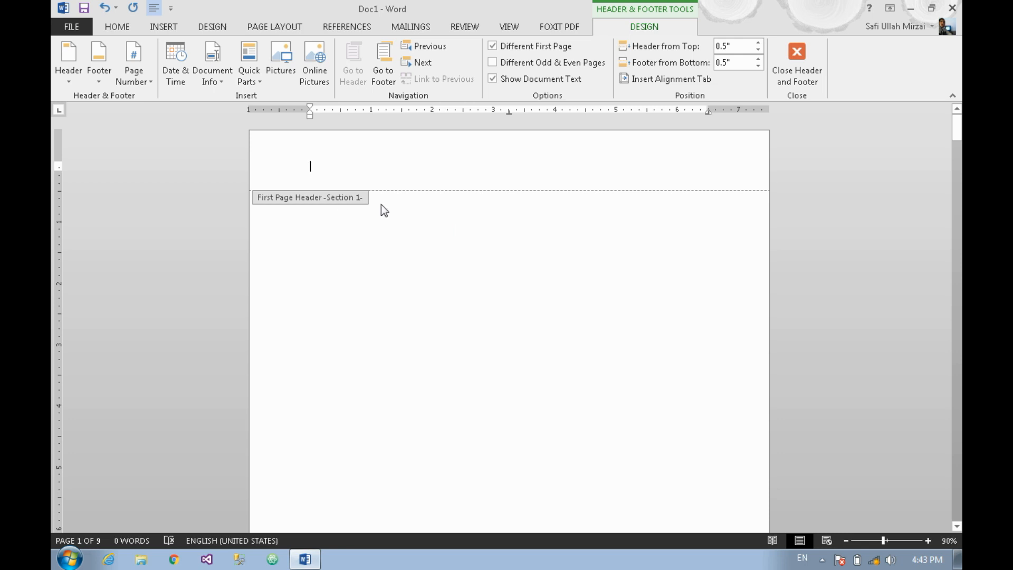
{"action": "scroll", "coordinate": [385, 205], "scroll_direction": "down", "scroll_amount": 5}
{"action": "scroll", "coordinate": [392, 209], "scroll_direction": "down", "scroll_amount": 3}
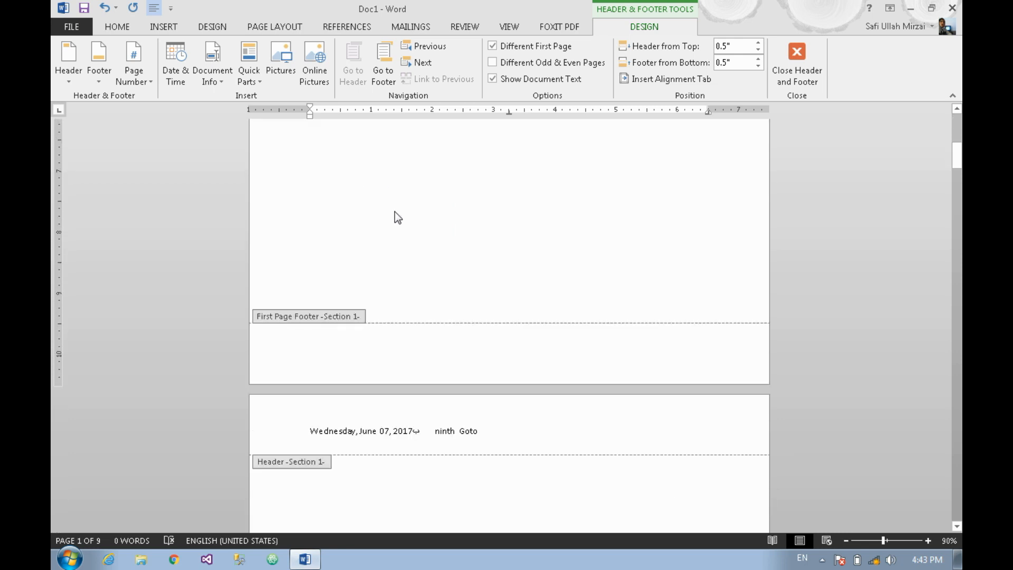
{"action": "scroll", "coordinate": [398, 217], "scroll_direction": "down", "scroll_amount": 8}
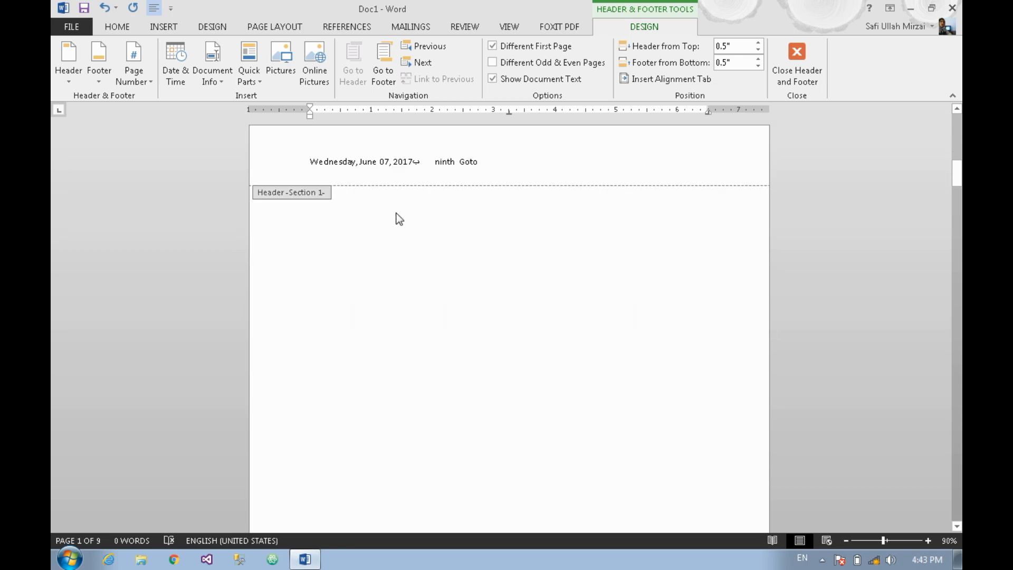
Step: Examine the headers and footers of Section 2 and the first page header of Section 3
{"action": "scroll", "coordinate": [396, 216], "scroll_direction": "down", "scroll_amount": 8}
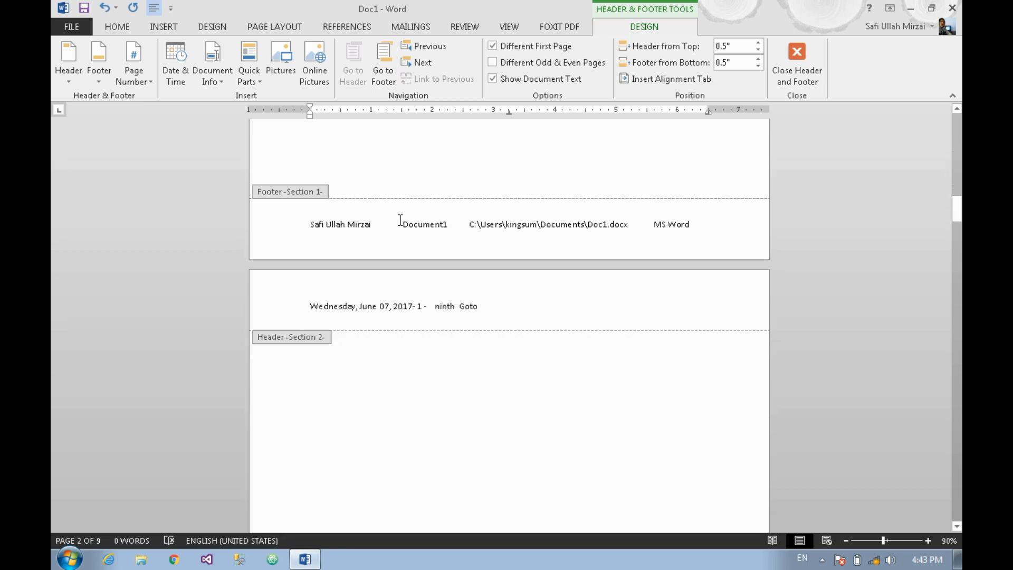
{"action": "scroll", "coordinate": [399, 221], "scroll_direction": "down", "scroll_amount": 8}
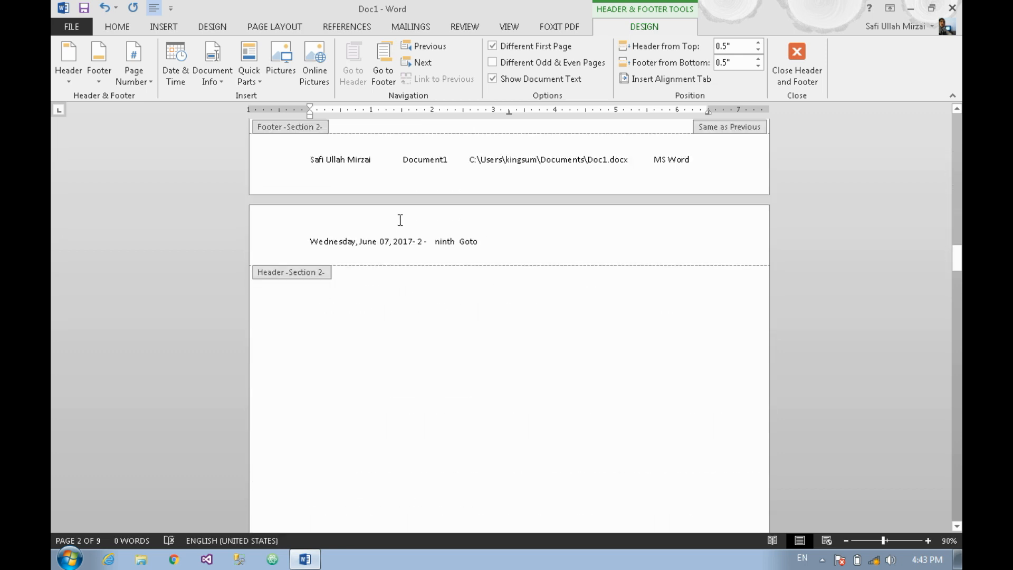
{"action": "scroll", "coordinate": [398, 221], "scroll_direction": "down", "scroll_amount": 10}
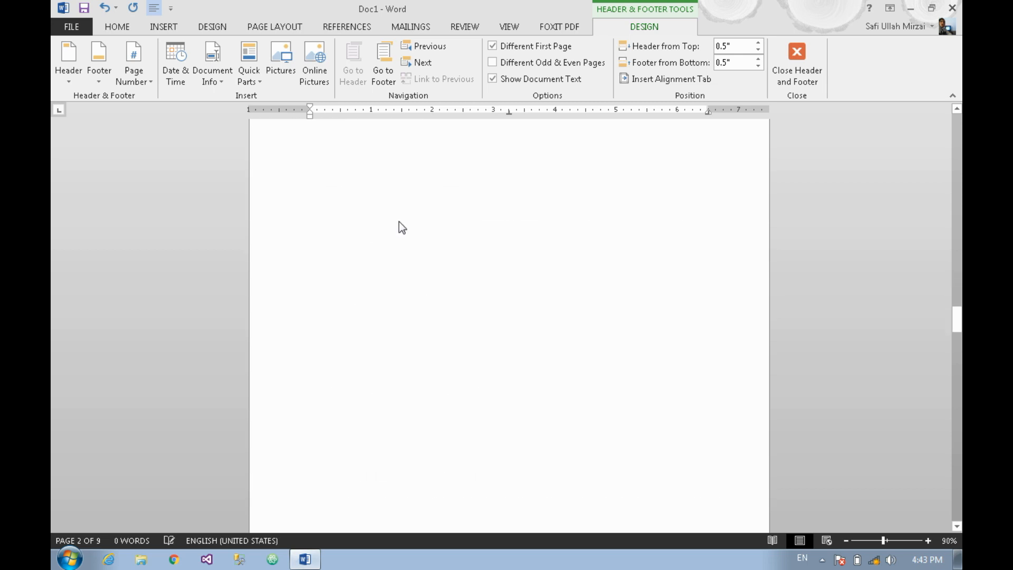
{"action": "scroll", "coordinate": [400, 222], "scroll_direction": "down", "scroll_amount": 4}
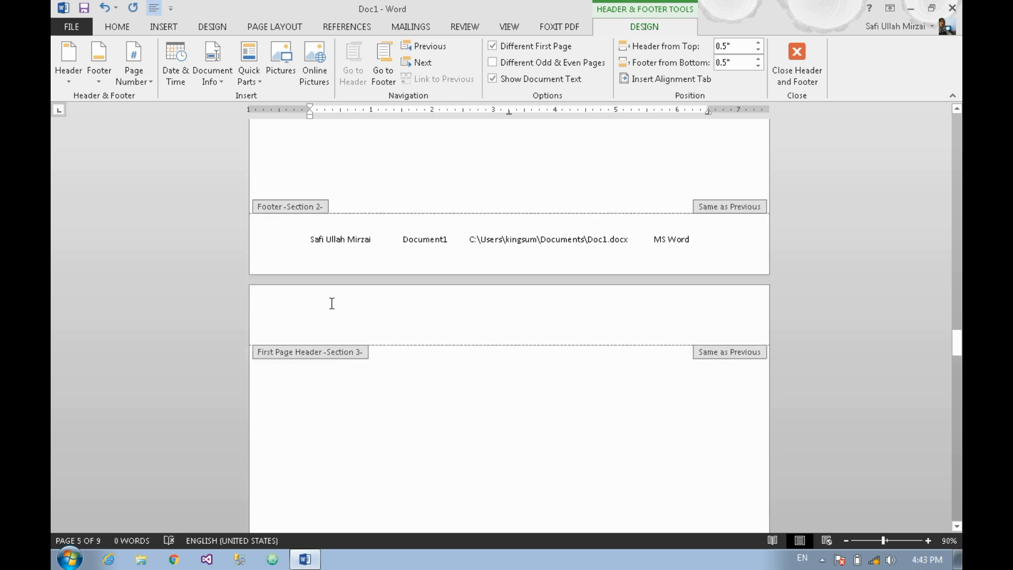
{"action": "scroll", "coordinate": [369, 324], "scroll_direction": "up", "scroll_amount": 5}
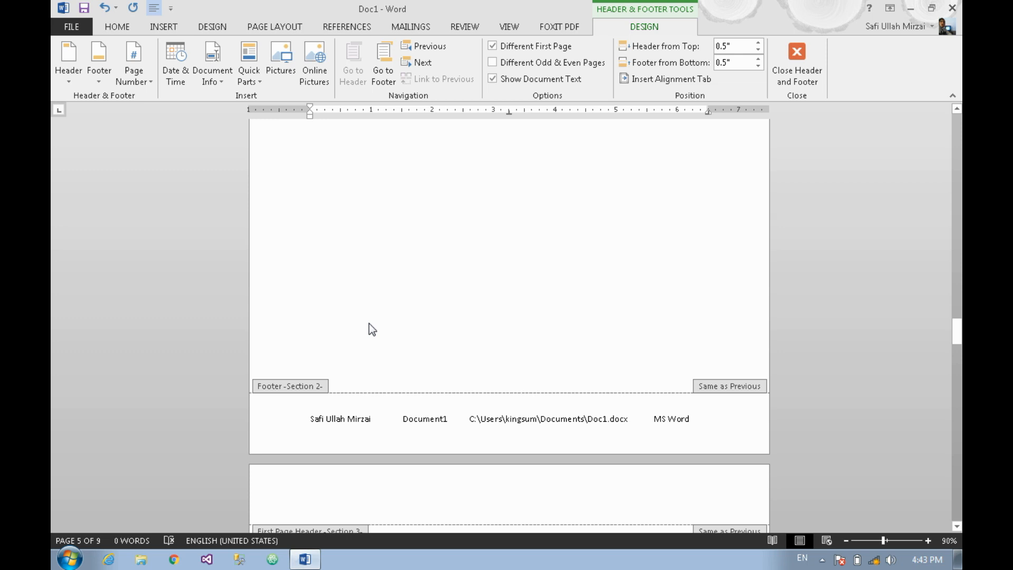
{"action": "scroll", "coordinate": [506, 147], "scroll_direction": "up", "scroll_amount": 2}
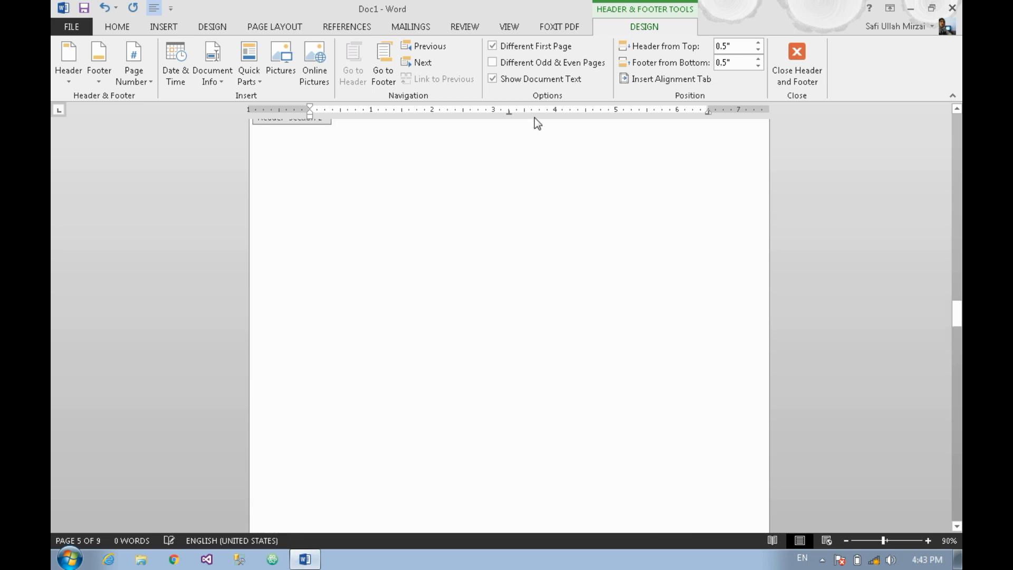
Step: Turn on different odd and even page headers and footers, and check the pages of Sections 1 and 2
{"action": "left_click", "coordinate": [569, 63]}
{"action": "scroll", "coordinate": [577, 148], "scroll_direction": "down", "scroll_amount": 5}
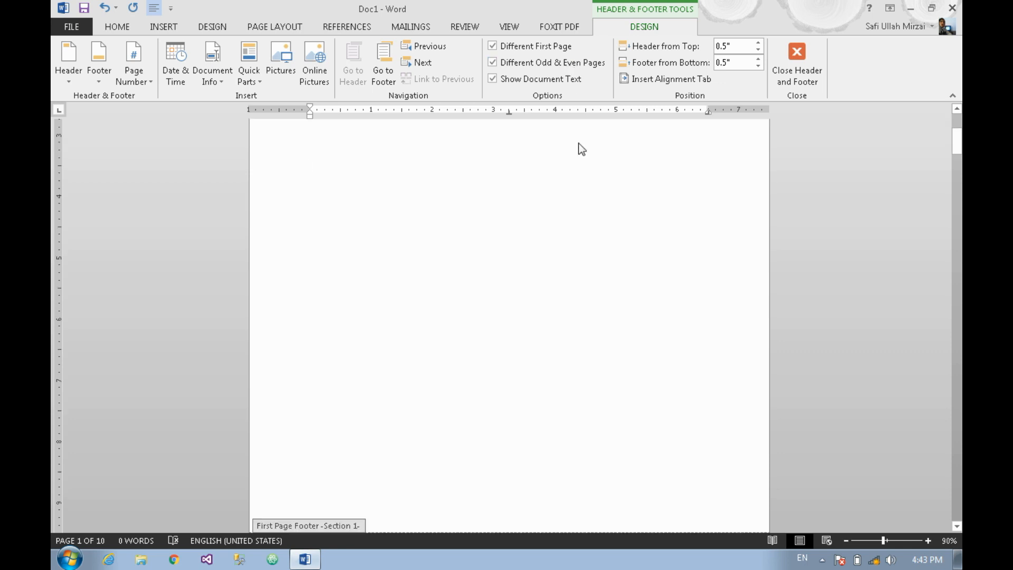
{"action": "scroll", "coordinate": [580, 153], "scroll_direction": "down", "scroll_amount": 15}
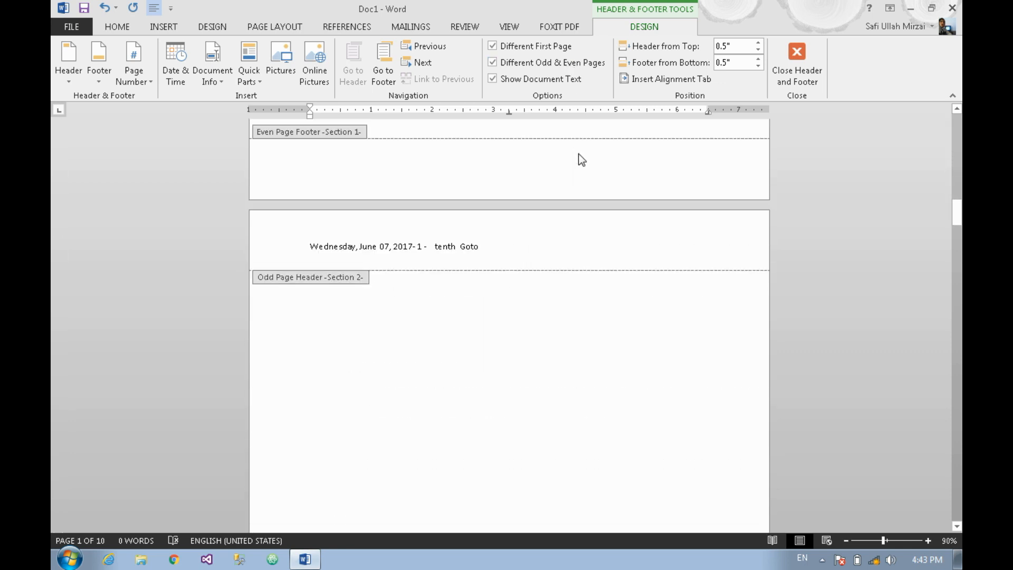
Step: Leave header editing and generate sample paragraphs in the body of page 2 with the =rand() function
{"action": "scroll", "coordinate": [584, 159], "scroll_direction": "down", "scroll_amount": 15}
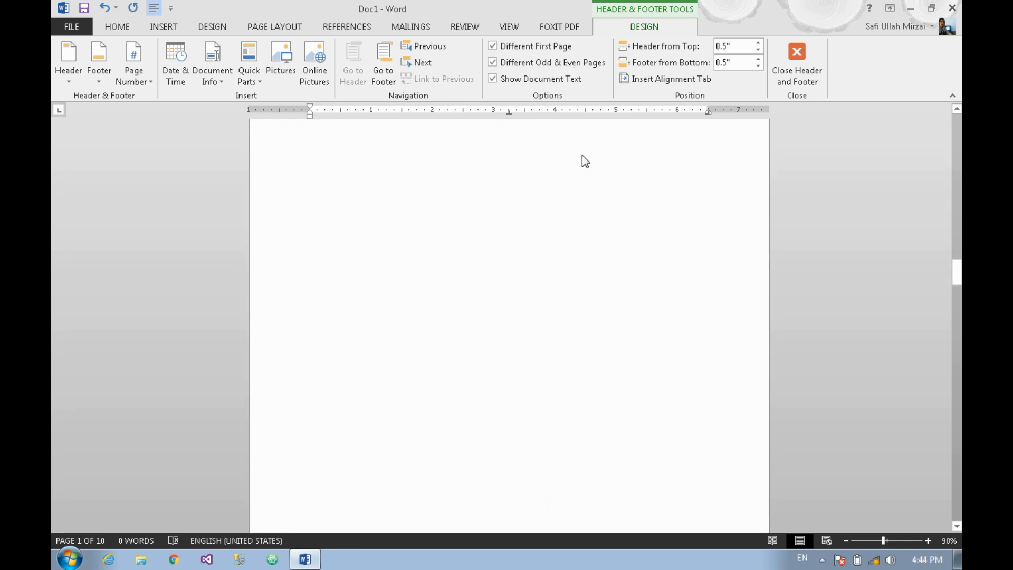
{"action": "scroll", "coordinate": [587, 156], "scroll_direction": "down", "scroll_amount": 15}
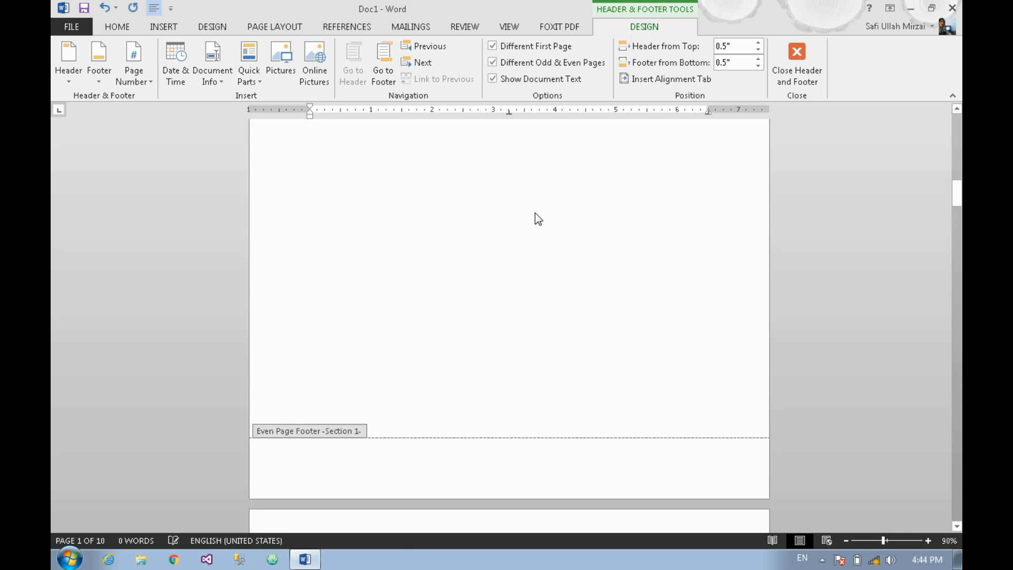
{"action": "double_click", "coordinate": [445, 364]}
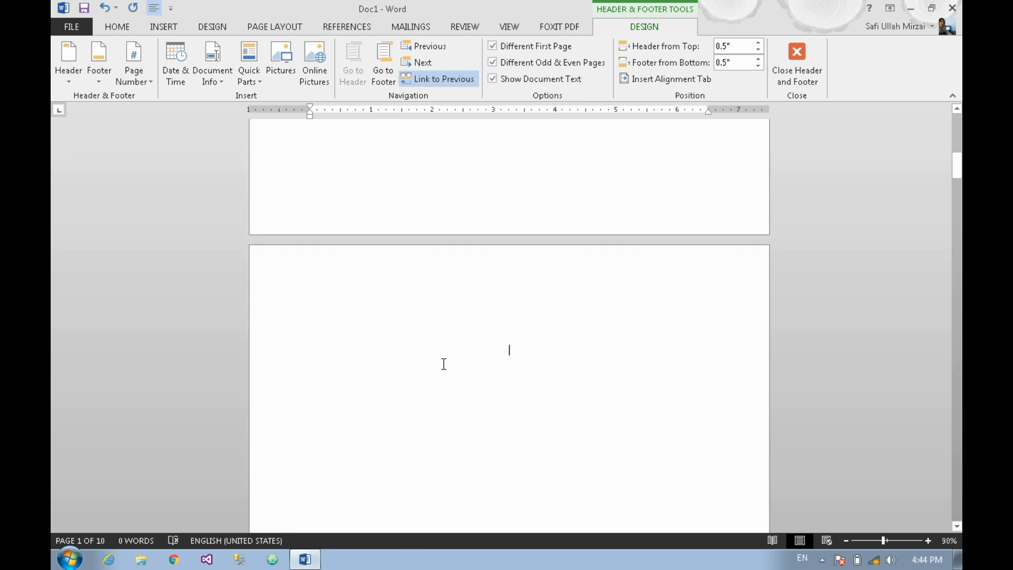
{"action": "double_click", "coordinate": [429, 350]}
{"action": "type", "text": "=r"}
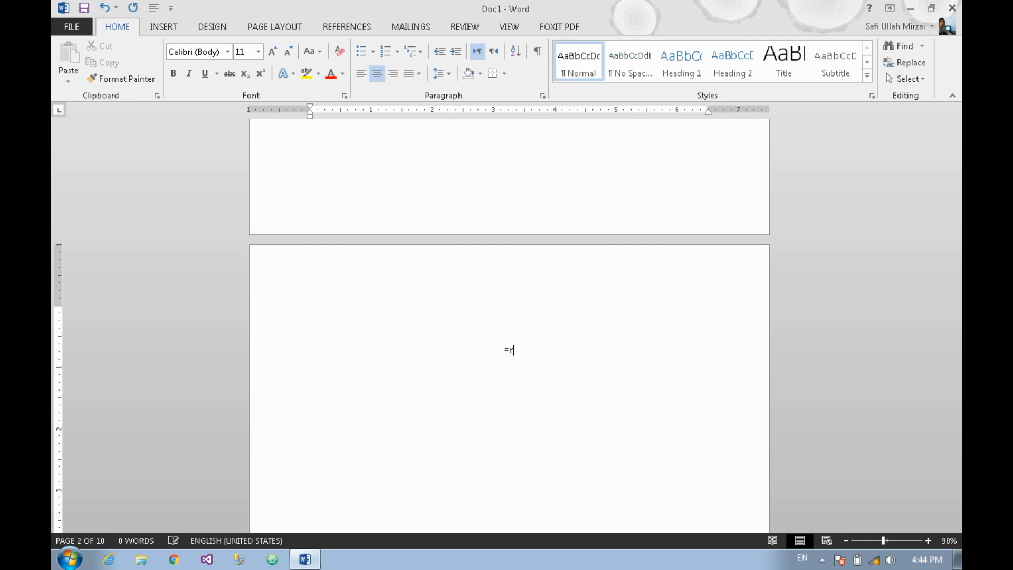
{"action": "type", "text": "and90"}
{"action": "key", "text": "BackSpace"}
{"action": "key", "text": "BackSpace"}
{"action": "type", "text": "()"}
{"action": "key", "text": "Return"}
Step: Open the even page header of Section 1 for editing, and switch the display of document text off and on again
{"action": "double_click", "coordinate": [524, 224]}
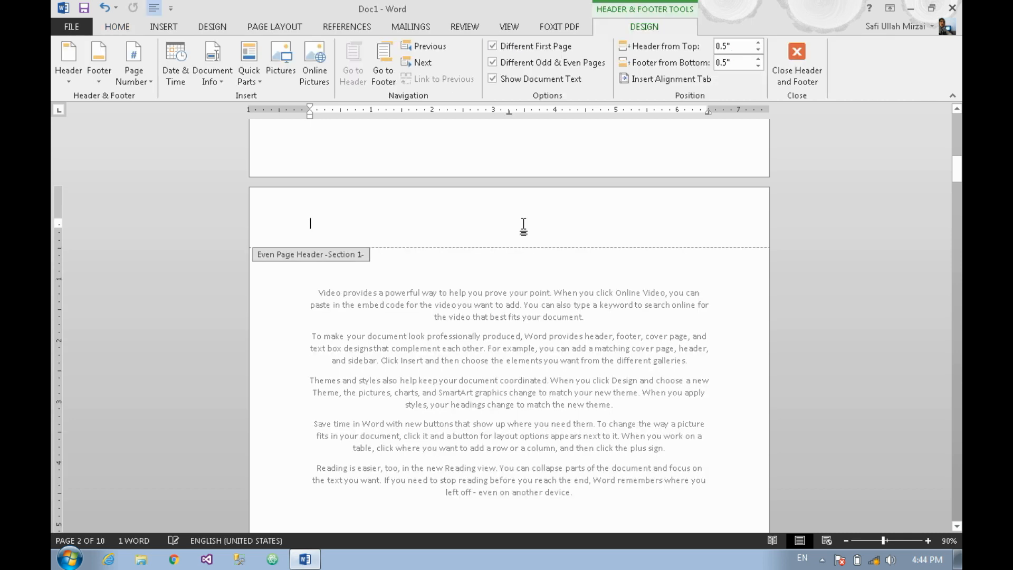
{"action": "left_click", "coordinate": [554, 79]}
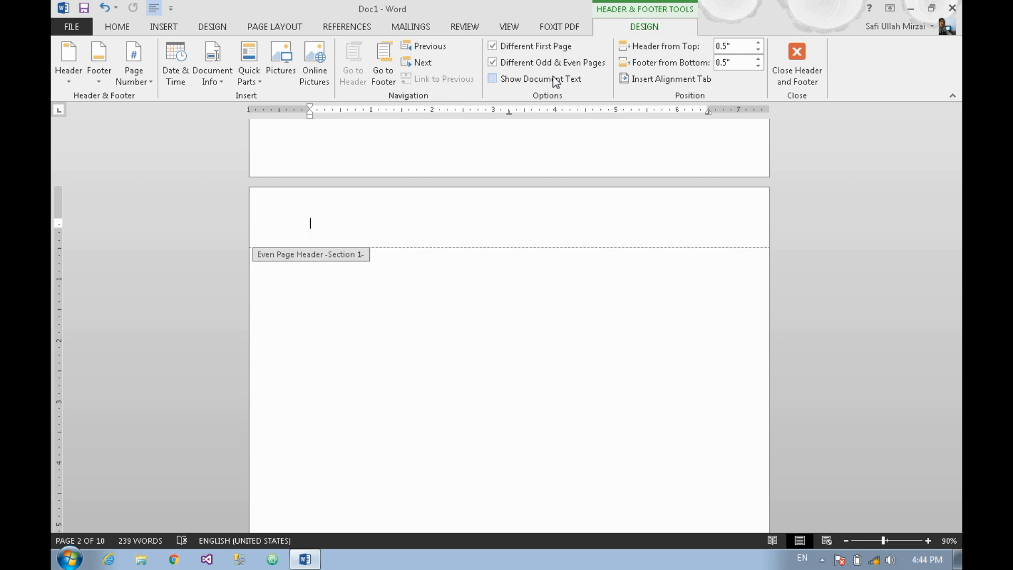
{"action": "left_click", "coordinate": [556, 81]}
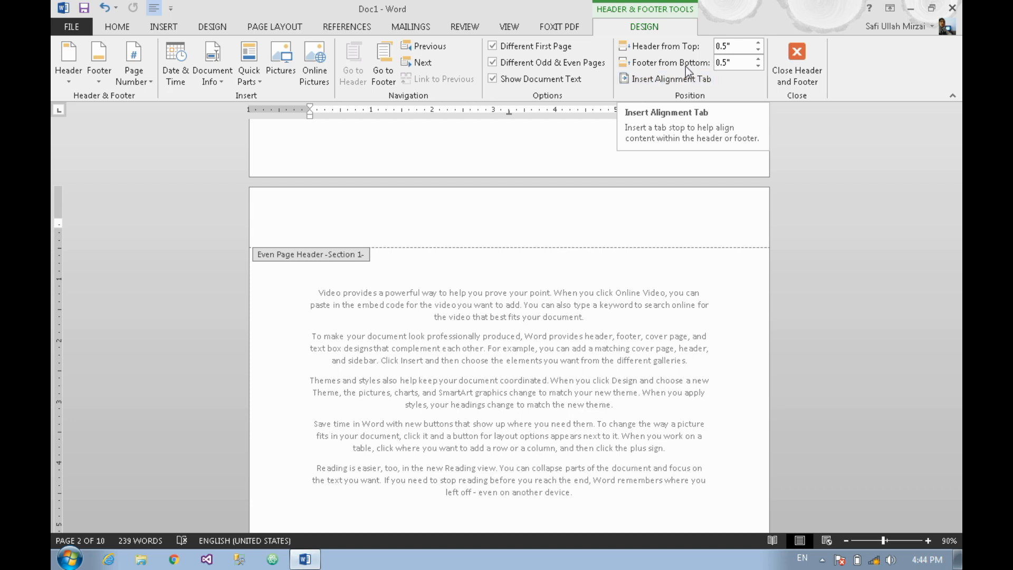
Step: Set the header's distance from the top of the page to 1.2" for Section 1
{"action": "left_click", "coordinate": [758, 44]}
{"action": "left_click", "coordinate": [758, 43]}
{"action": "left_click", "coordinate": [758, 44]}
{"action": "left_click", "coordinate": [758, 43]}
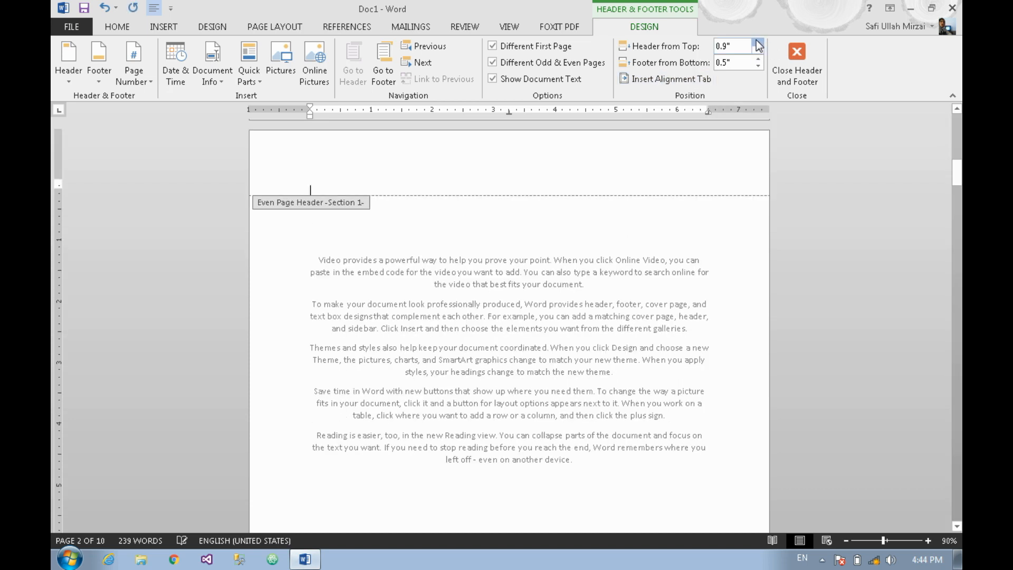
{"action": "left_click", "coordinate": [758, 43]}
{"action": "left_click", "coordinate": [758, 44]}
{"action": "left_click", "coordinate": [758, 43]}
Step: Set the footer's distance from the bottom of the page to 1" for Section 1, and check the even page footer
{"action": "left_click", "coordinate": [758, 59]}
{"action": "left_click", "coordinate": [758, 60]}
{"action": "left_click", "coordinate": [758, 59]}
{"action": "left_click", "coordinate": [758, 59]}
{"action": "left_click", "coordinate": [758, 59]}
{"action": "scroll", "coordinate": [576, 390], "scroll_direction": "down", "scroll_amount": 7}
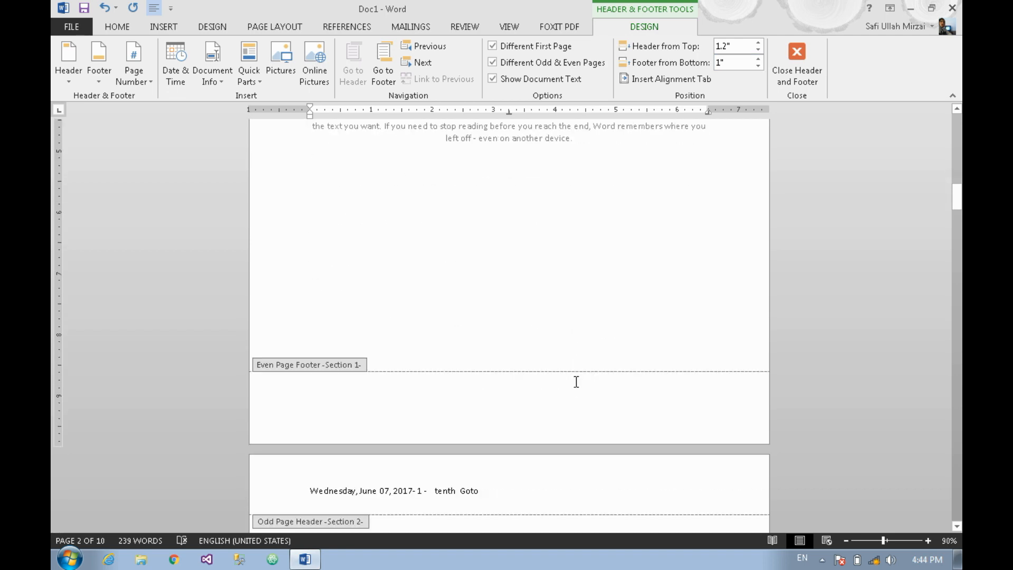
{"action": "scroll", "coordinate": [713, 182], "scroll_direction": "up", "scroll_amount": 6}
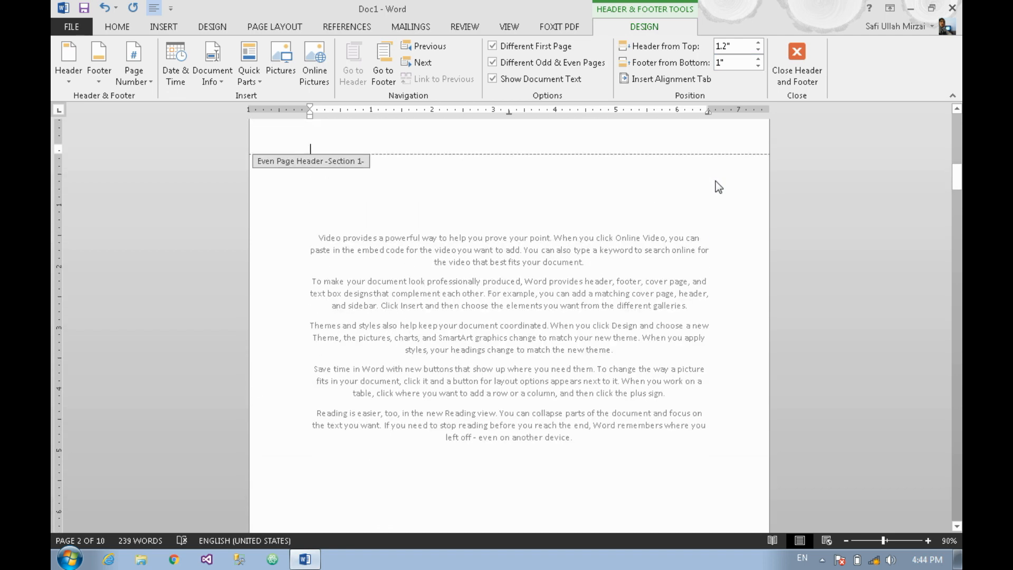
Step: Insert a centered alignment tab relative to the margin with underline leader 4 in the even page header, and close header and footer editing
{"action": "left_click", "coordinate": [684, 85]}
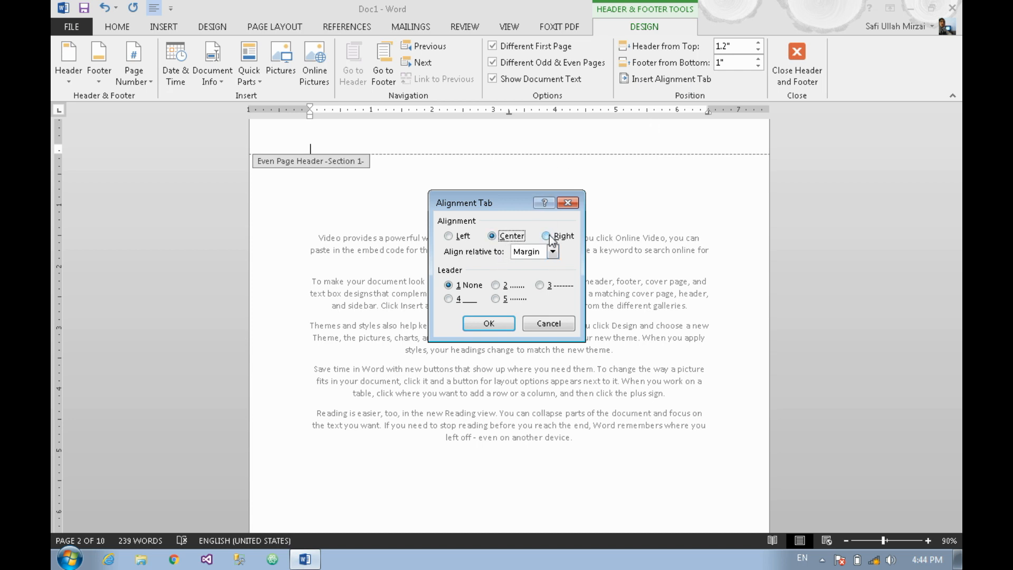
{"action": "left_click", "coordinate": [552, 252]}
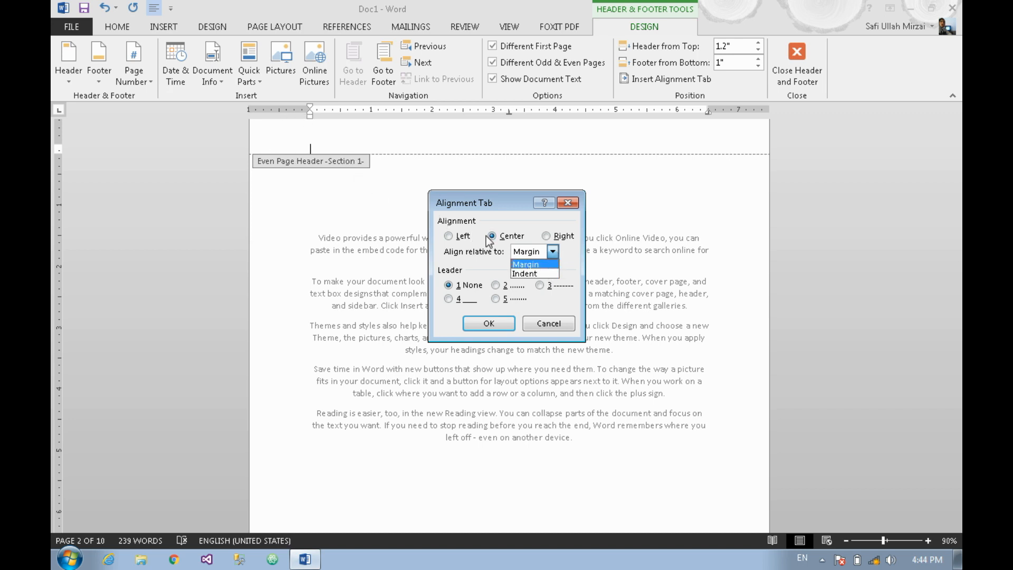
{"action": "left_click", "coordinate": [533, 267]}
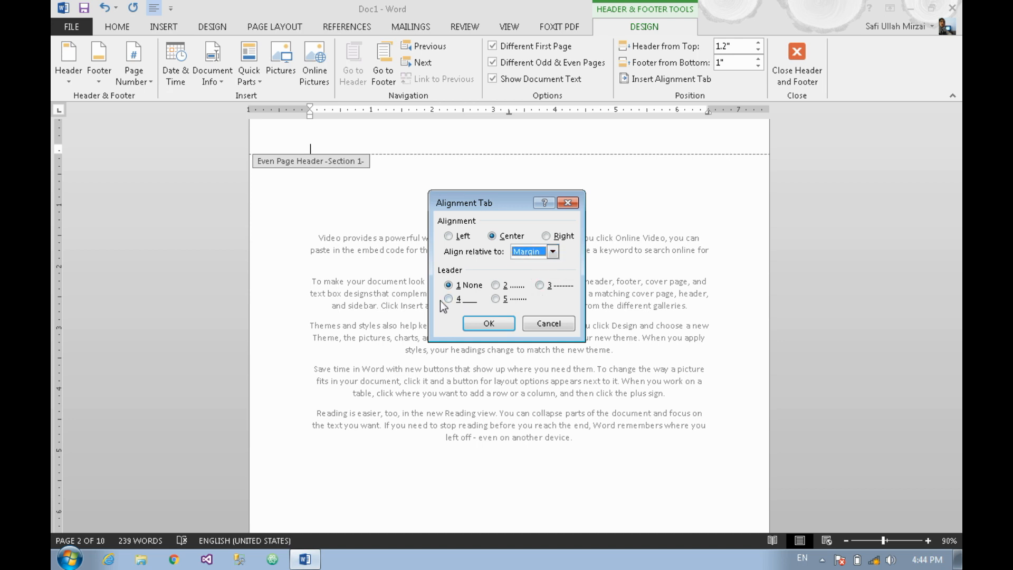
{"action": "left_click", "coordinate": [455, 299]}
{"action": "left_click", "coordinate": [496, 321]}
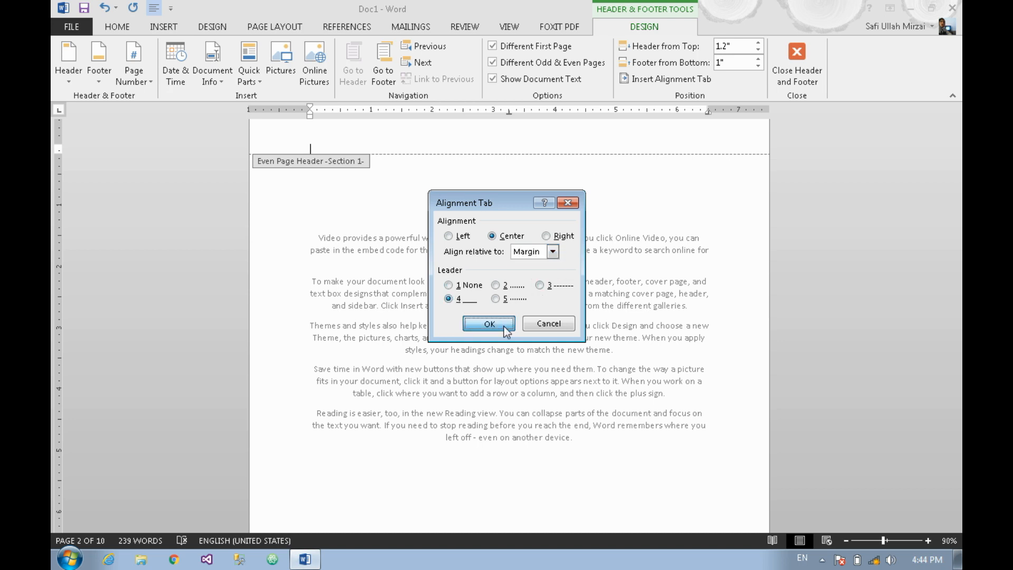
{"action": "scroll", "coordinate": [502, 318], "scroll_direction": "up", "scroll_amount": 2}
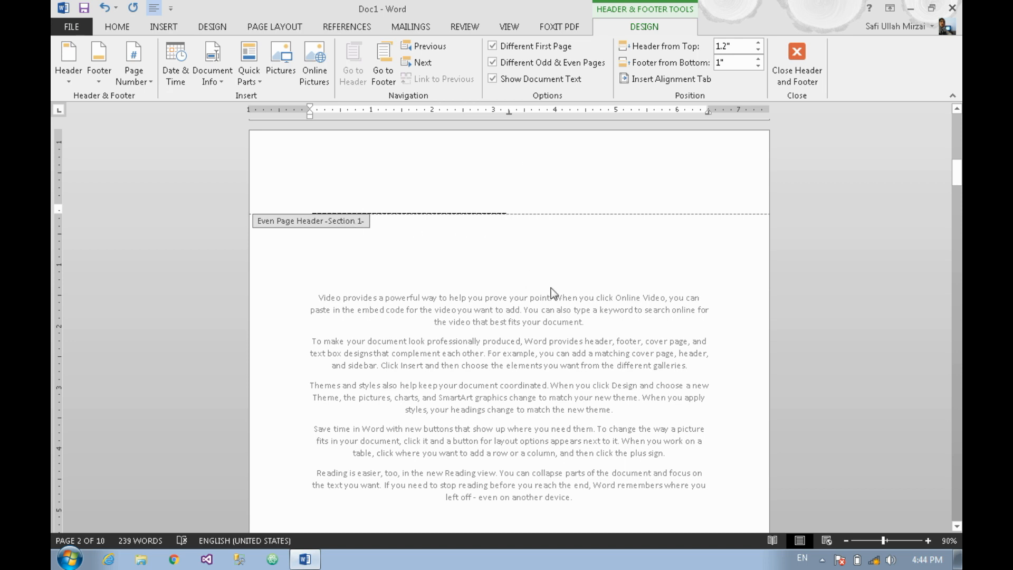
{"action": "scroll", "coordinate": [551, 289], "scroll_direction": "up", "scroll_amount": 17}
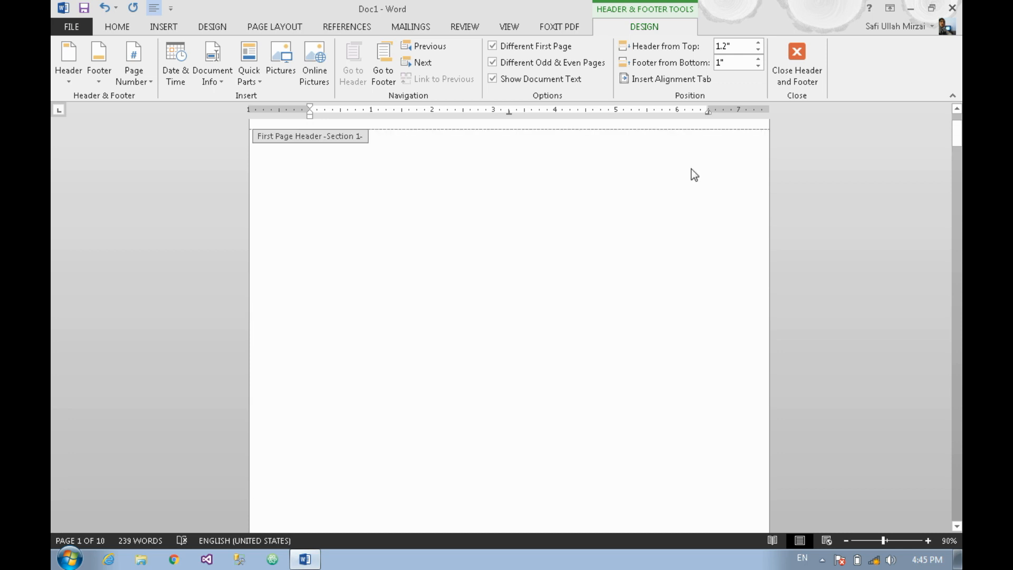
{"action": "left_click", "coordinate": [794, 69]}
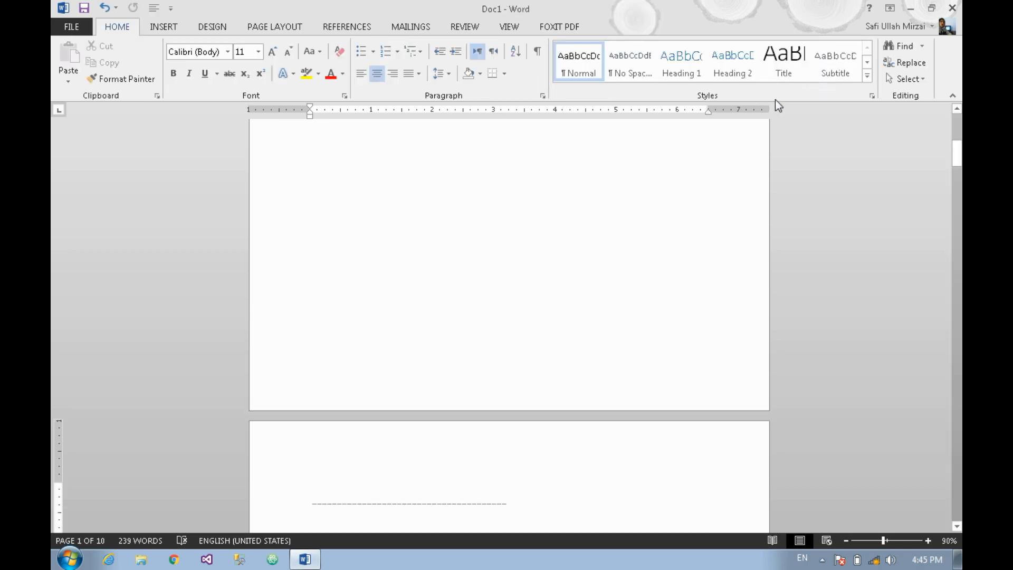